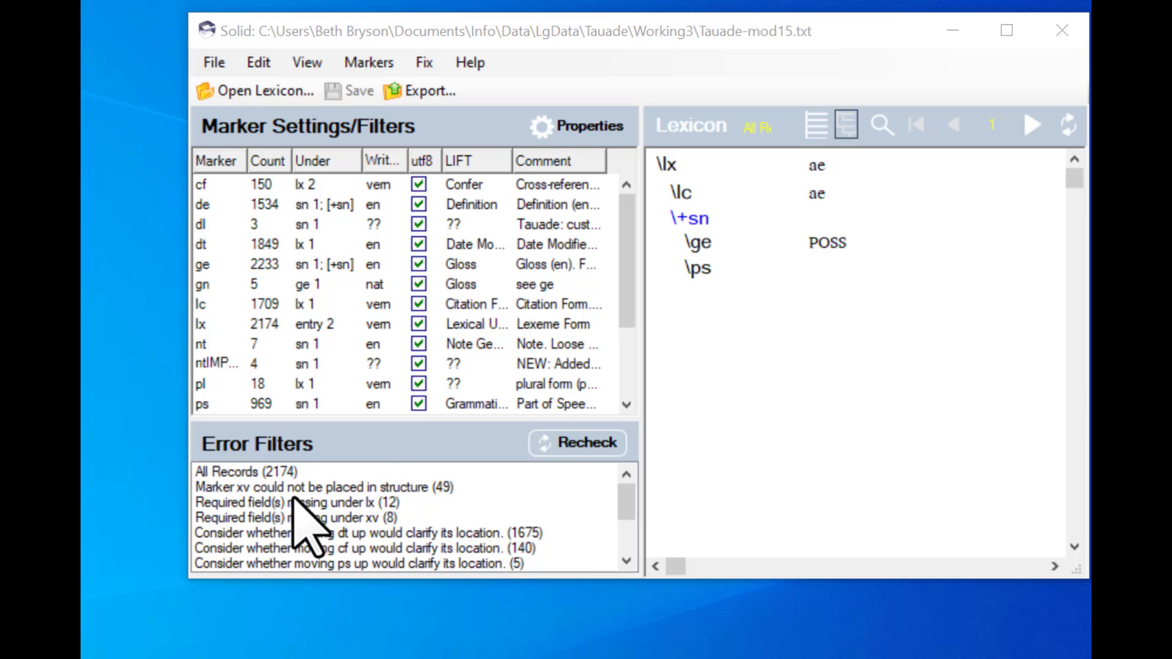
- Filter the lexicon records by the error that marker xv could not be placed in structure
click(270, 488)
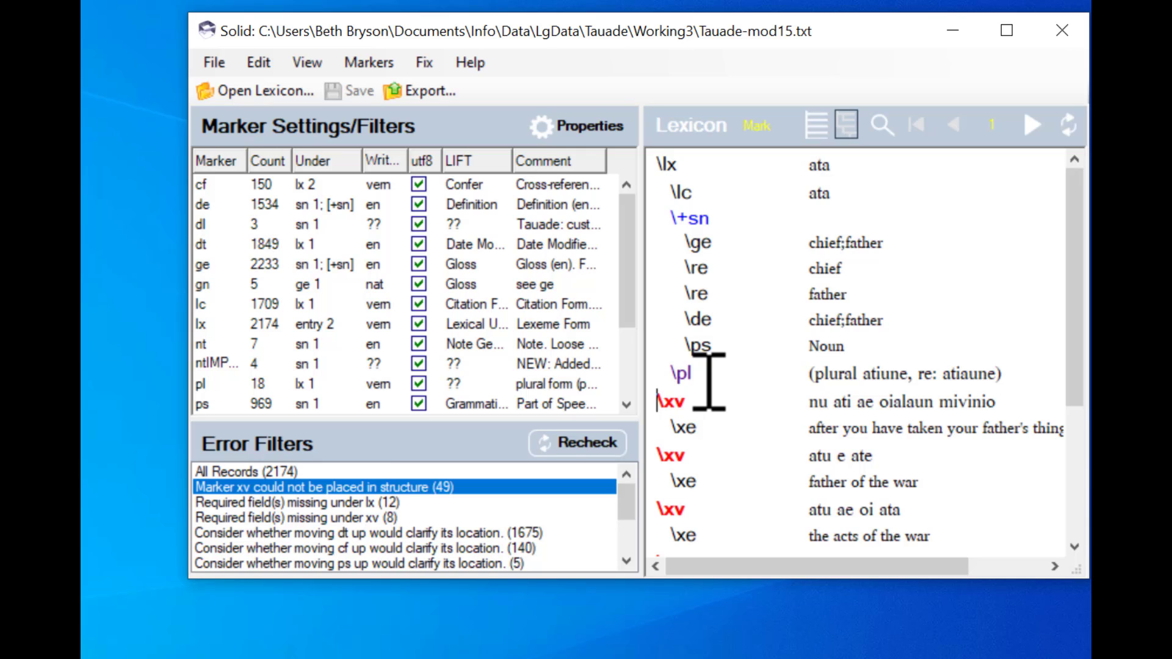
mouse_move(692, 379)
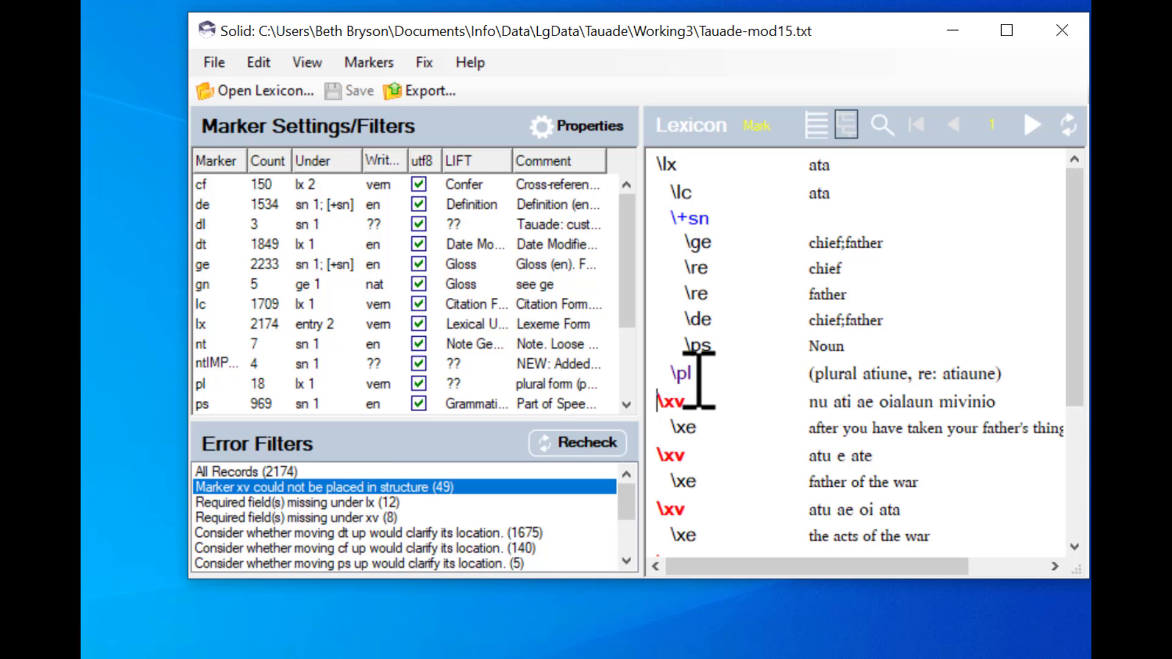
mouse_move(692, 380)
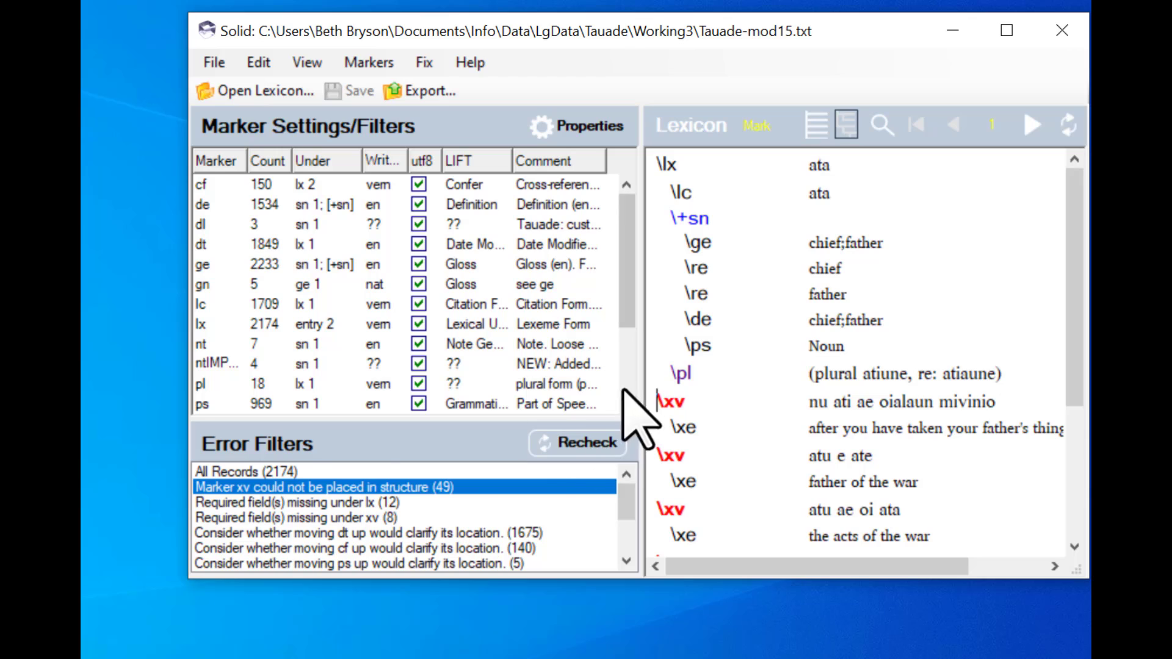
- Filter records by the suggestion to move pl up and scroll through the displayed record
click(712, 374)
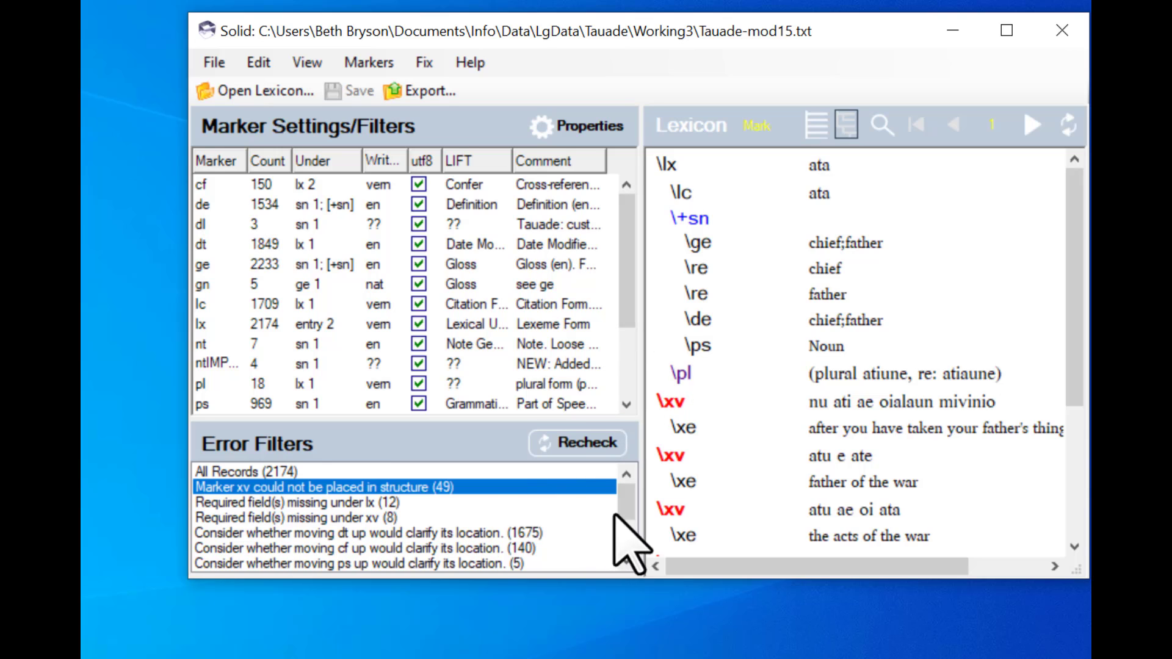
drag(629, 510, 629, 529)
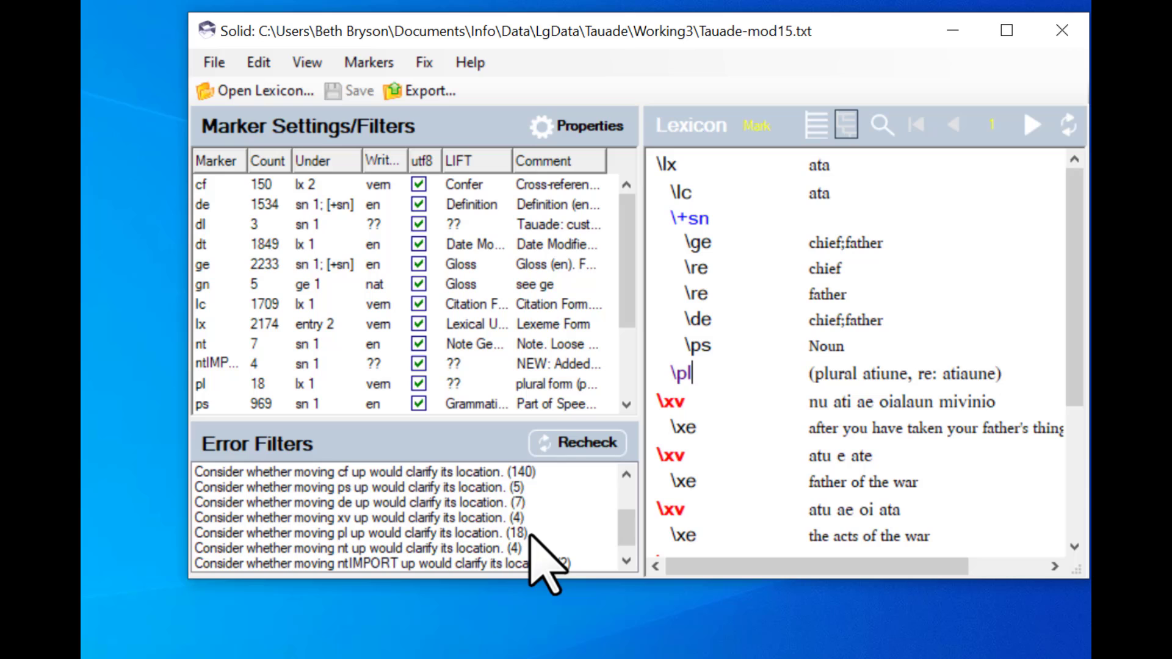
click(468, 533)
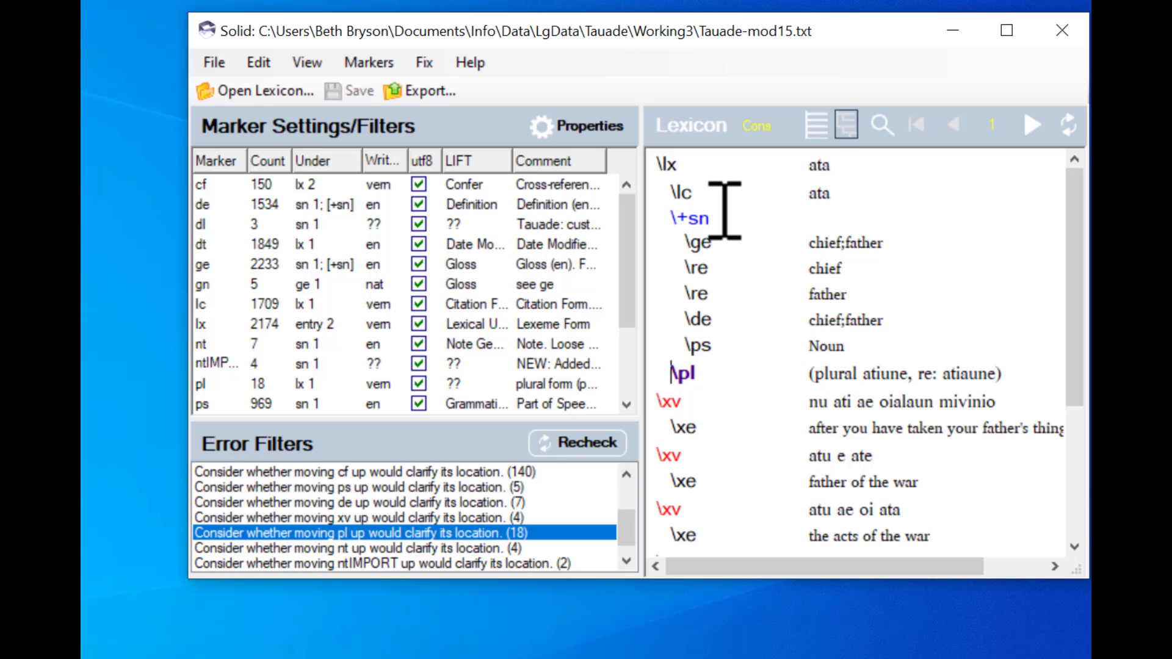
scroll(754, 370, down, 1)
scroll(754, 370, down, 3)
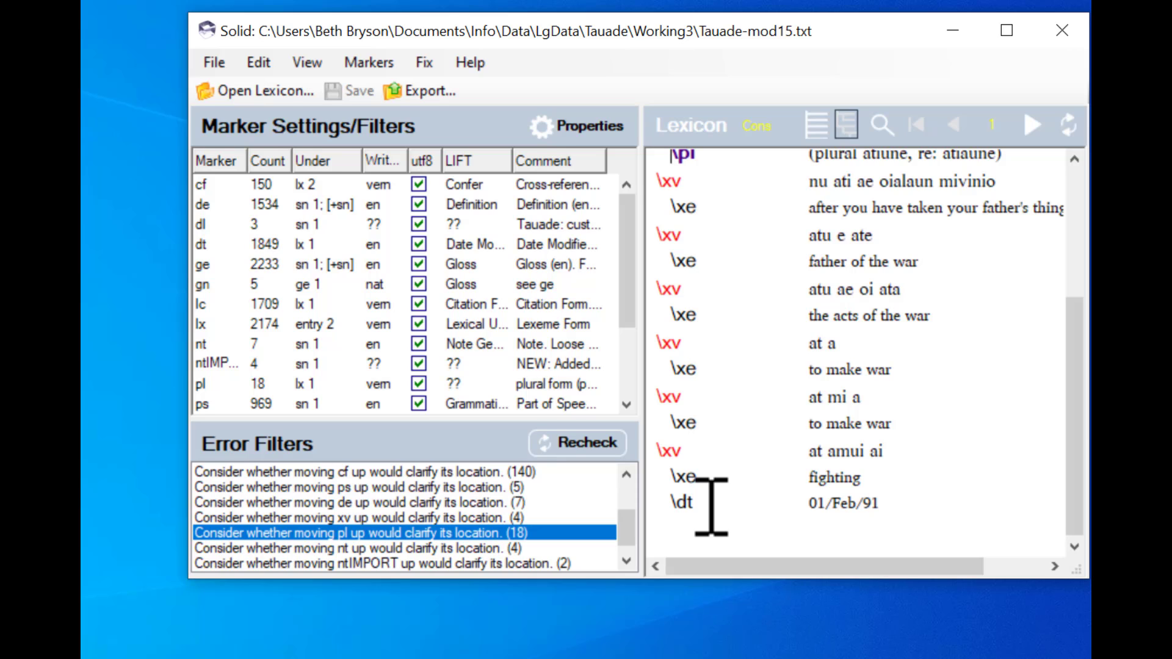
scroll(712, 507, up, 3)
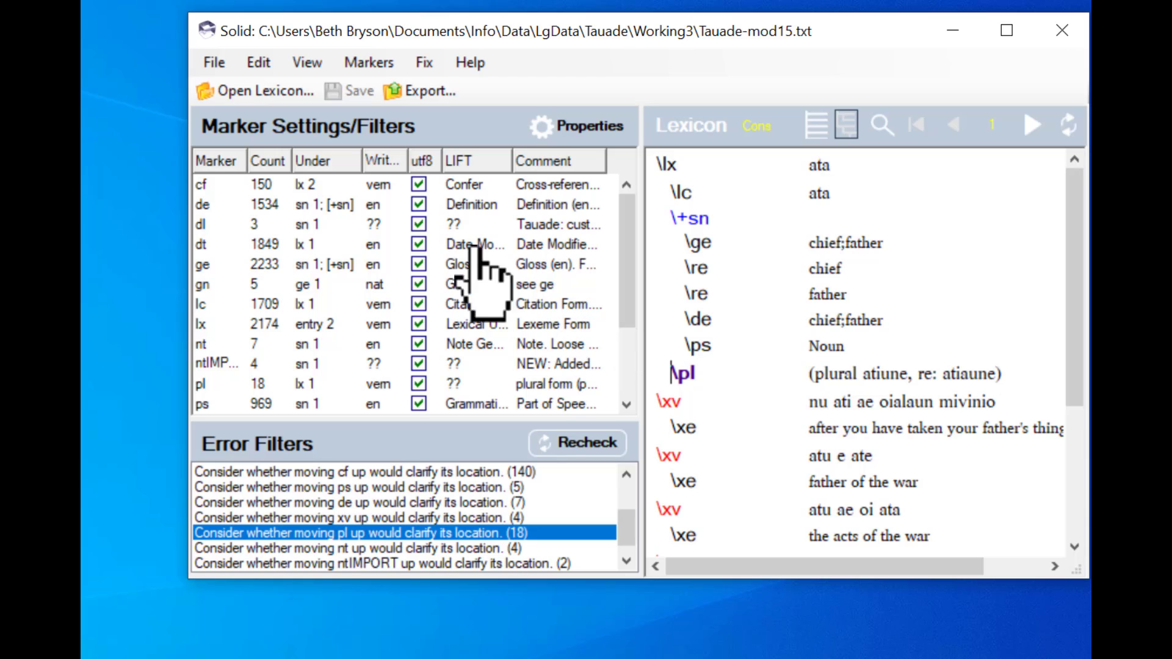
- Run the Quick Fixes Move Up fix to move pl markers underneath the lx, hm, lc roots
click(425, 64)
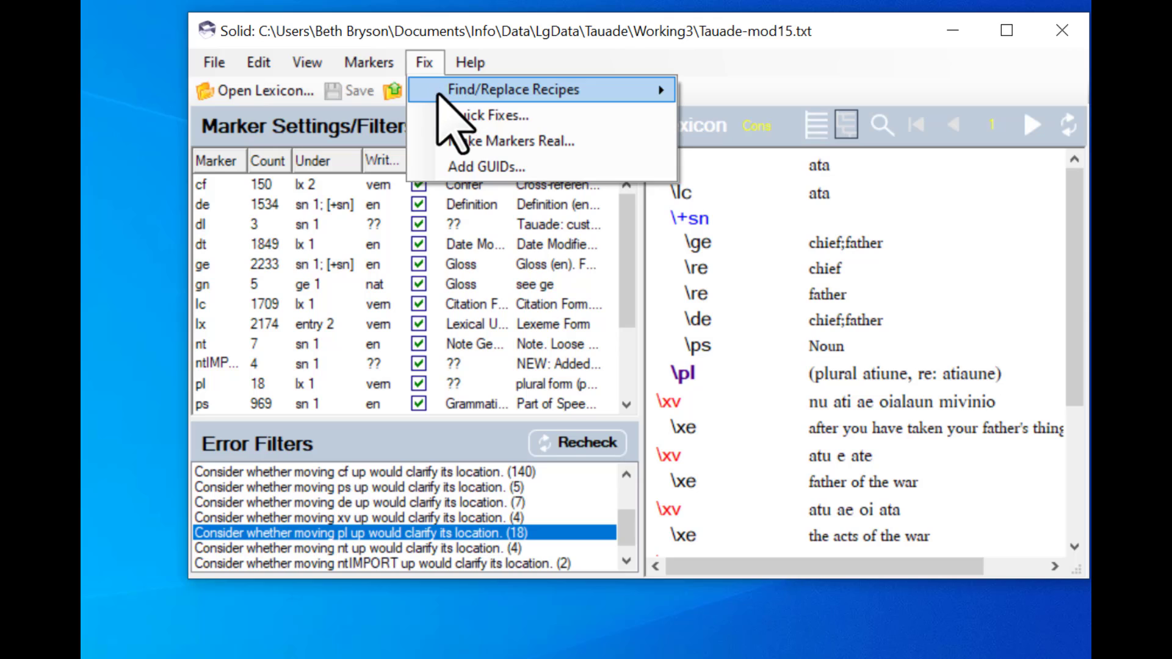
mouse_move(441, 92)
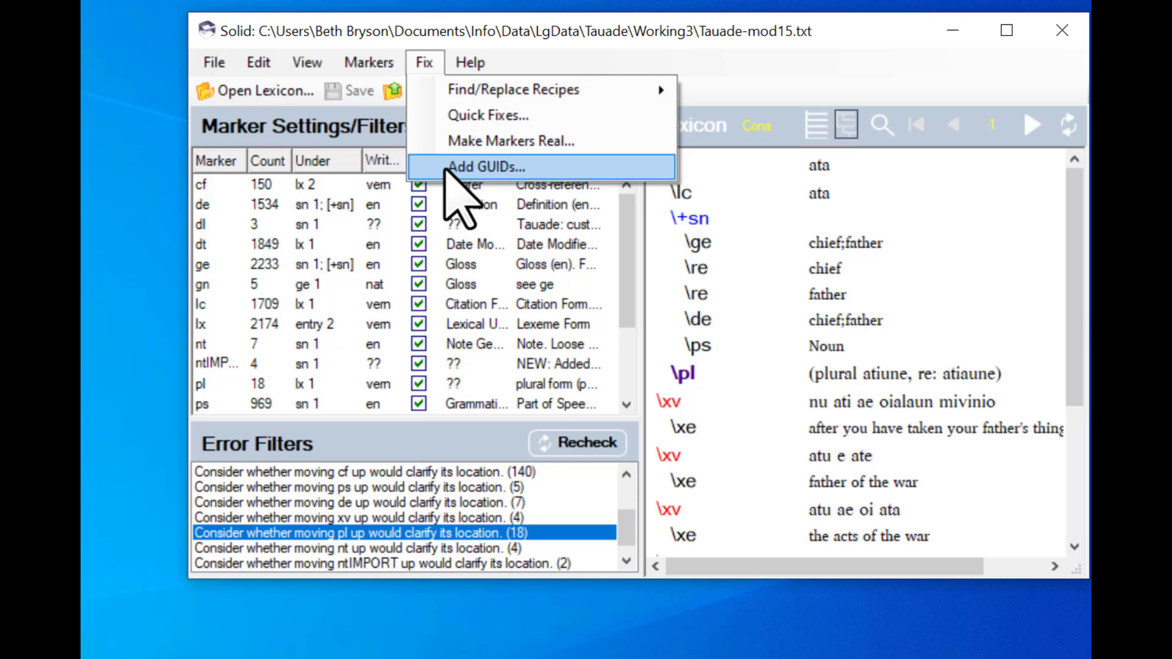
click(432, 116)
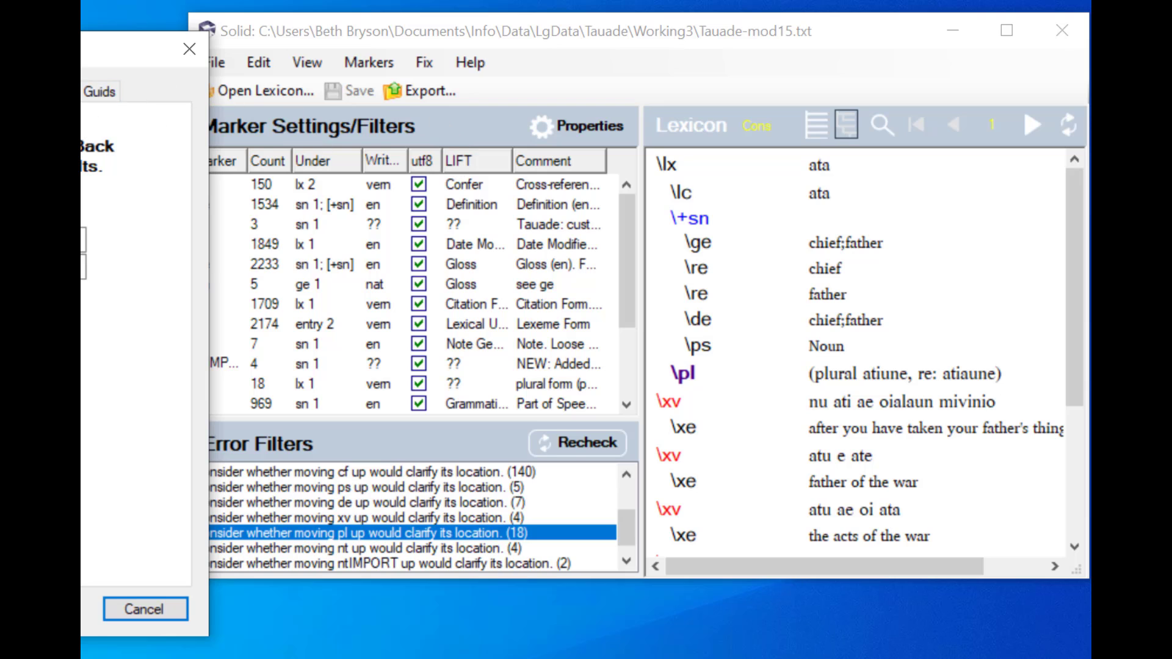
drag(85, 49, 387, 52)
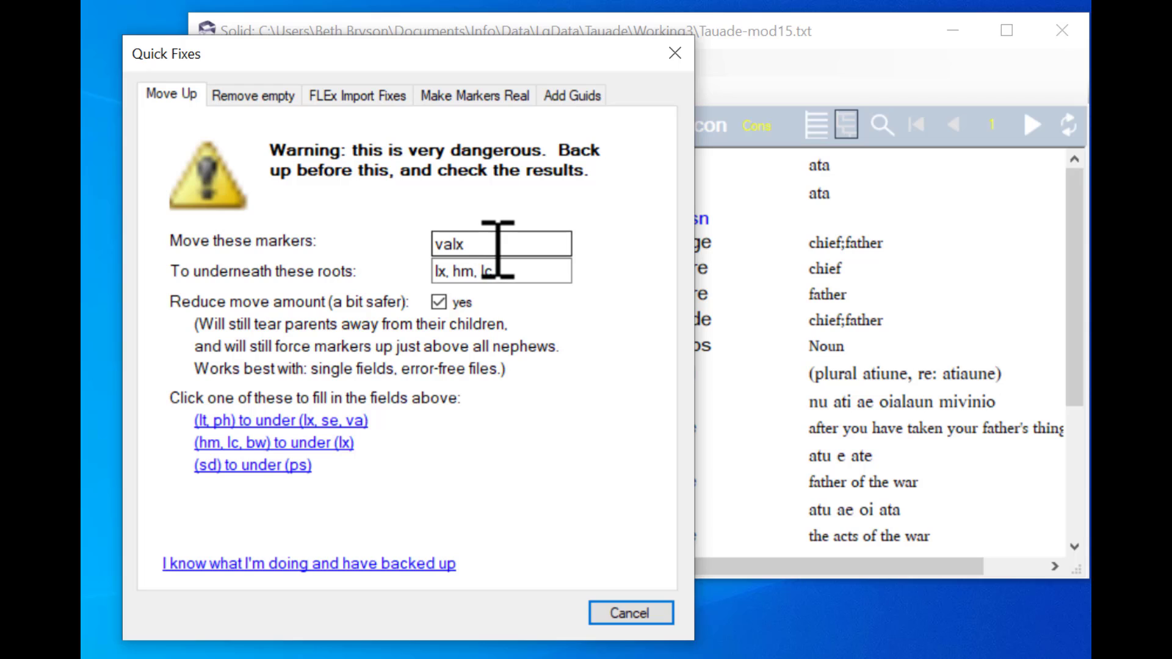
drag(497, 248, 434, 251)
text(pl)
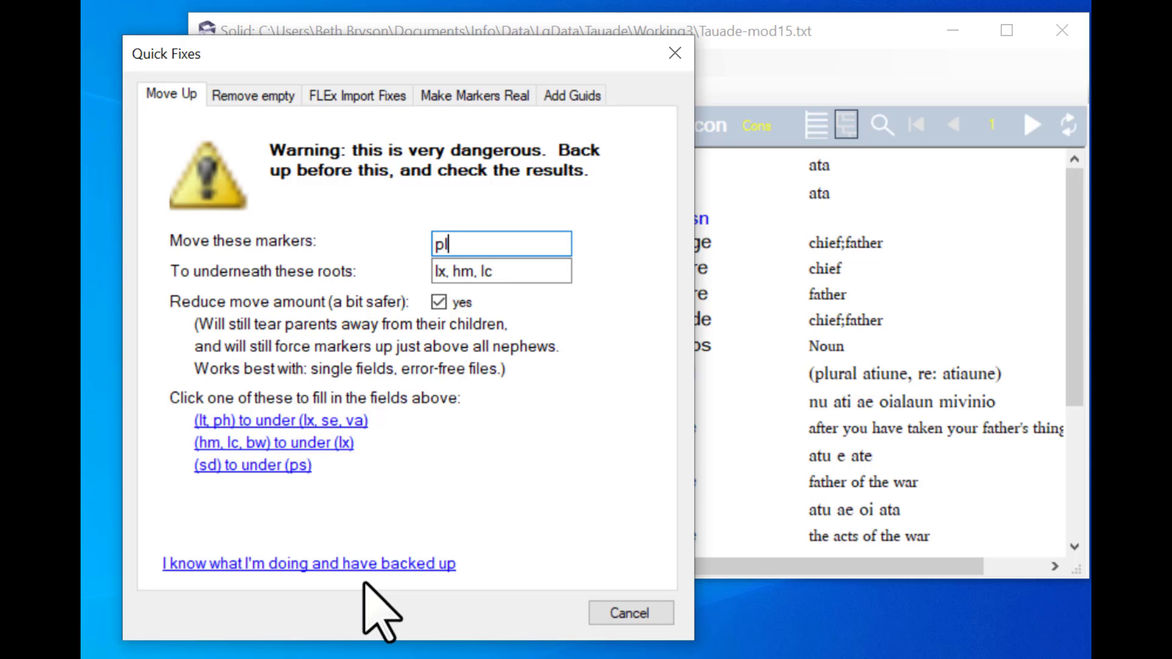
click(298, 564)
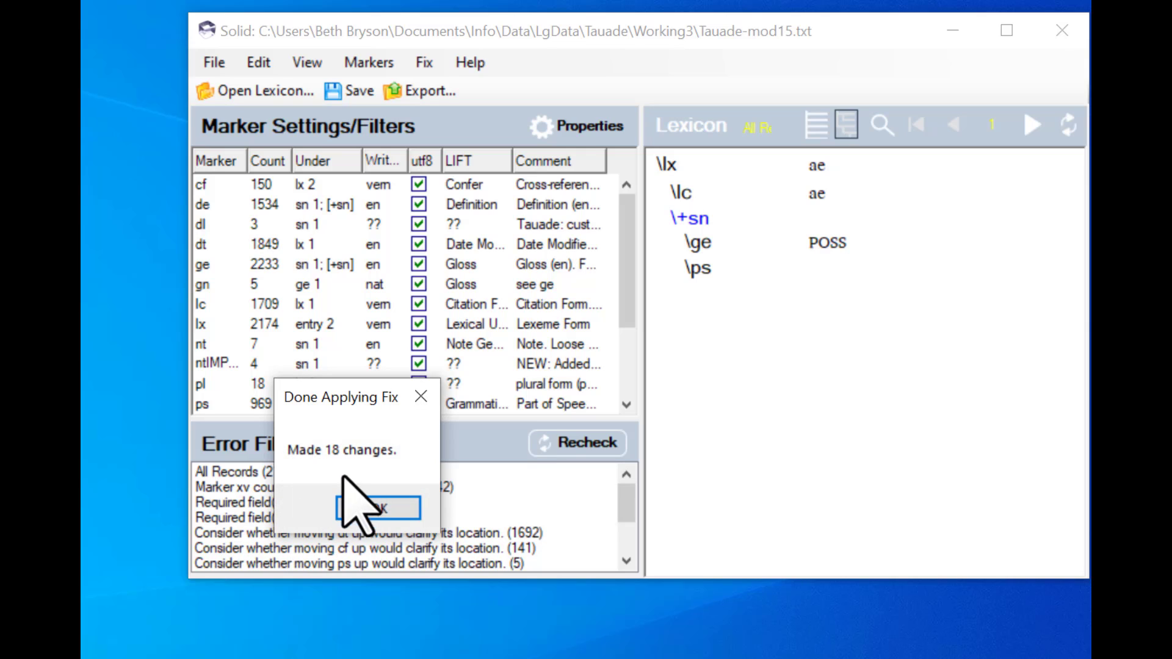
click(374, 514)
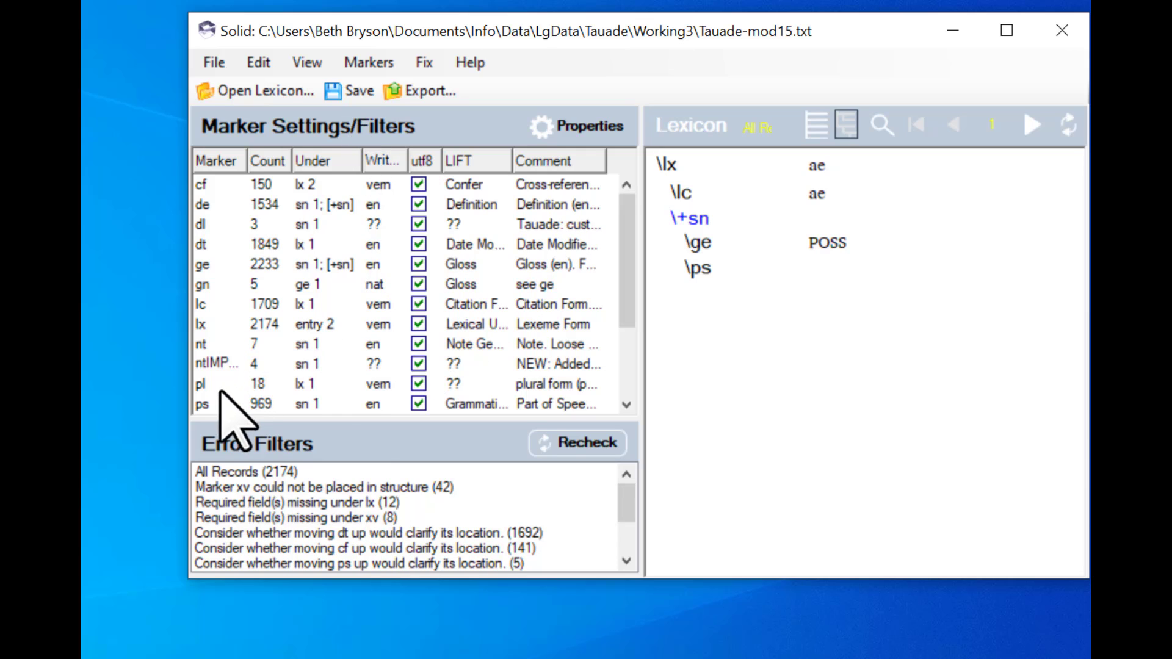
- Filter records by the pl marker and step through them to check the moved plural forms
click(201, 390)
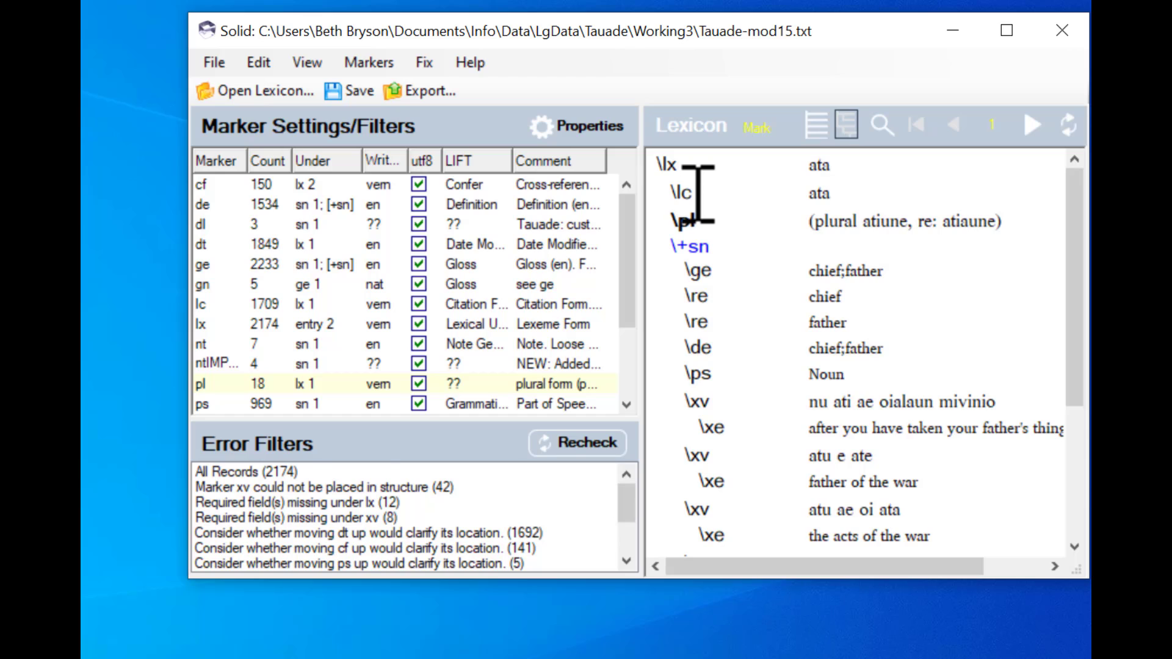
click(1030, 126)
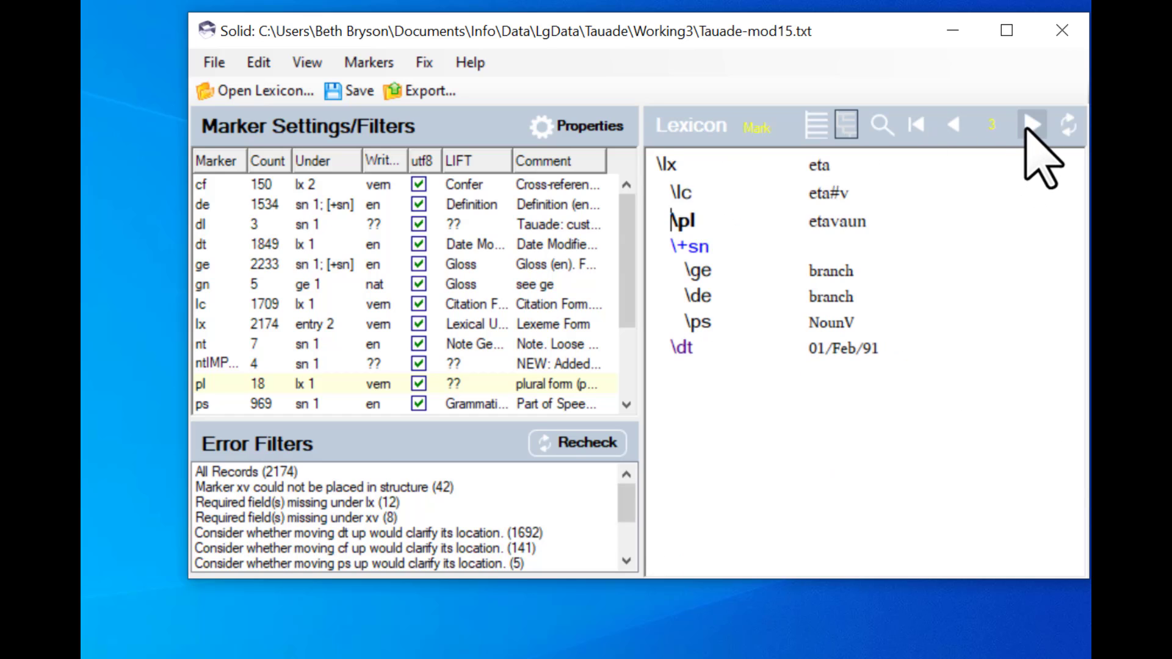
click(1031, 126)
click(1031, 126)
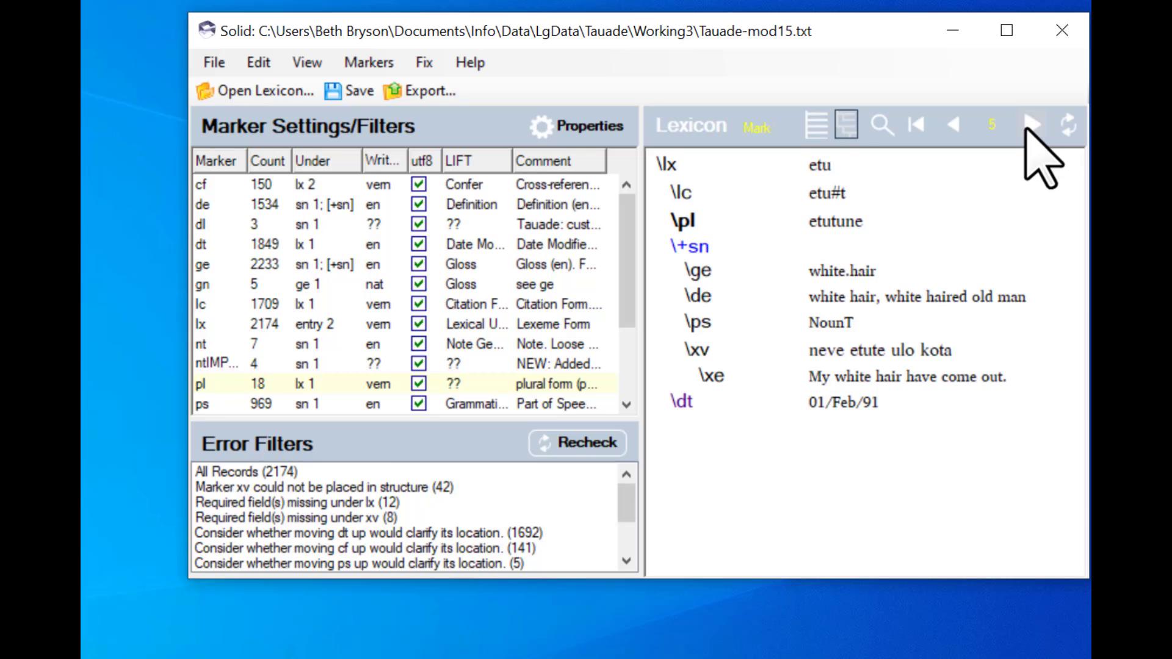
click(1031, 126)
click(1031, 125)
click(1031, 126)
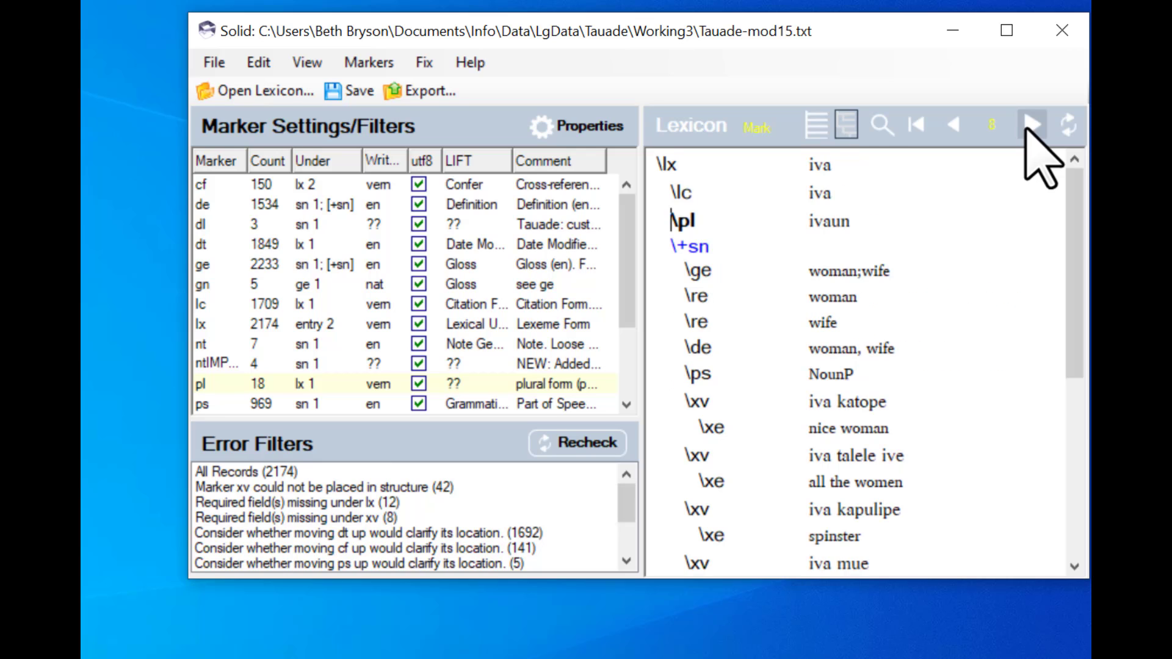
click(1031, 126)
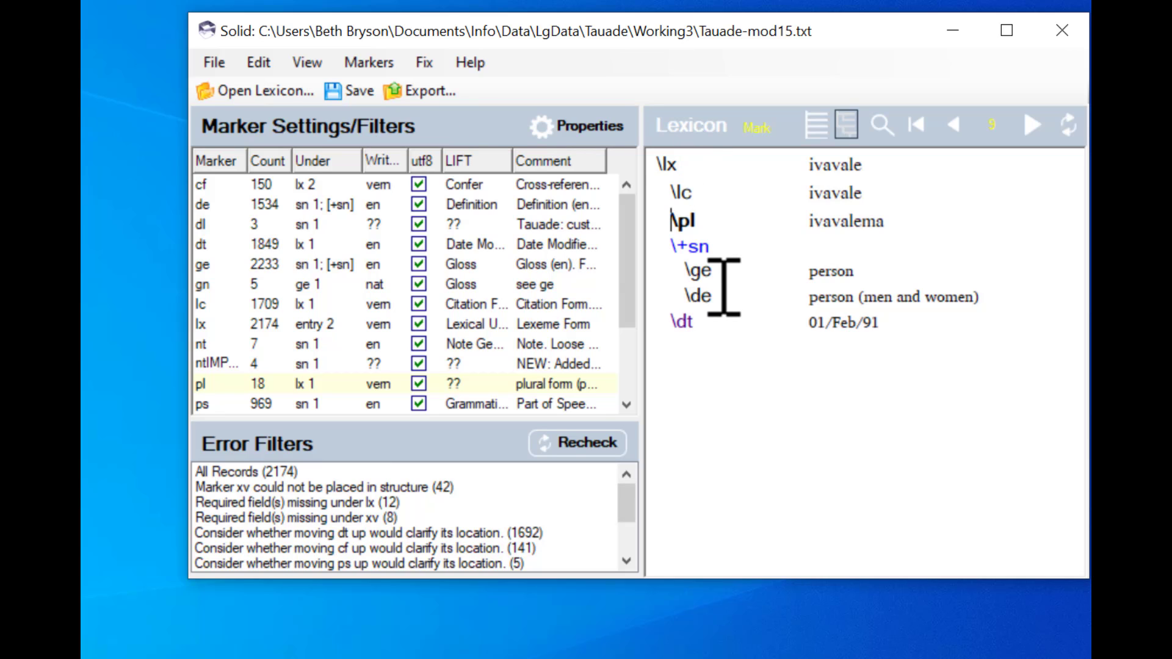
- Save the lexicon file and recheck it for errors
click(343, 91)
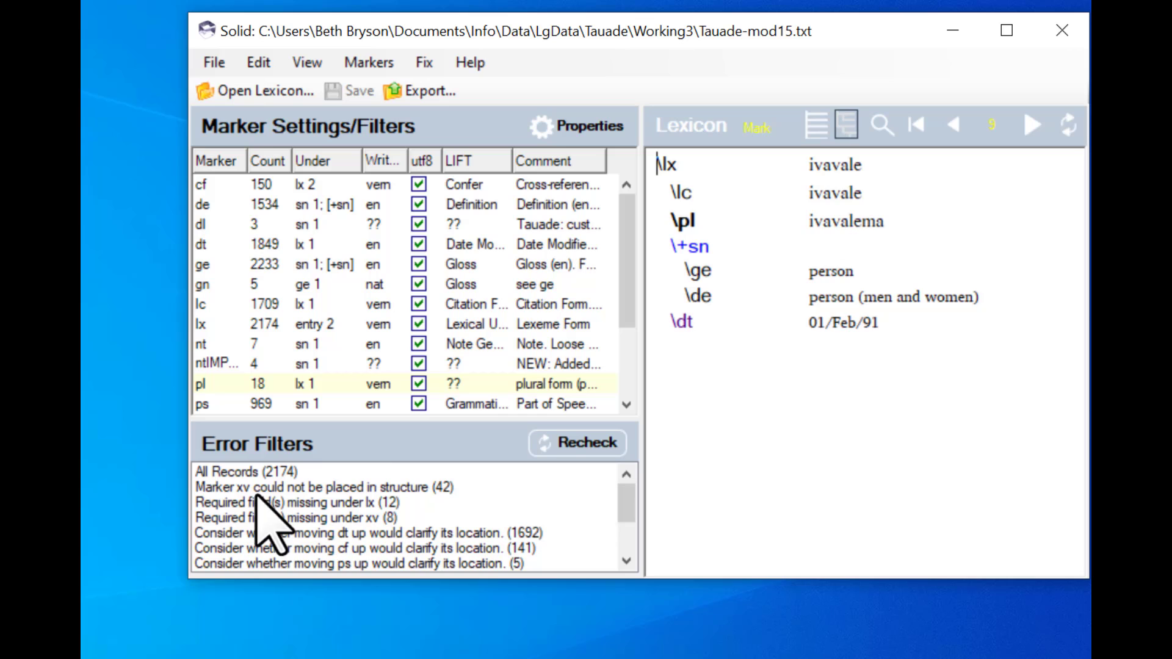
scroll(632, 526, down, 2)
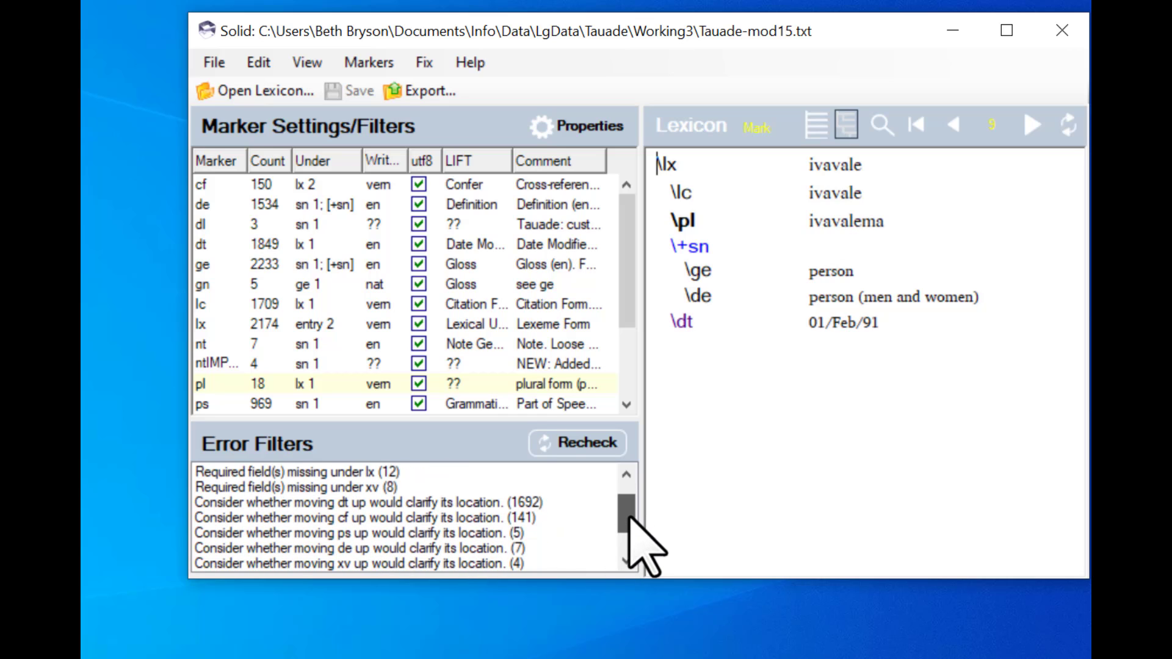
drag(629, 530, 629, 478)
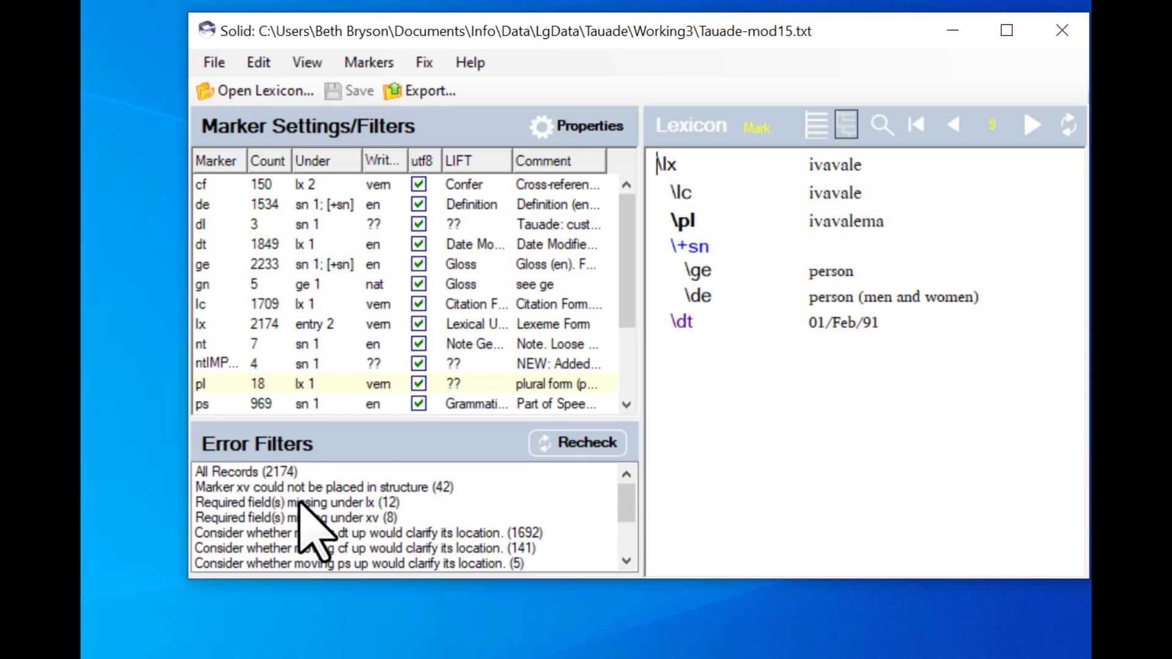
click(580, 443)
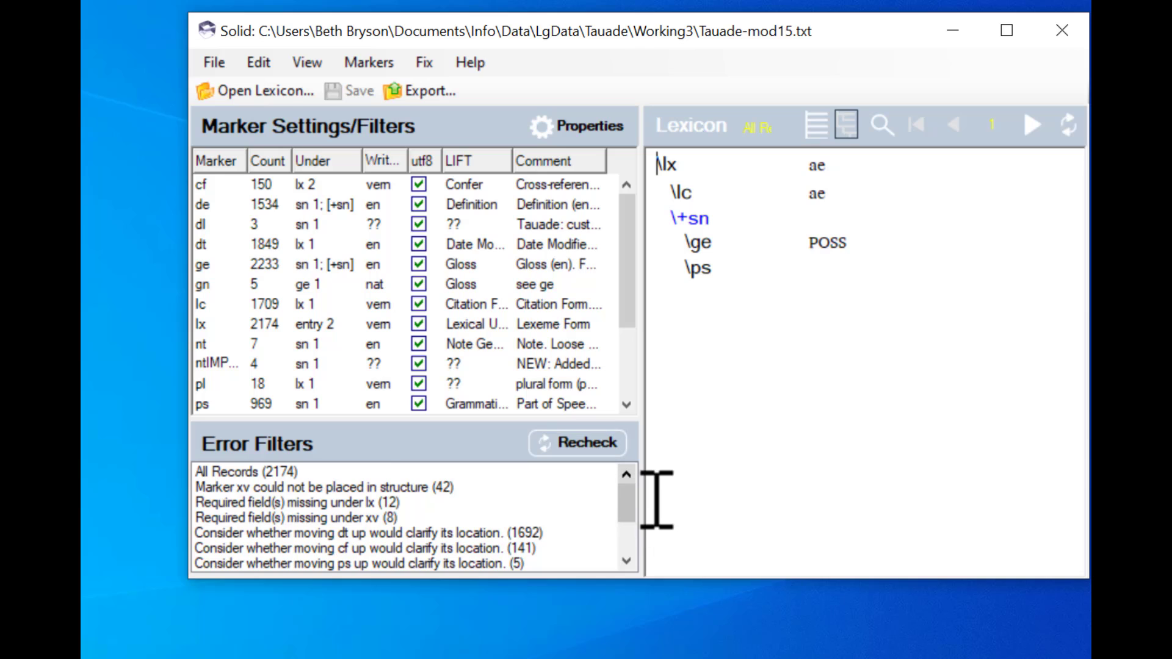
- Review the records flagged for moving re up and for moving ntIMPORT up, advancing to the second one
drag(623, 497, 625, 526)
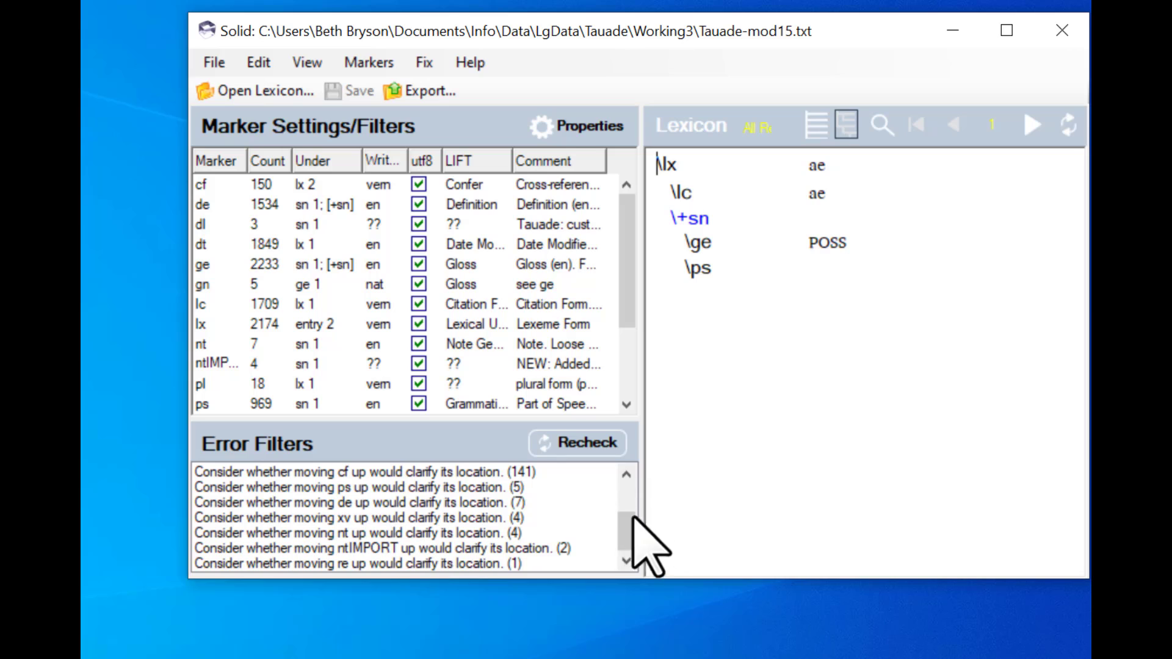
click(354, 565)
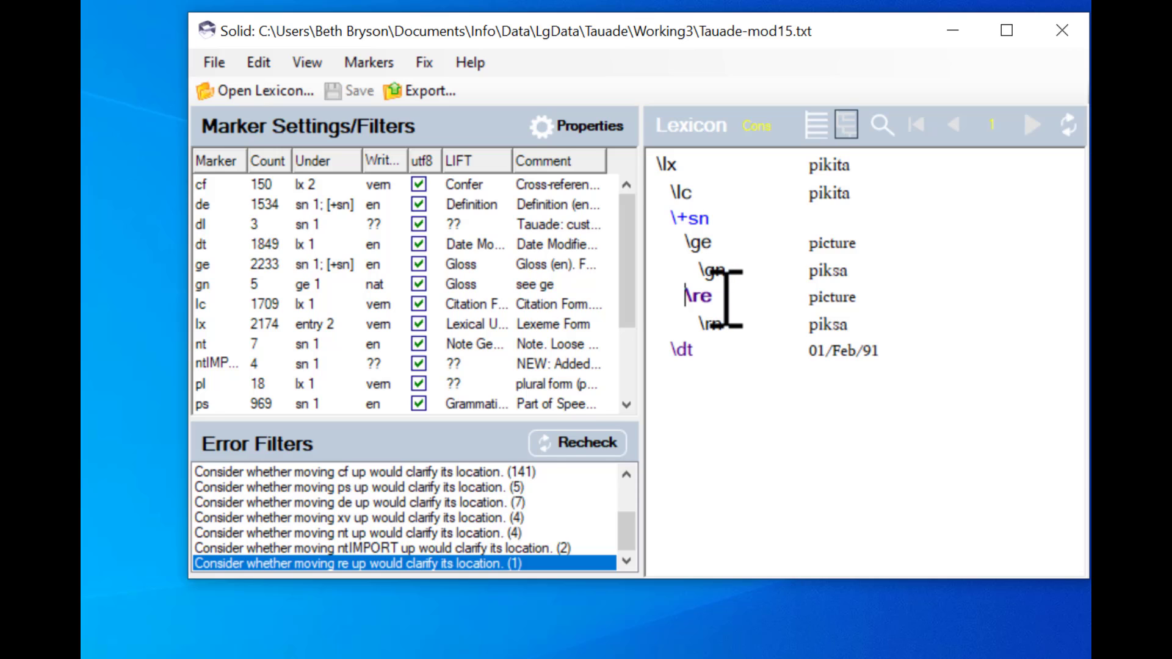
click(366, 548)
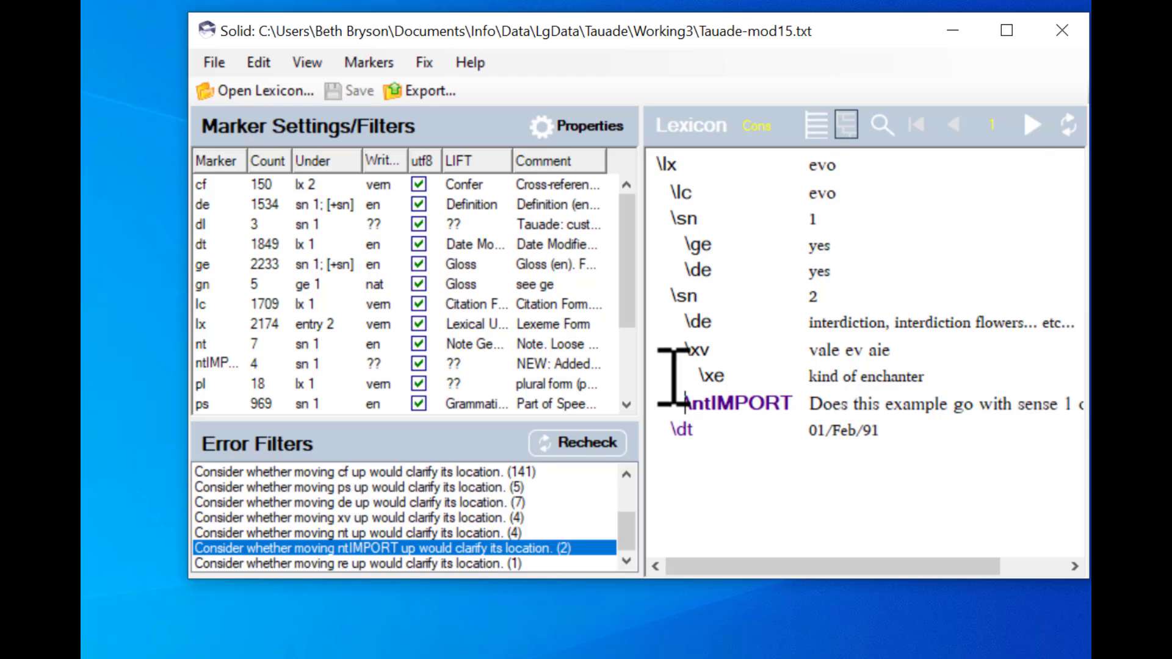
click(1025, 128)
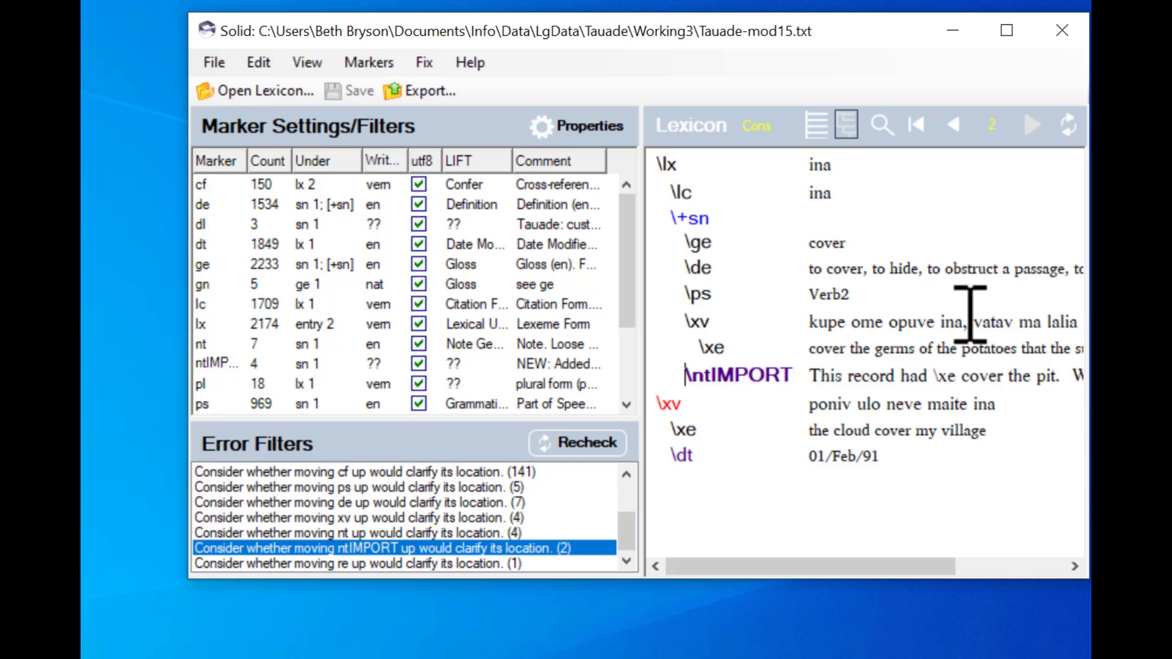
- Move the ntIMPORT field above the first xv example in the record ina and save the file
key(shift+Down)
key(ctrl+c)
key(shift+Left)
key(shift+Left)
key(shift+Left)
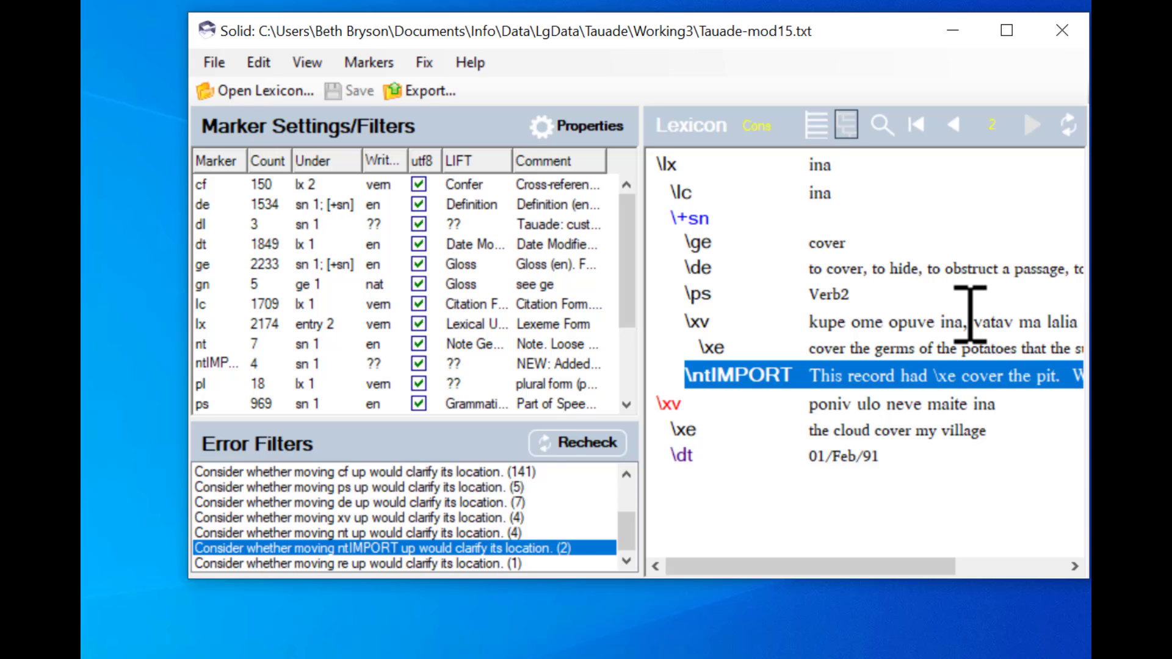
key(Delete)
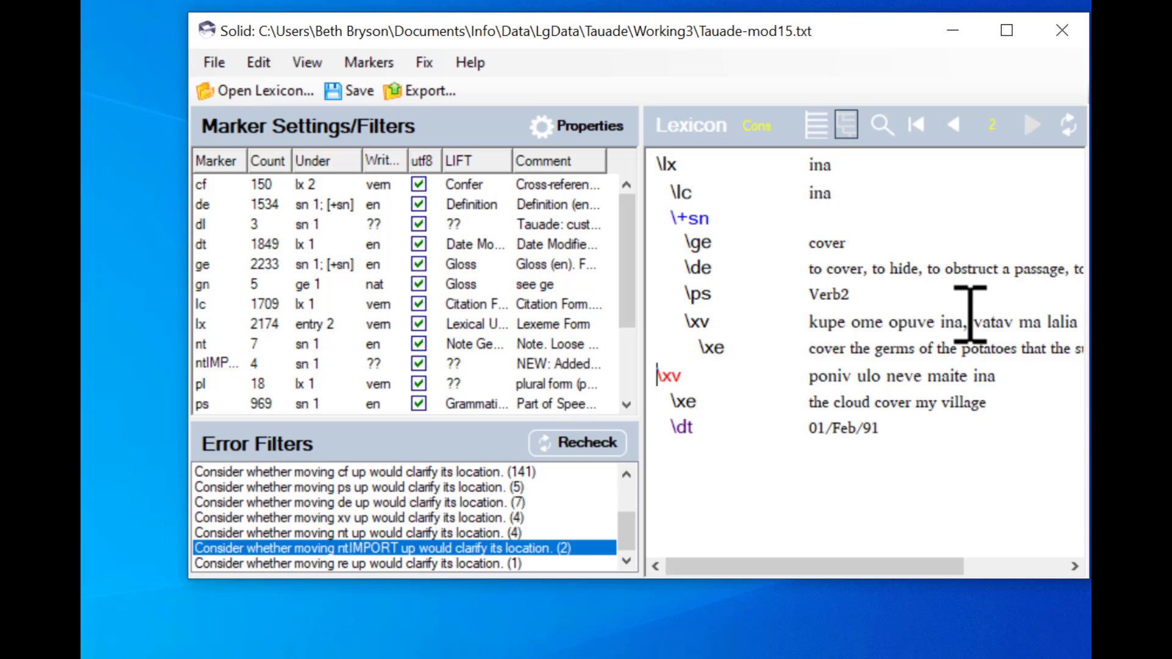
key(Up)
key(Up)
key(ctrl+v)
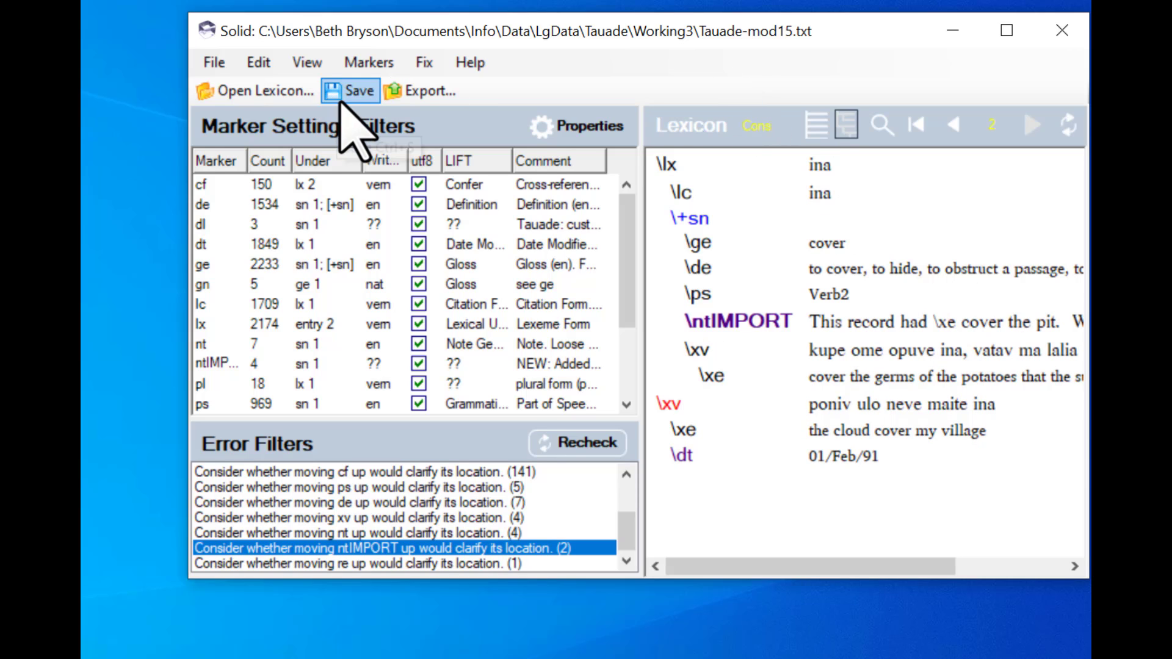
click(342, 101)
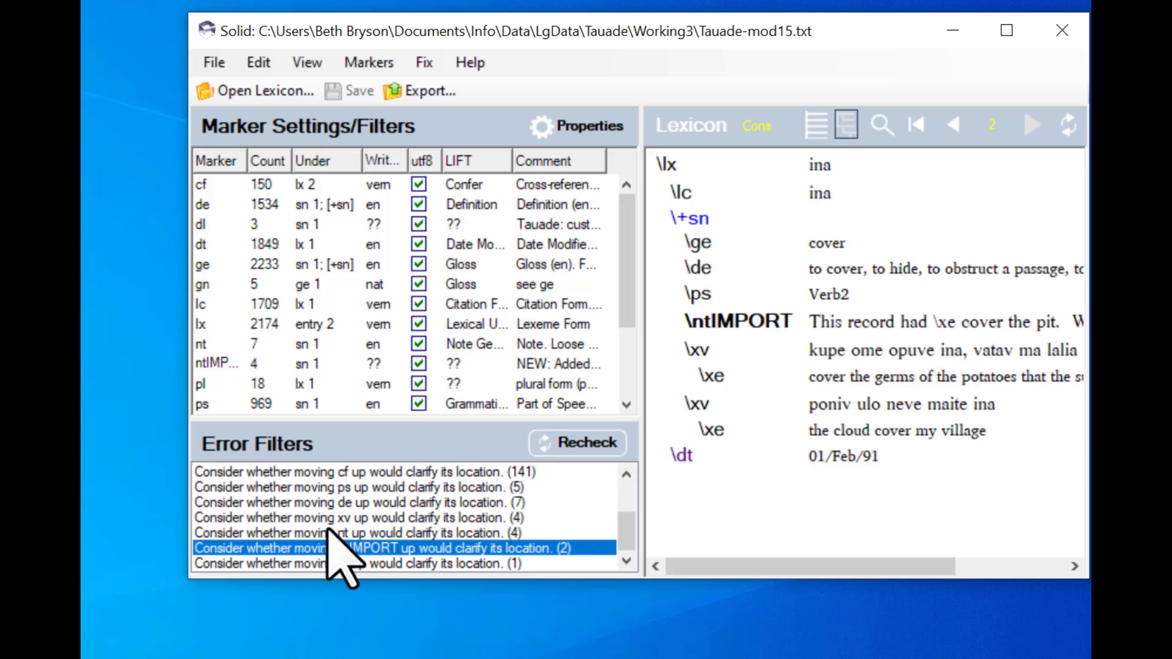
- Filter records by the suggestion to move nt up and step to the second flagged record
click(329, 537)
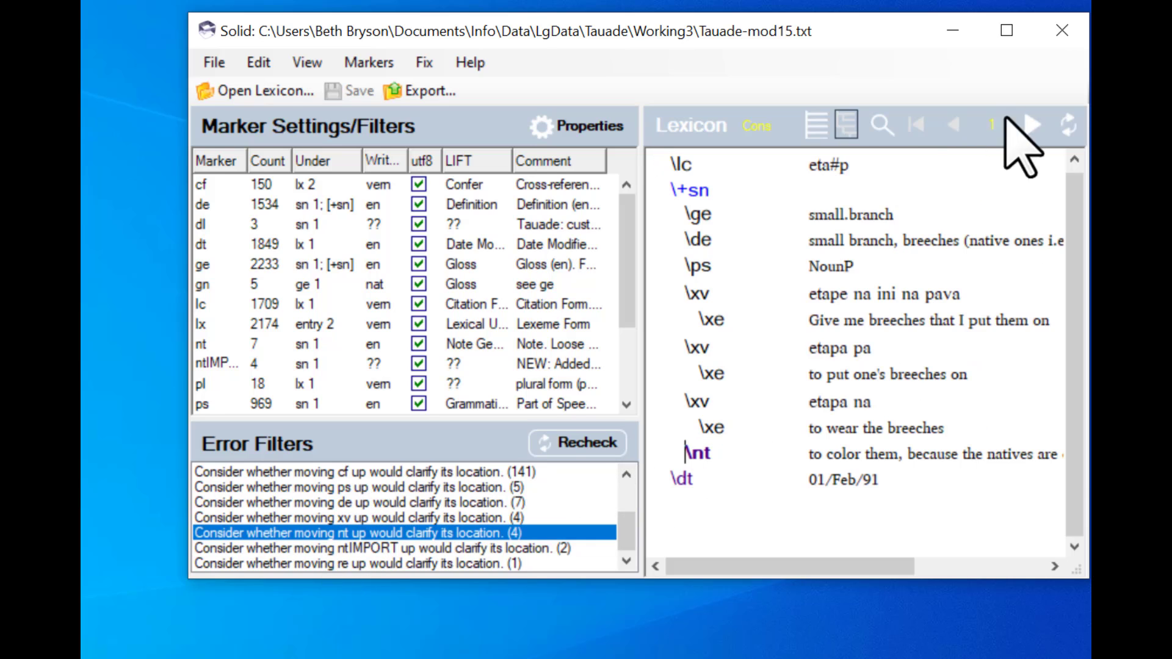
click(1031, 125)
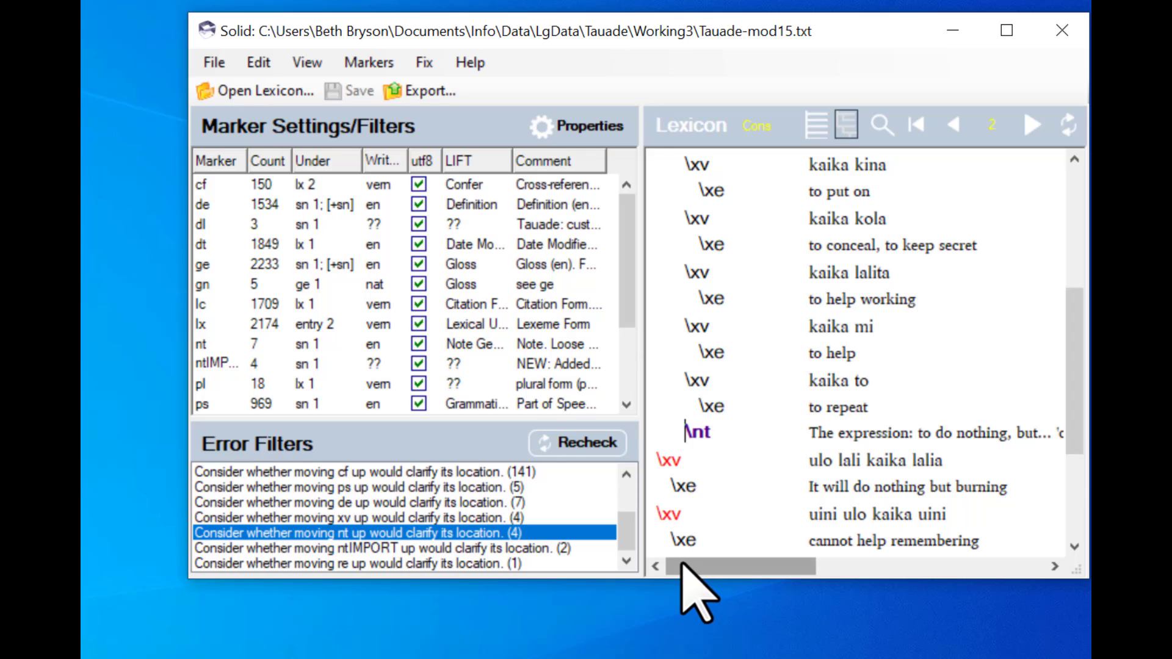
drag(686, 562, 638, 565)
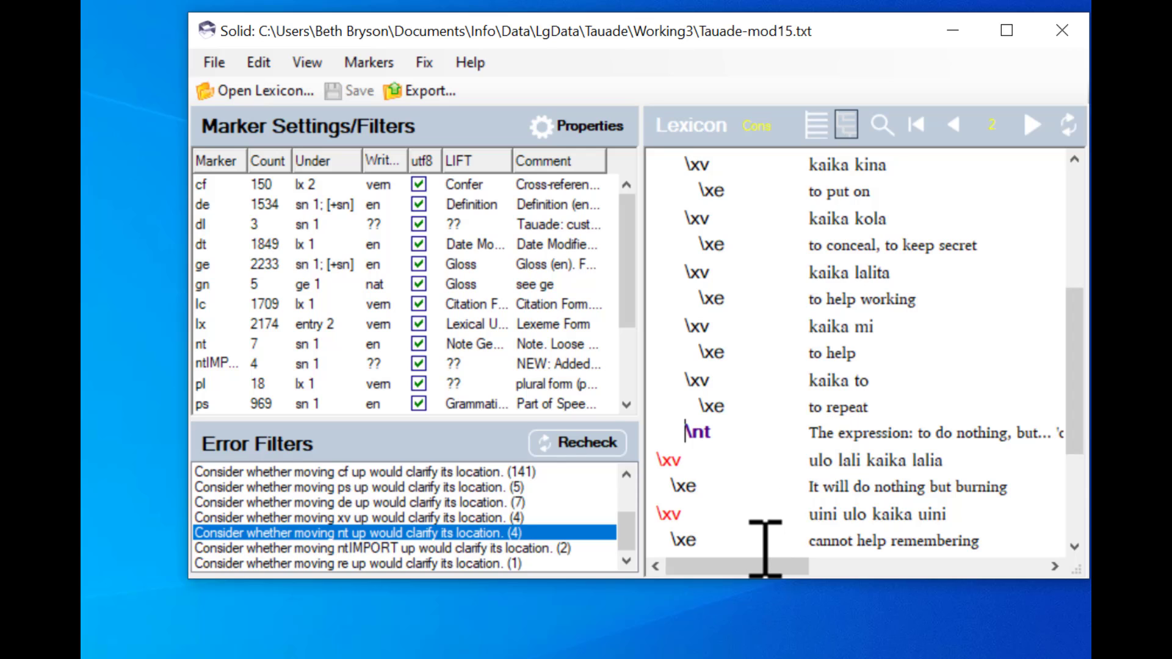
- Move the nt note in the kaika record above its first xv example and save the file
mouse_move(734, 565)
mouse_down()
mouse_move(982, 592)
mouse_move(999, 597)
mouse_move(1008, 623)
mouse_move(706, 570)
mouse_move(694, 555)
mouse_up()
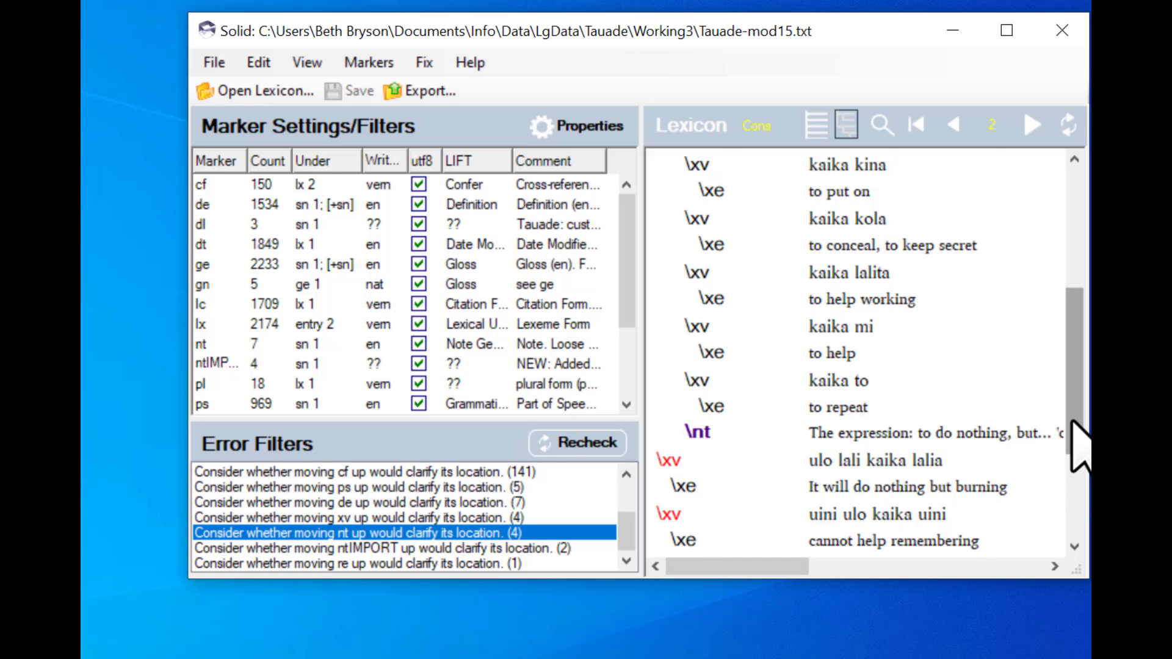
drag(1077, 449, 1073, 296)
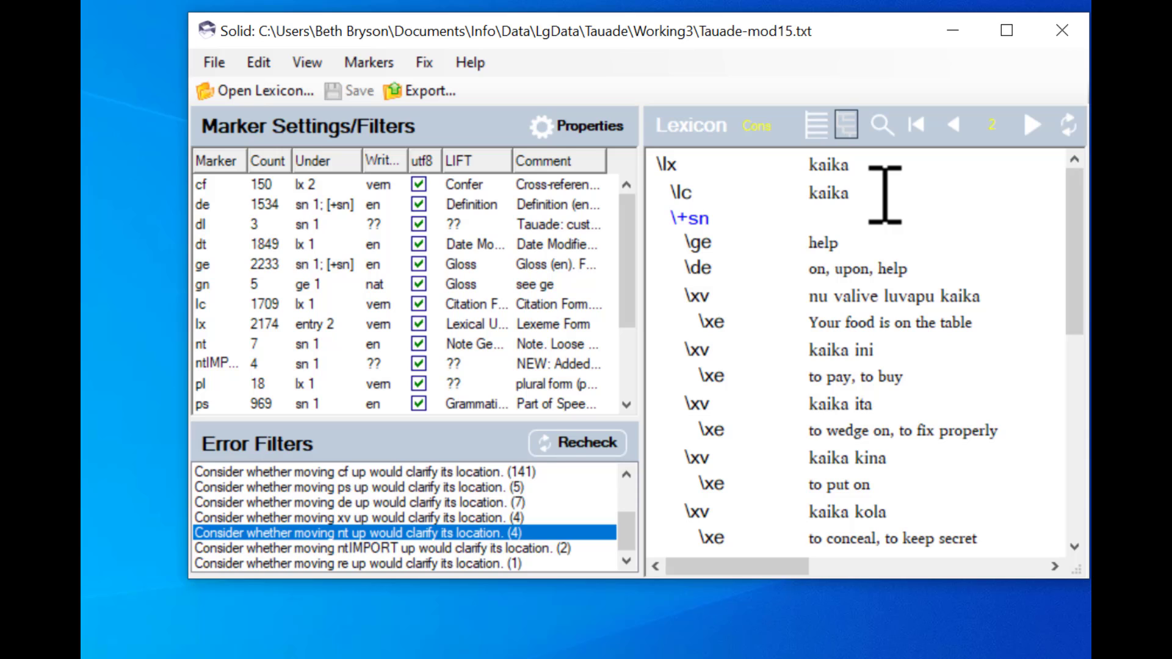
drag(1076, 301, 1070, 394)
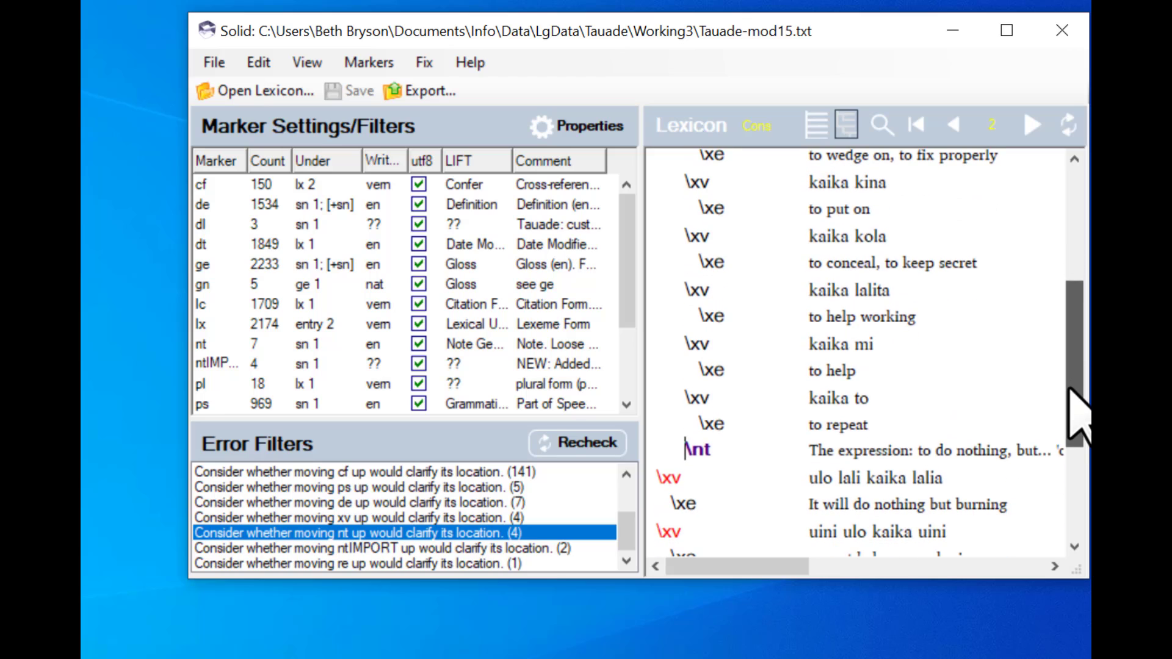
click(895, 427)
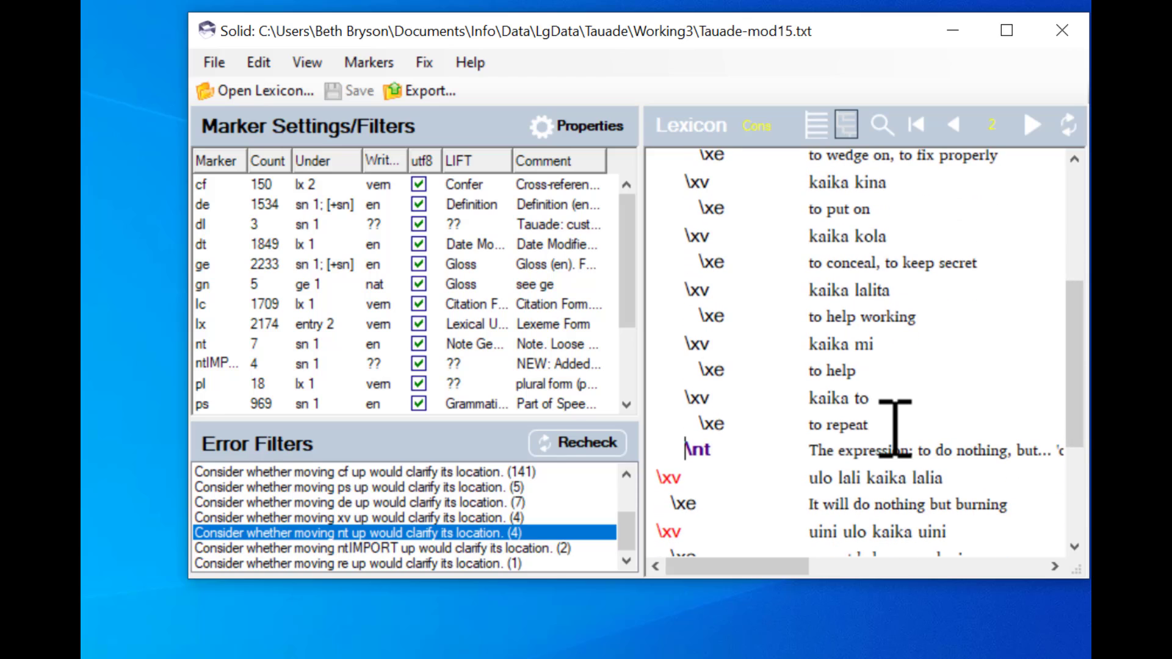
key(shift+Down)
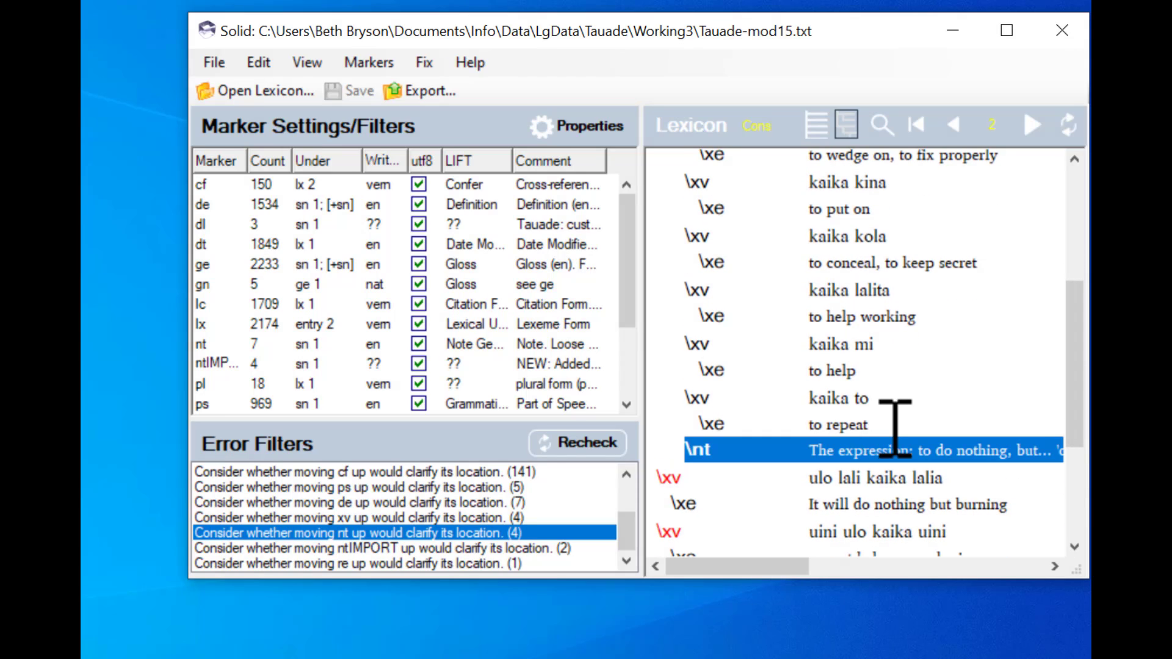
key(Delete)
key(Up)
key(Up)
key(Up)
key(Up)
key(Up)
key(Up)
key(Up)
key(Up)
key(Up)
key(Up)
key(Up)
key(Up)
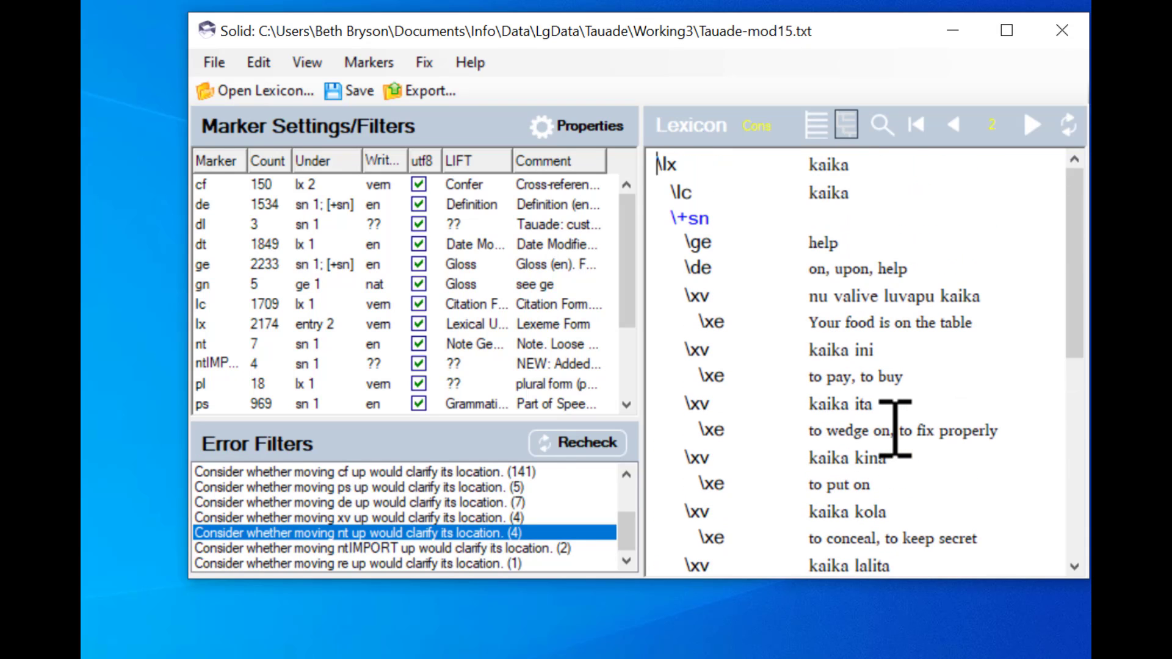
key(Down)
key(Down)
key(ctrl+v)
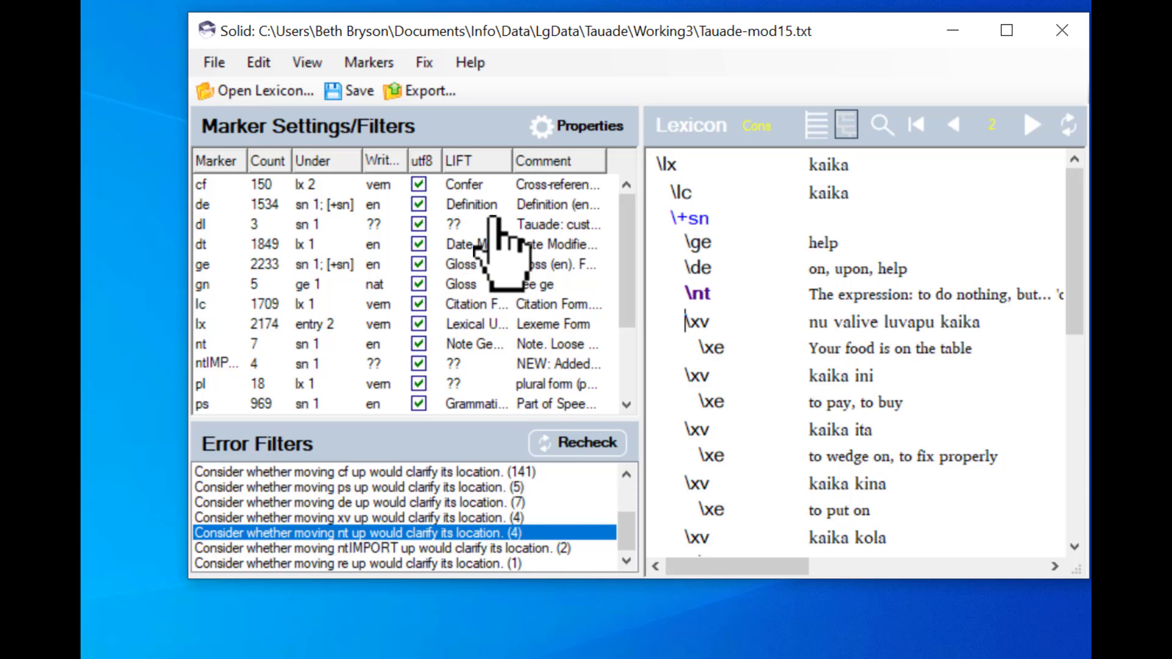
click(345, 116)
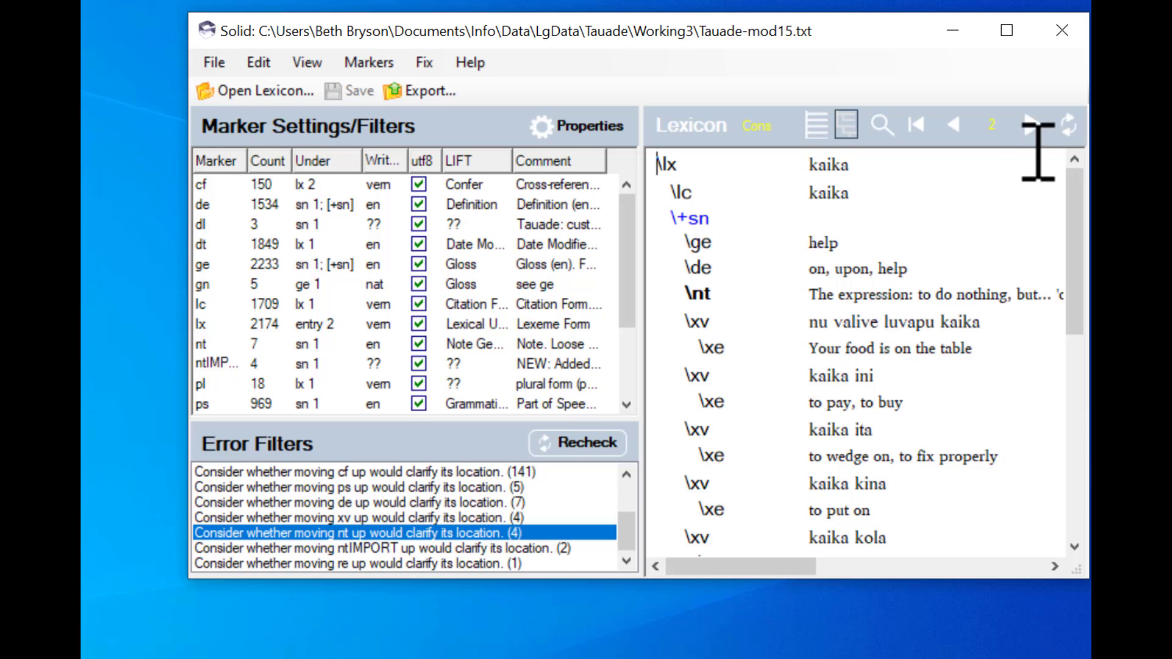
- Step through the remaining records flagged for moving nt up, return to the first one, and recheck the file
click(1033, 124)
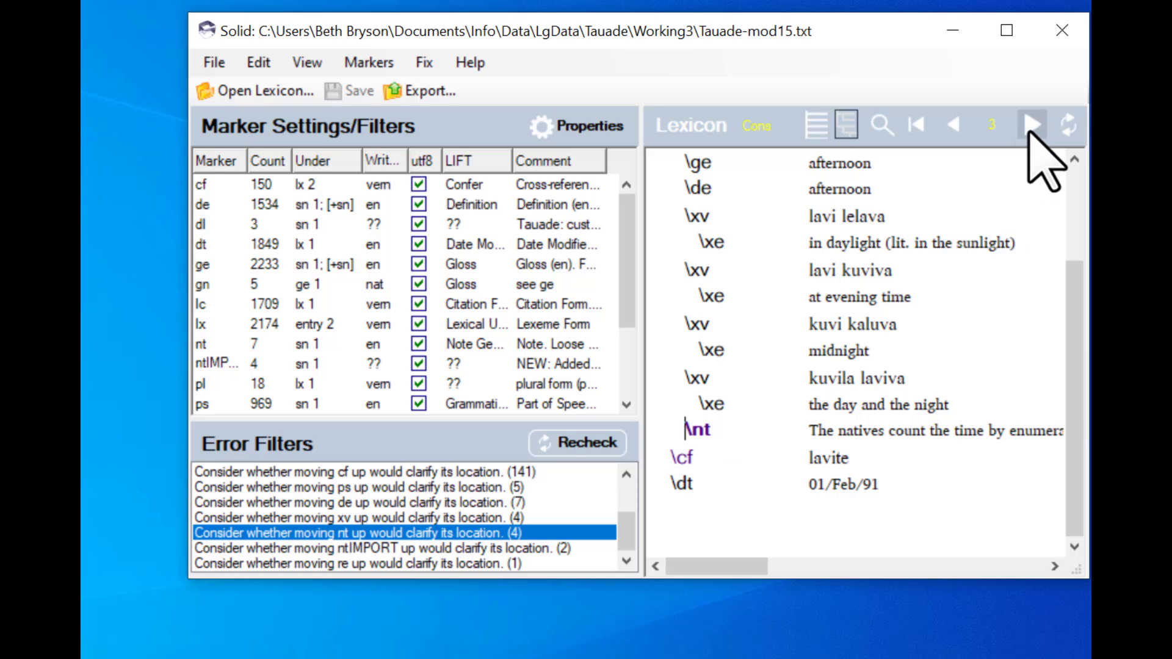
click(1032, 126)
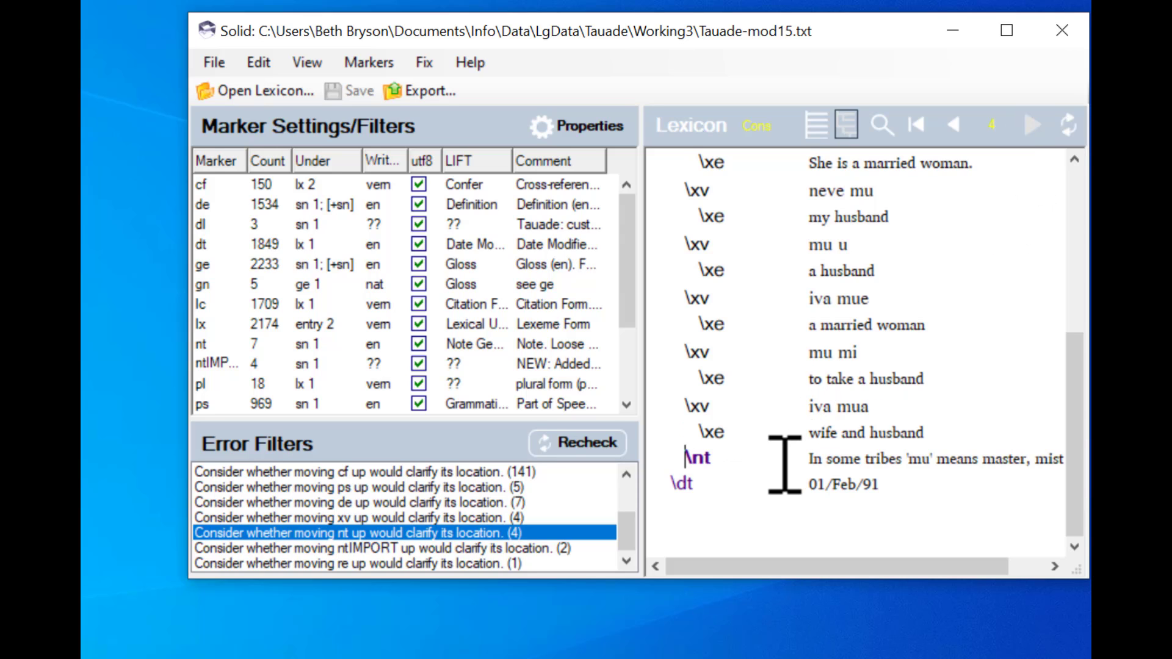
click(916, 125)
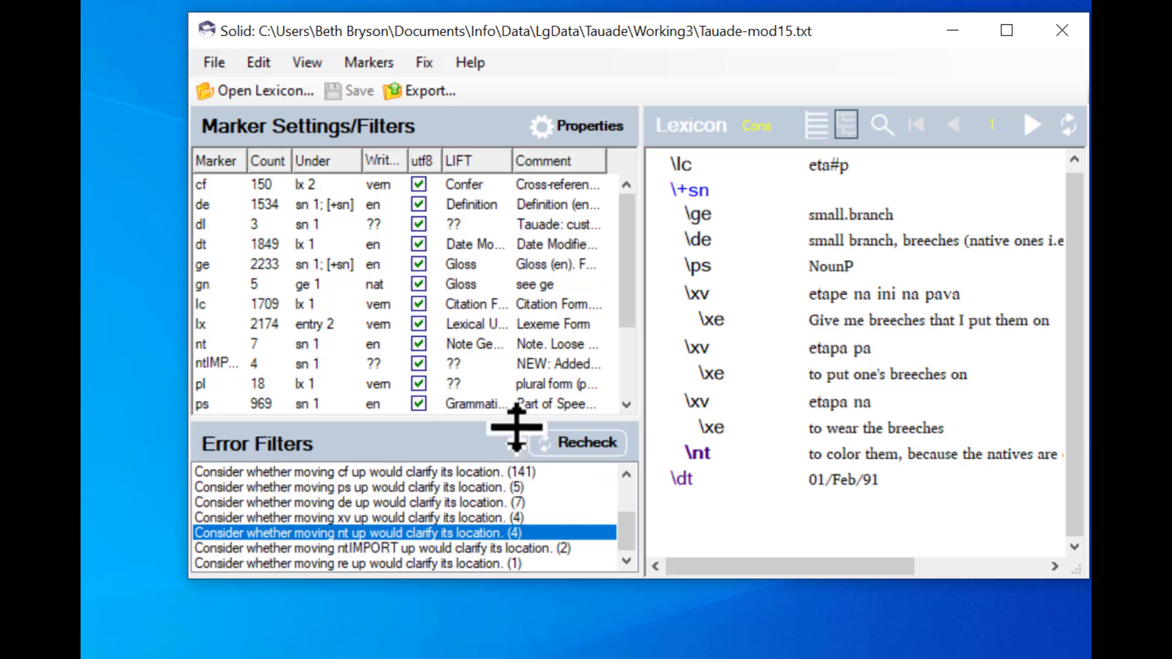
click(568, 444)
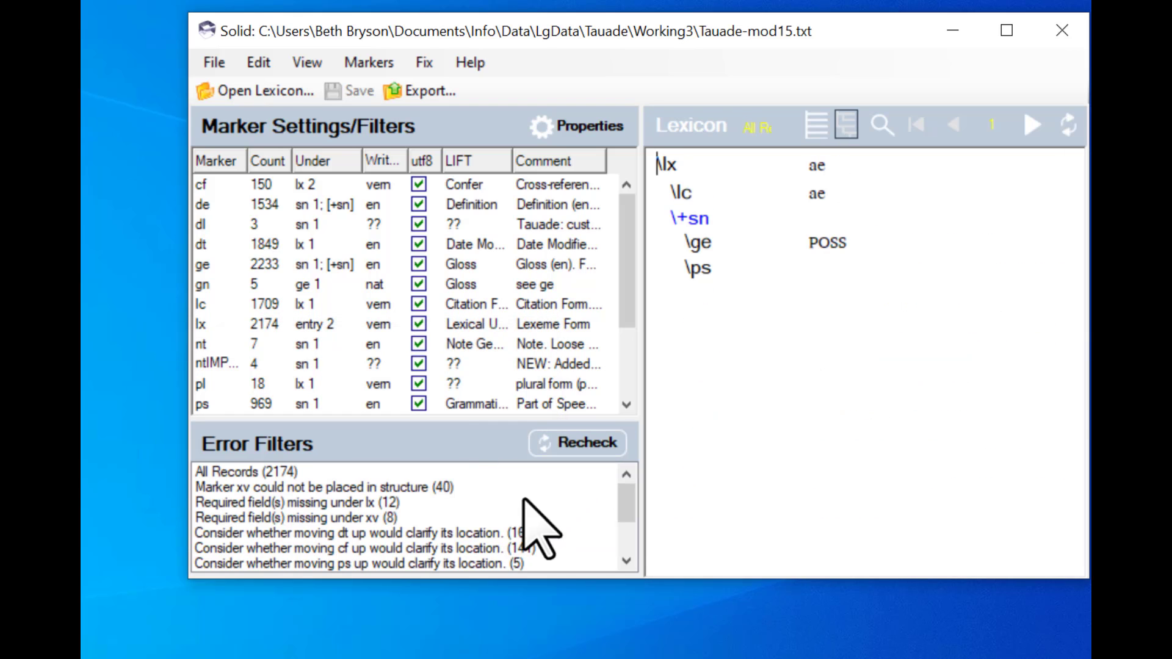
- Filter records by the suggestion to move xv up and step through the flagged records
scroll(632, 510, down, 2)
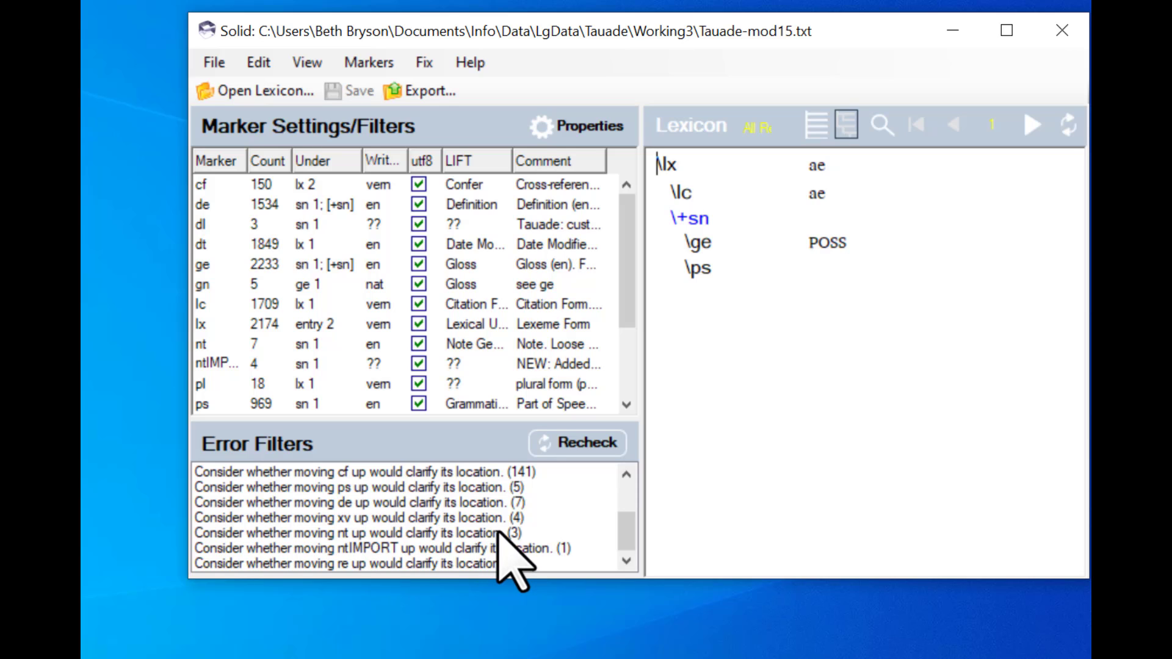
click(394, 518)
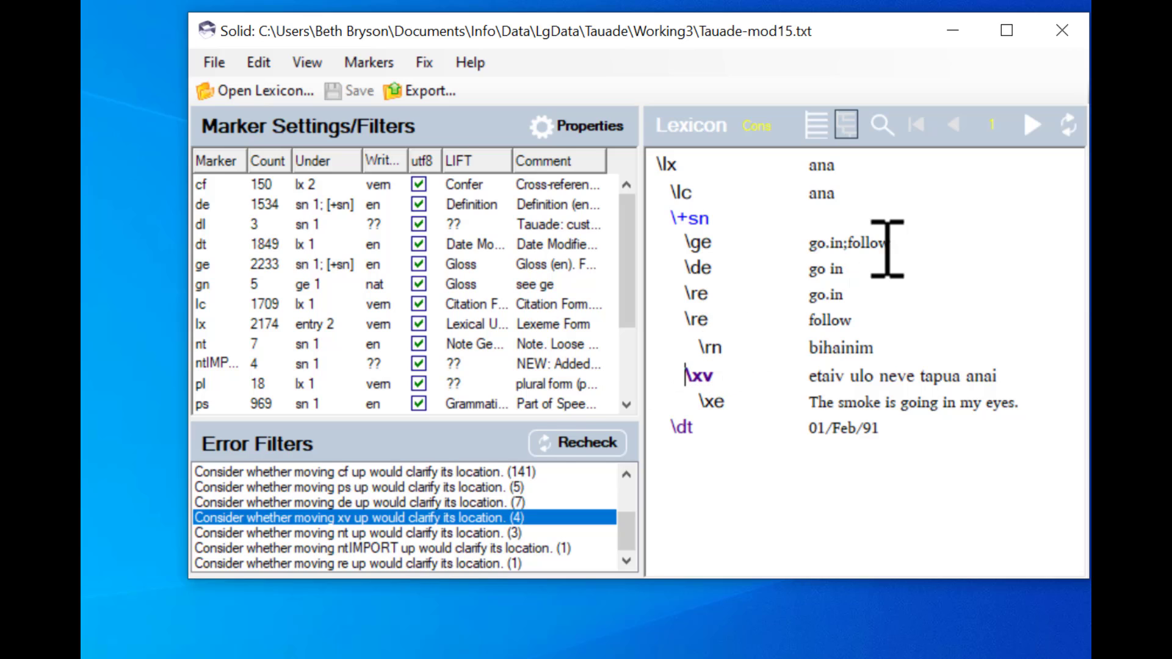
click(1028, 122)
click(1028, 122)
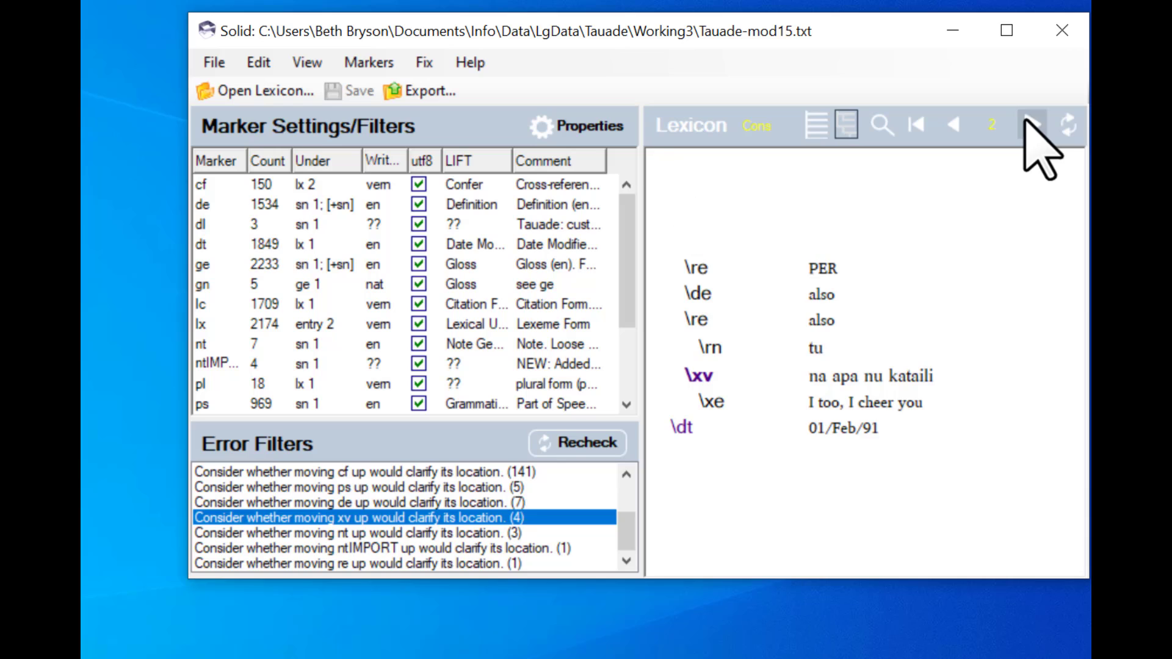
click(1028, 122)
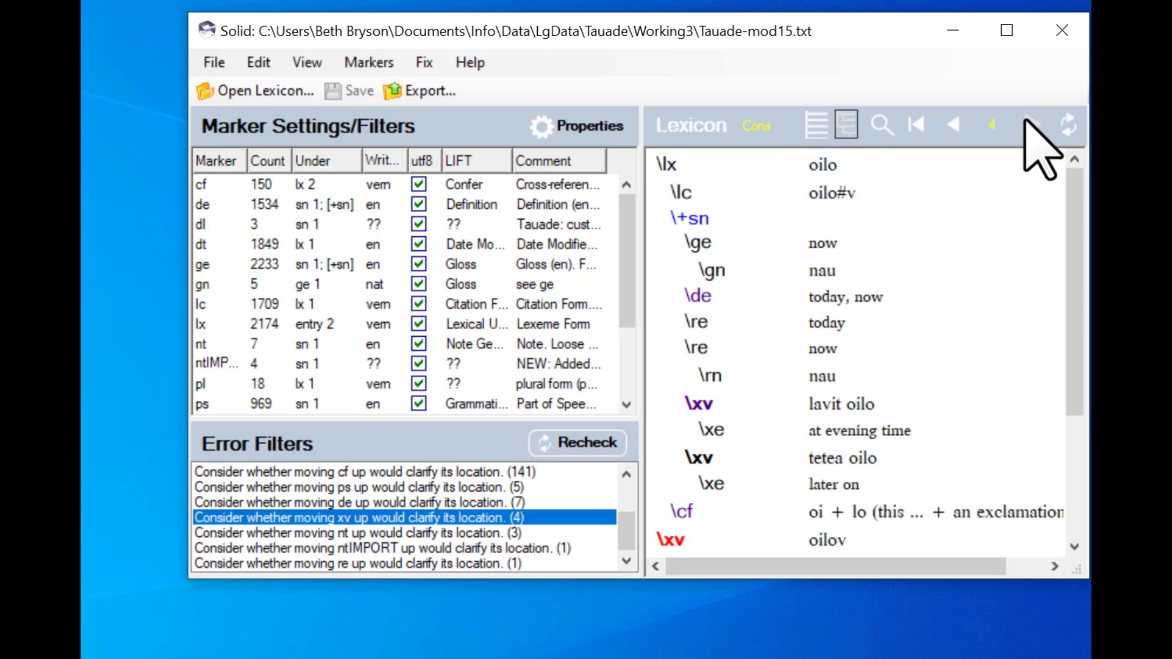
- Filter records by the suggestion to move de up and step through the flagged records
click(372, 504)
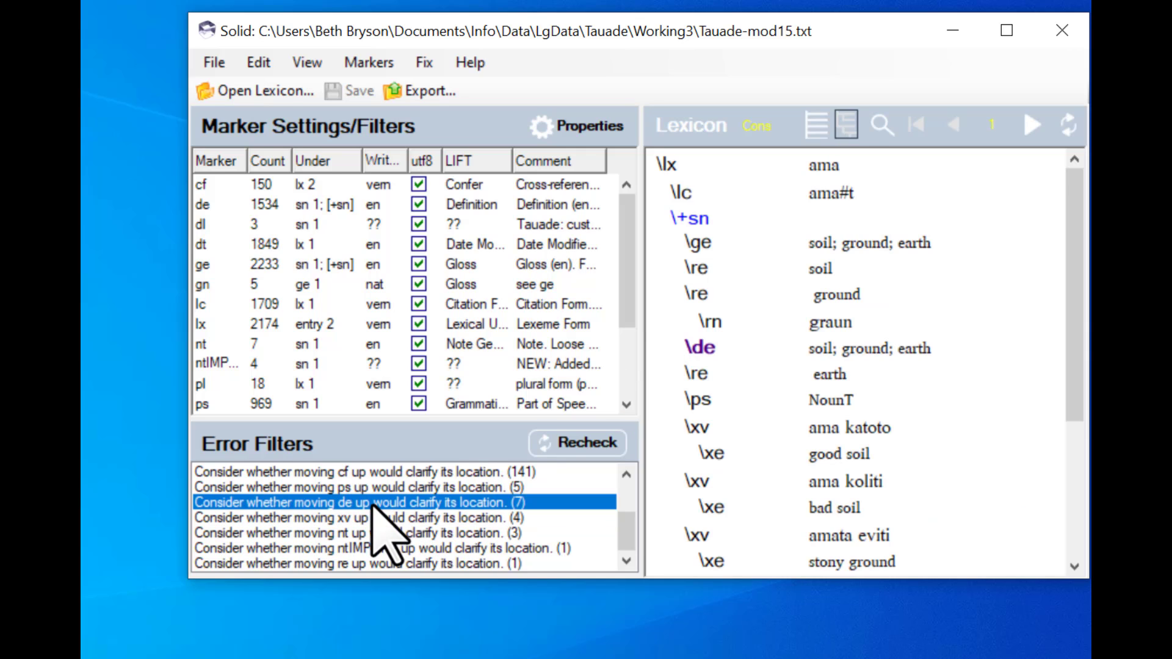
click(1029, 124)
click(1029, 124)
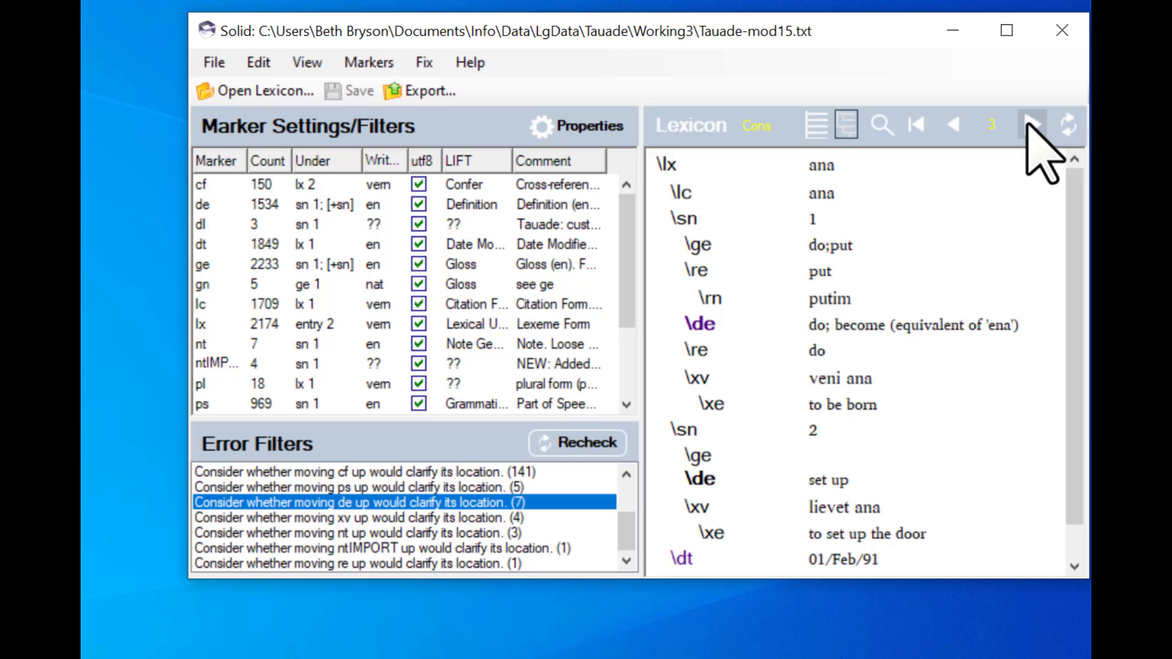
click(1029, 124)
click(1031, 124)
click(1030, 124)
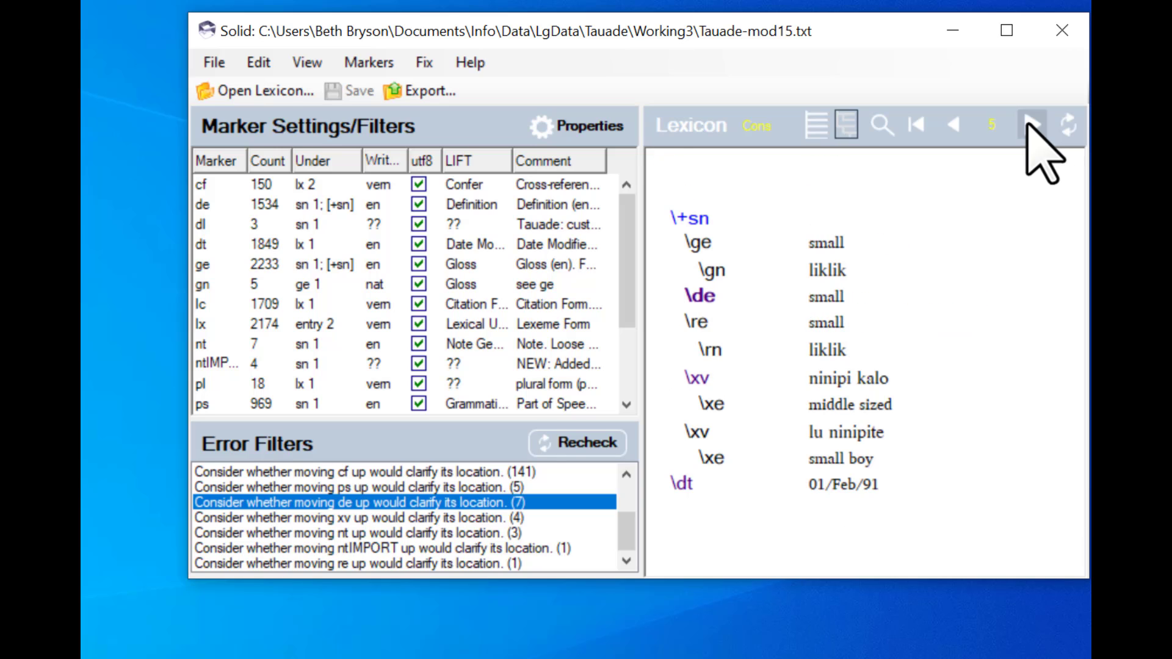
click(1031, 125)
click(1030, 125)
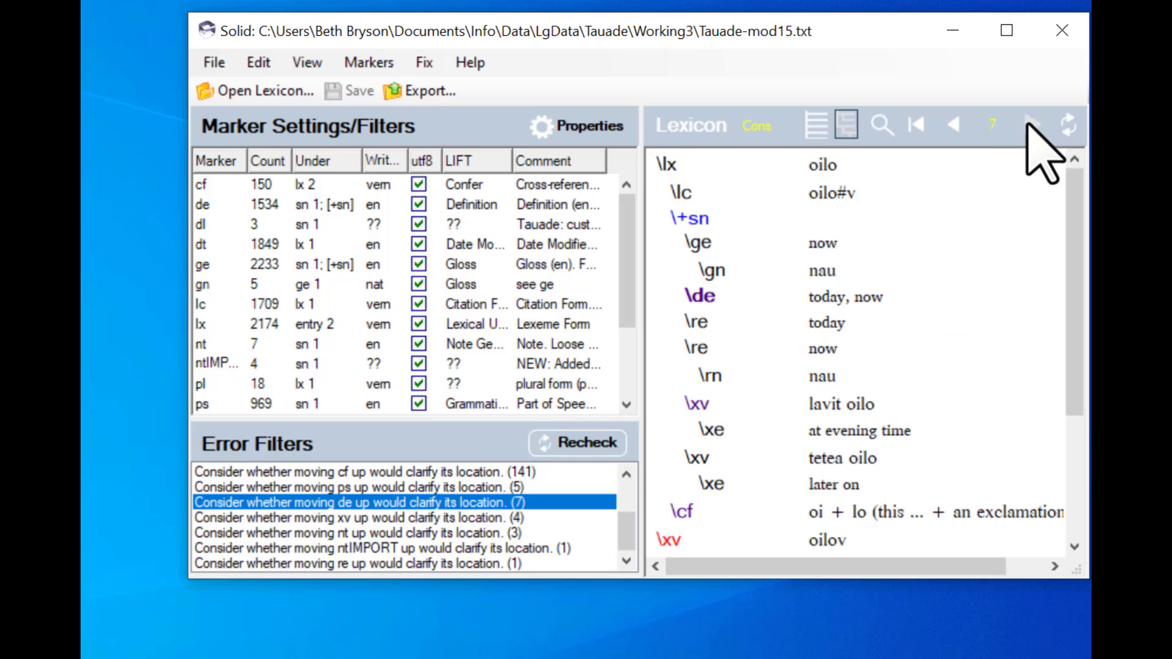
- Filter records by the suggestion to move ps up and step through the flagged records
click(376, 487)
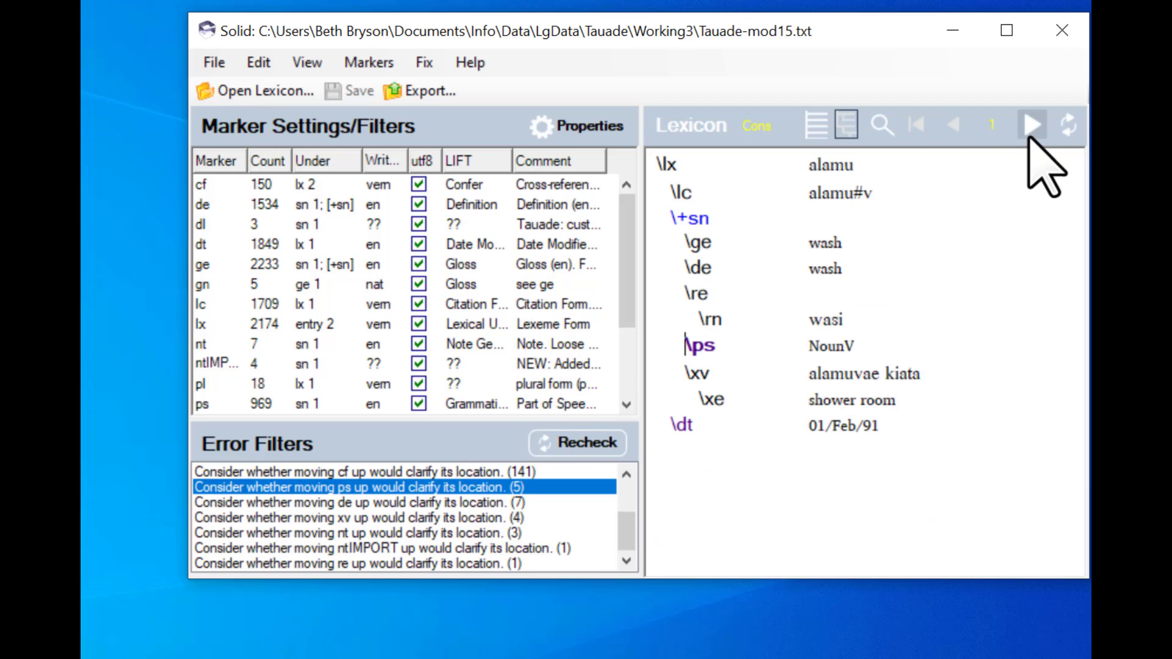
click(1032, 125)
click(1032, 126)
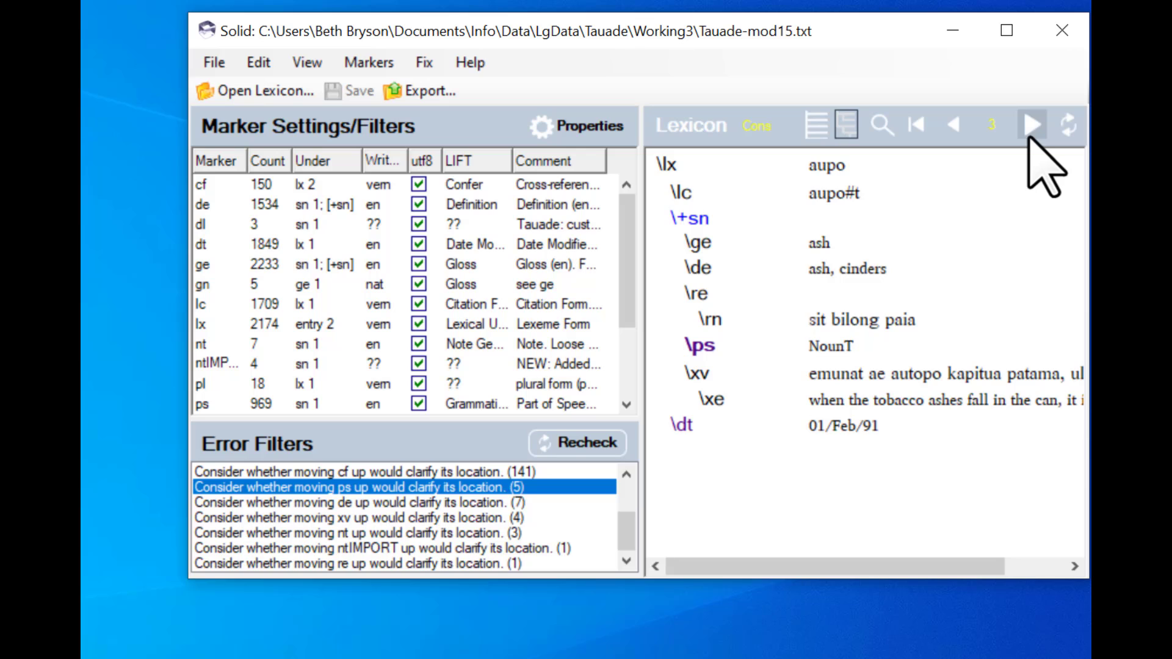
click(1031, 125)
click(1030, 125)
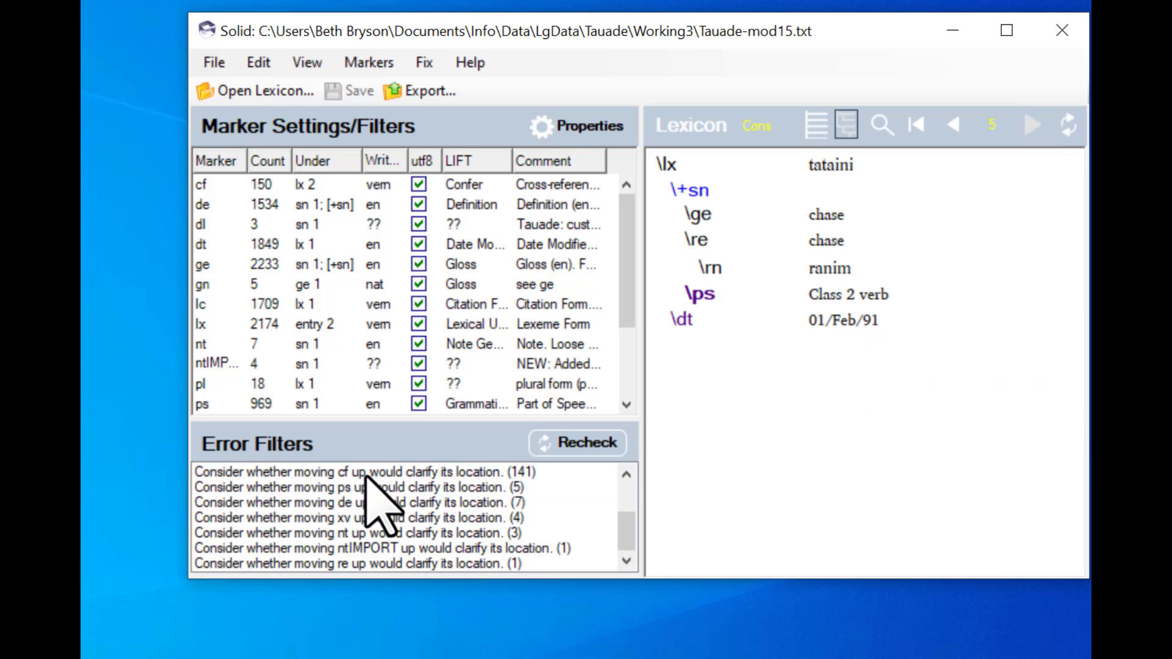
- Filter records by the suggestion to move cf up and step through the first dozen flagged records
click(366, 476)
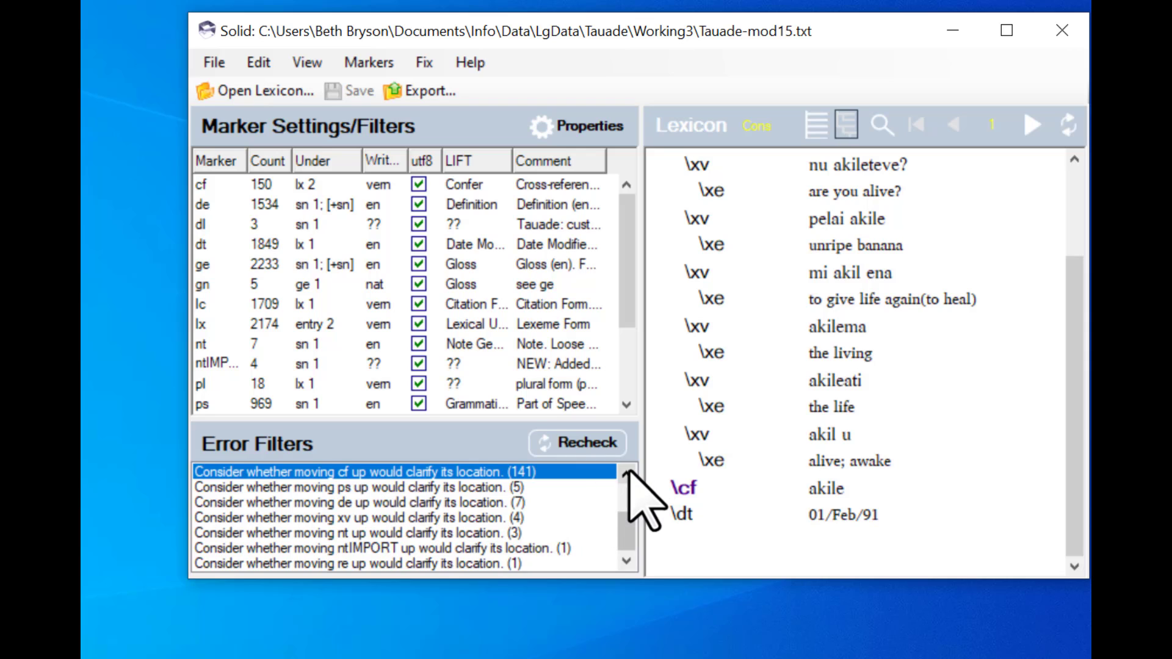
click(627, 473)
click(627, 473)
click(627, 473)
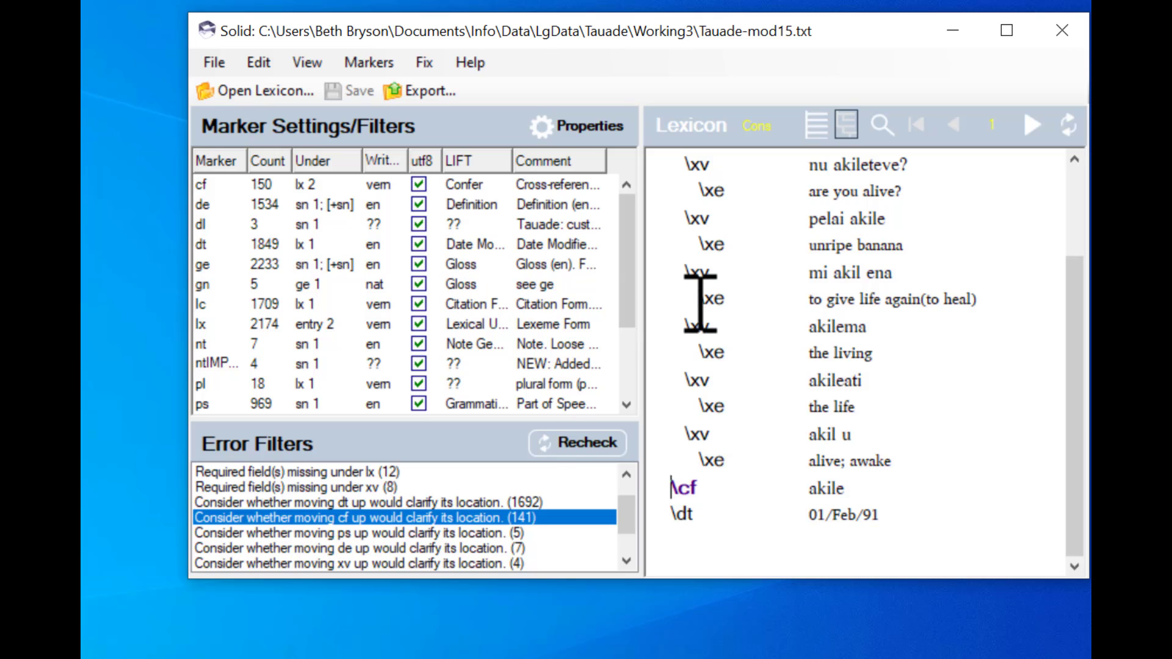
scroll(1078, 387, up, 1)
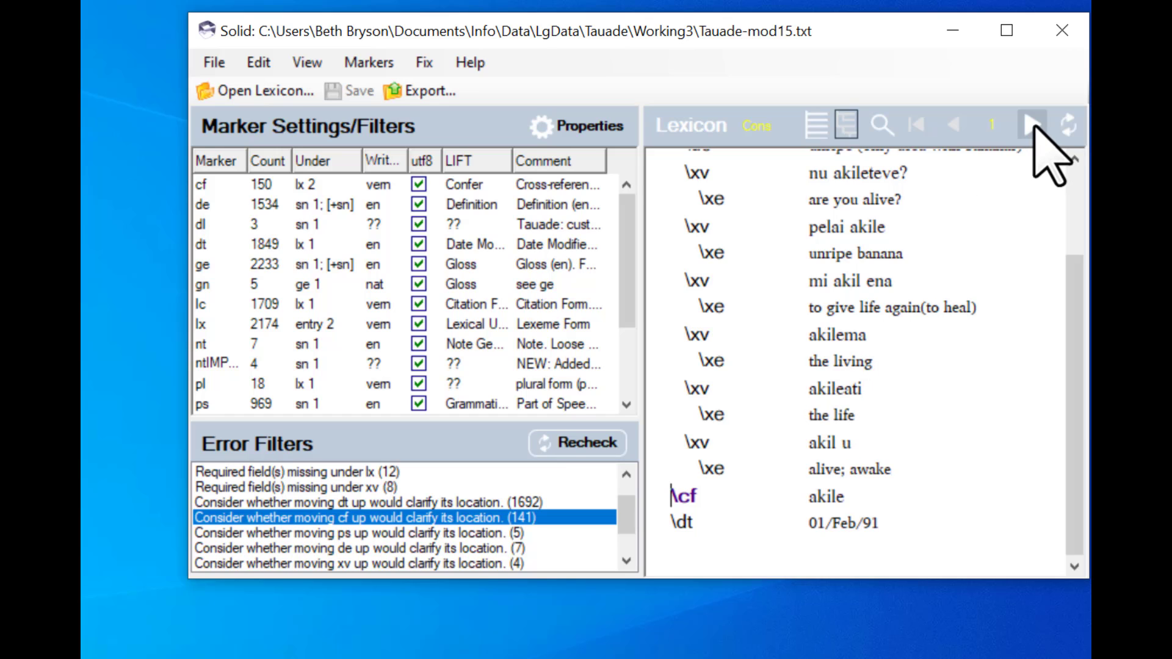
click(1034, 127)
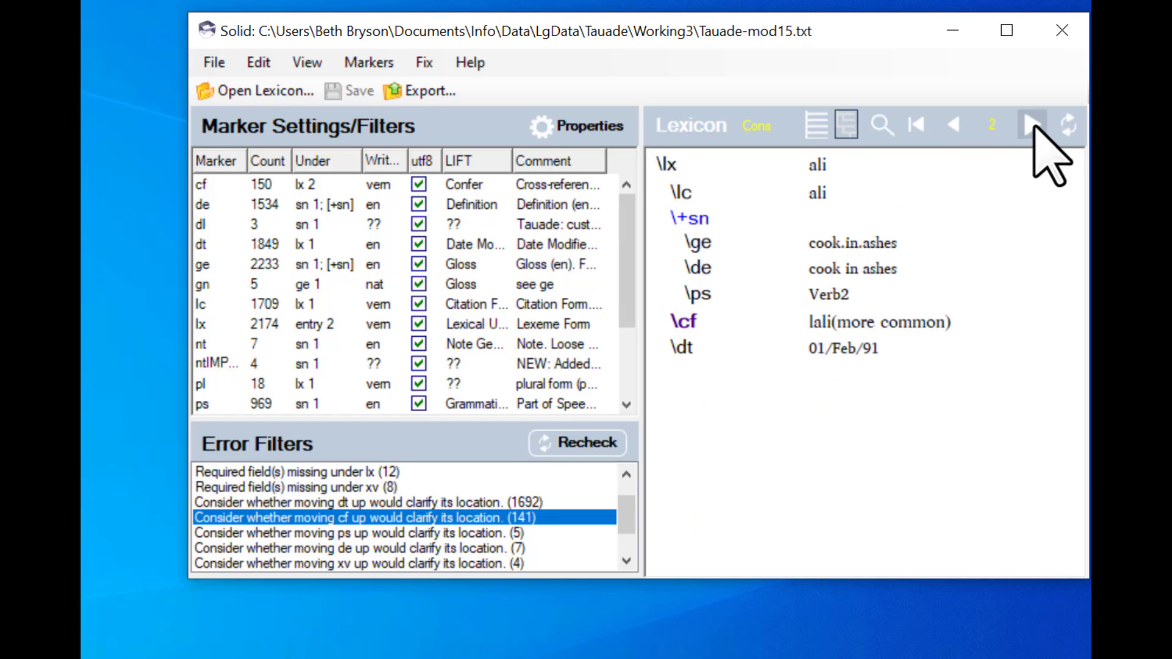
click(1034, 127)
click(1034, 127)
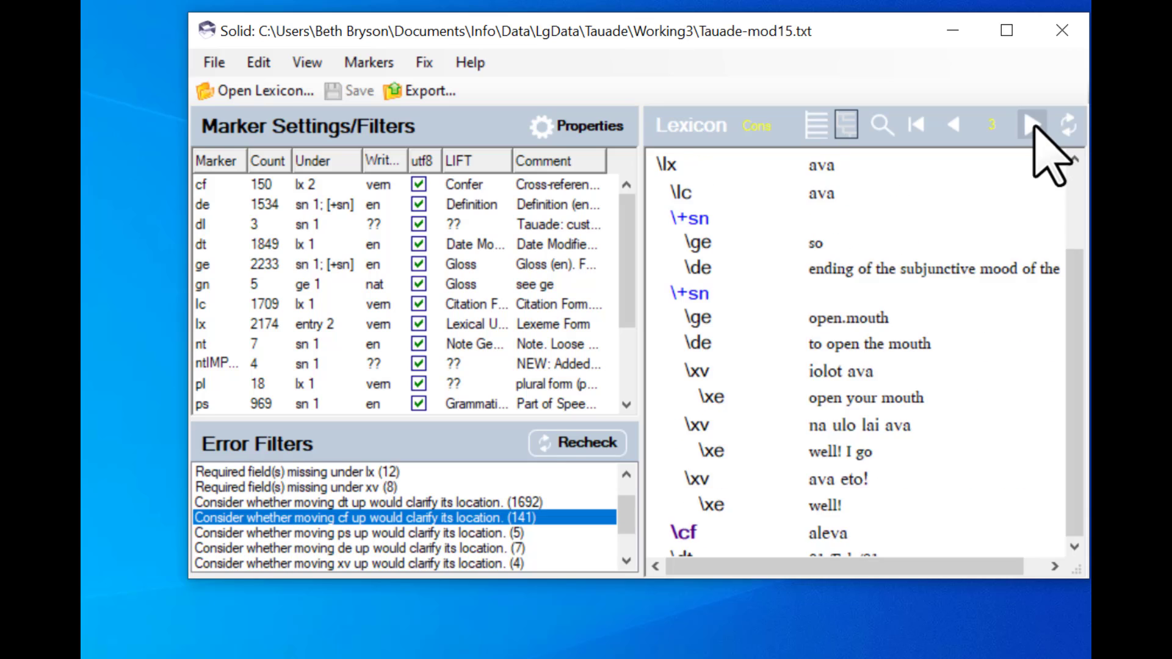
click(1033, 127)
click(1034, 127)
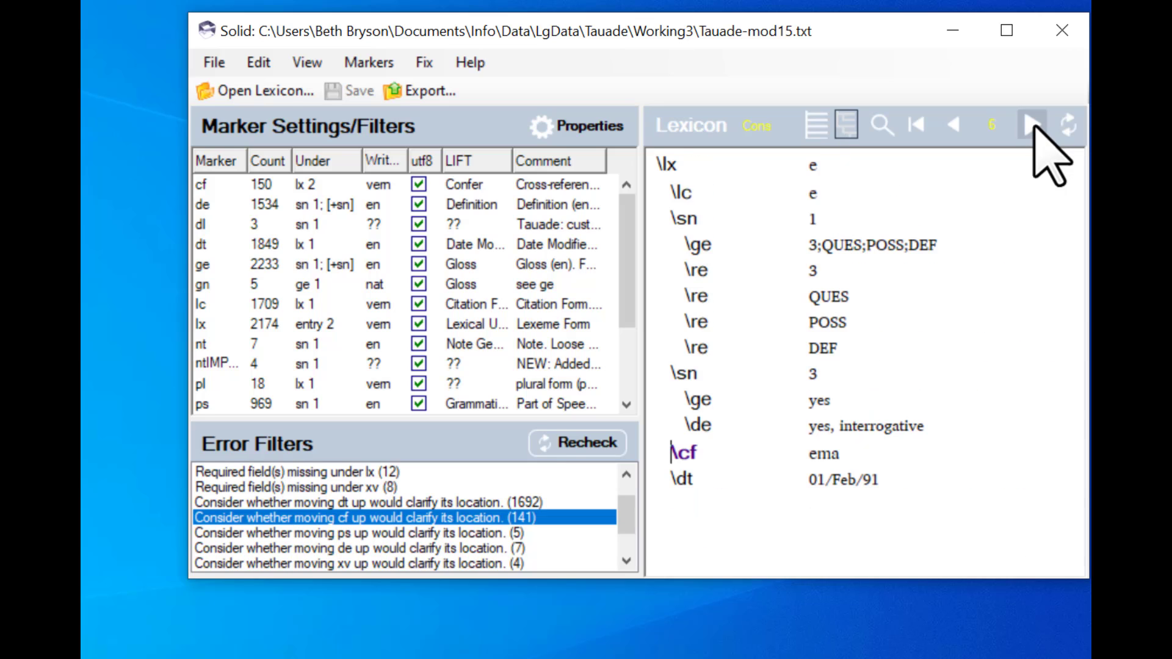
click(1034, 127)
click(1034, 127)
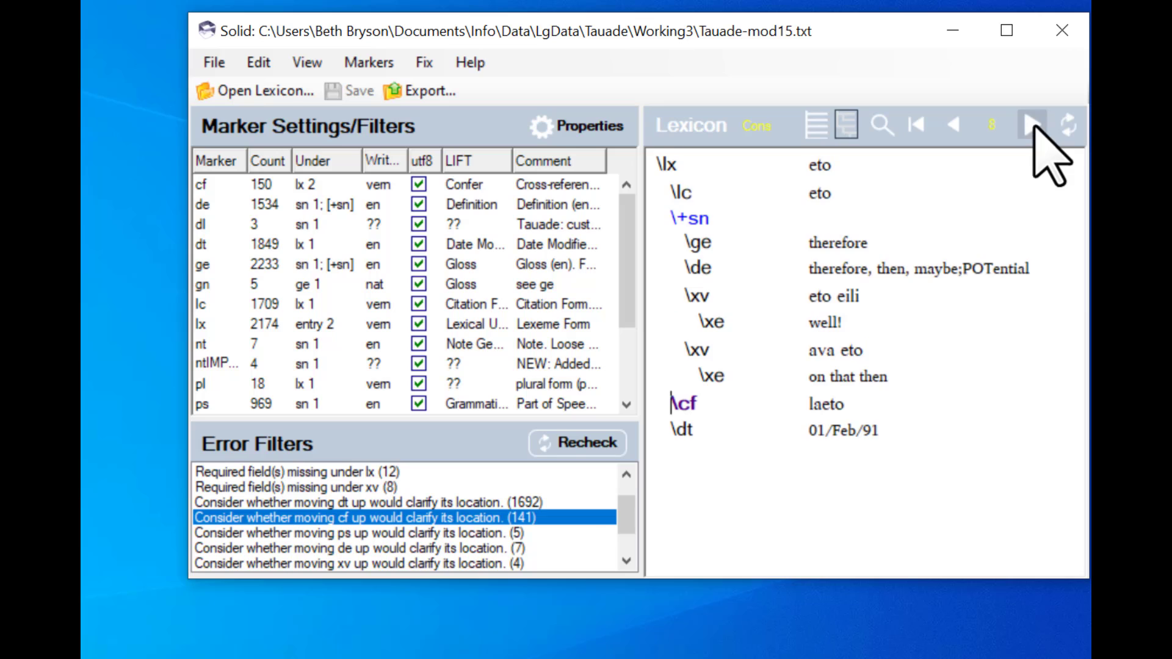
click(1033, 127)
click(1034, 127)
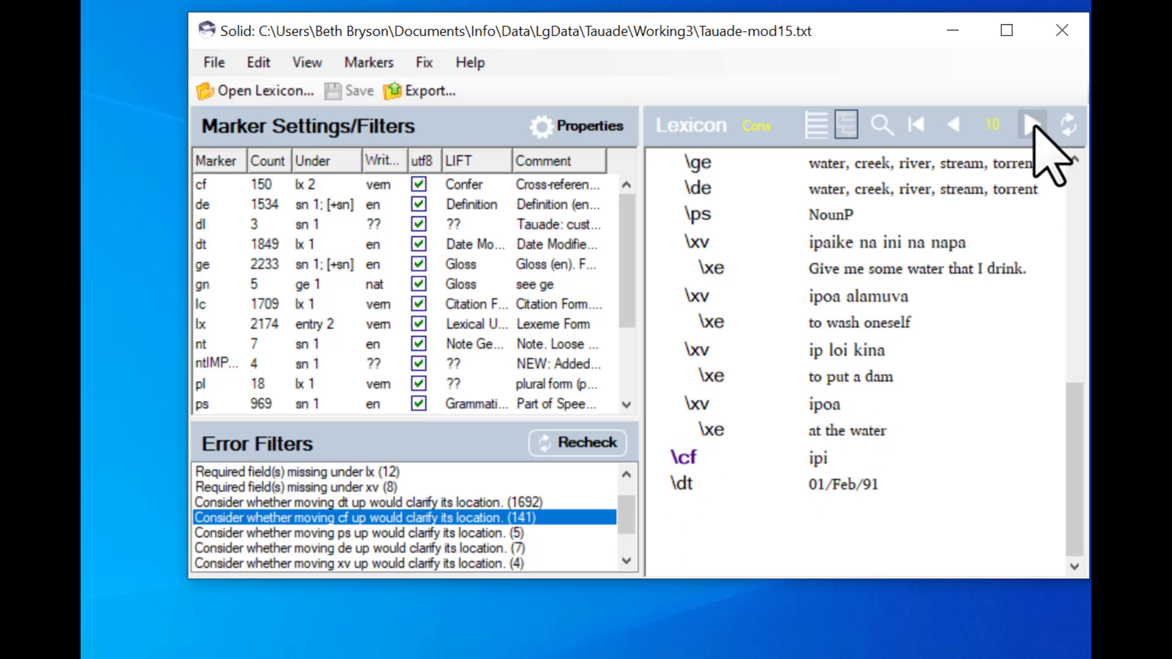
click(1034, 127)
click(1034, 127)
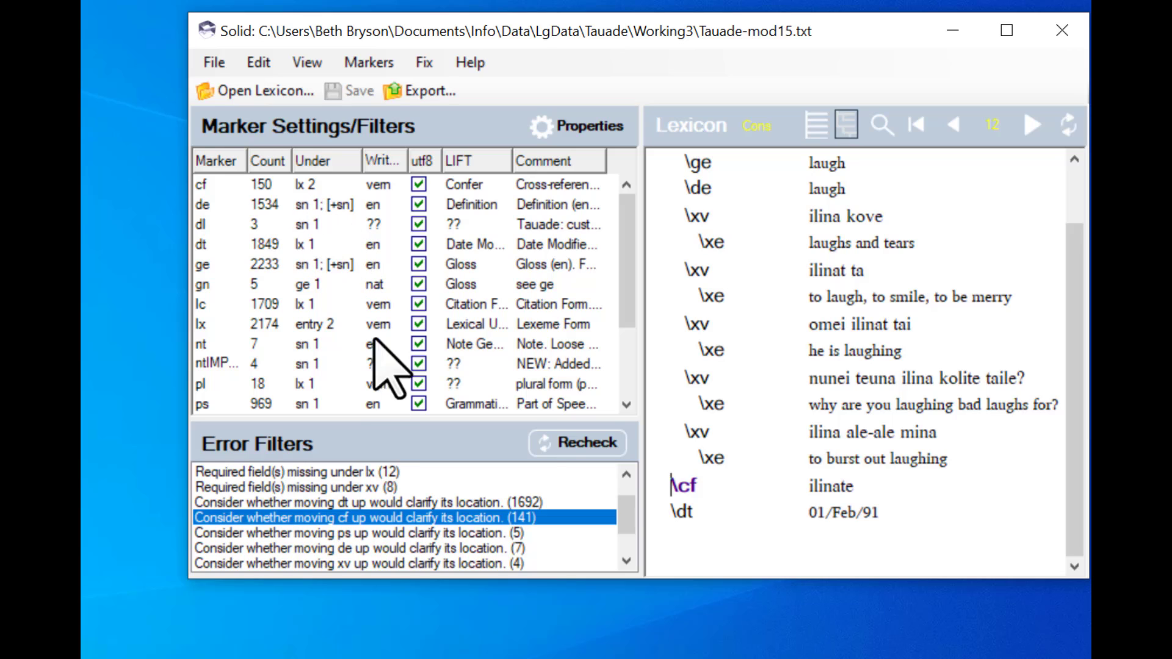
- Filter by the move-dt-up suggestion, then switch to records where marker xv could not be placed in structure
click(293, 503)
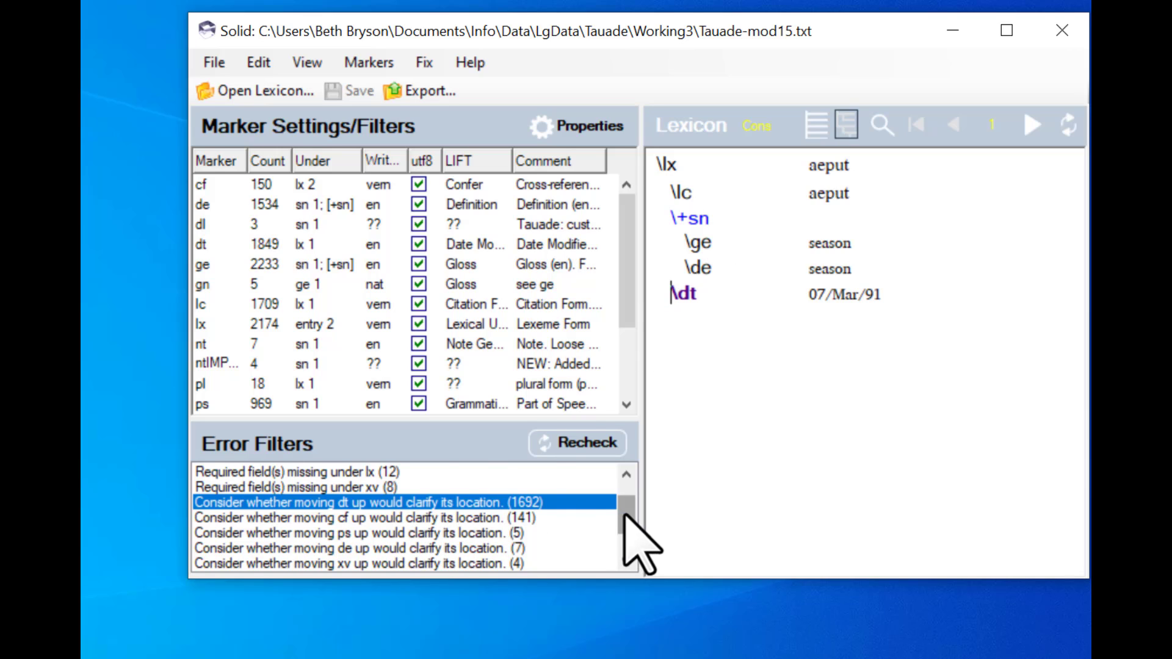
drag(625, 514, 635, 476)
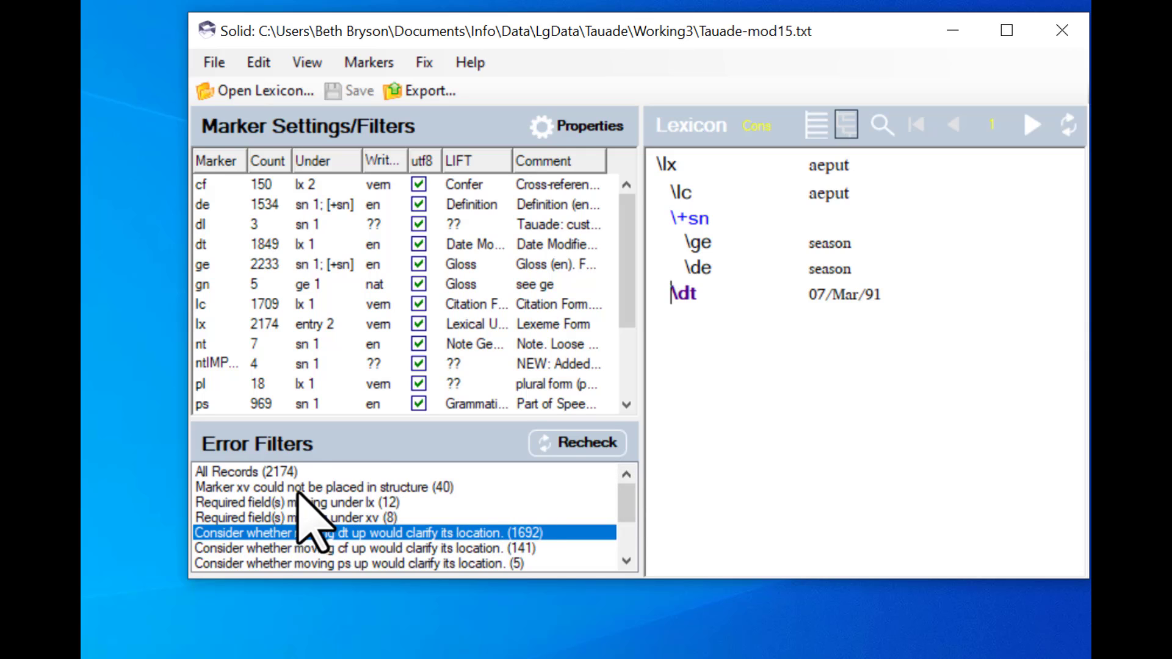
click(279, 488)
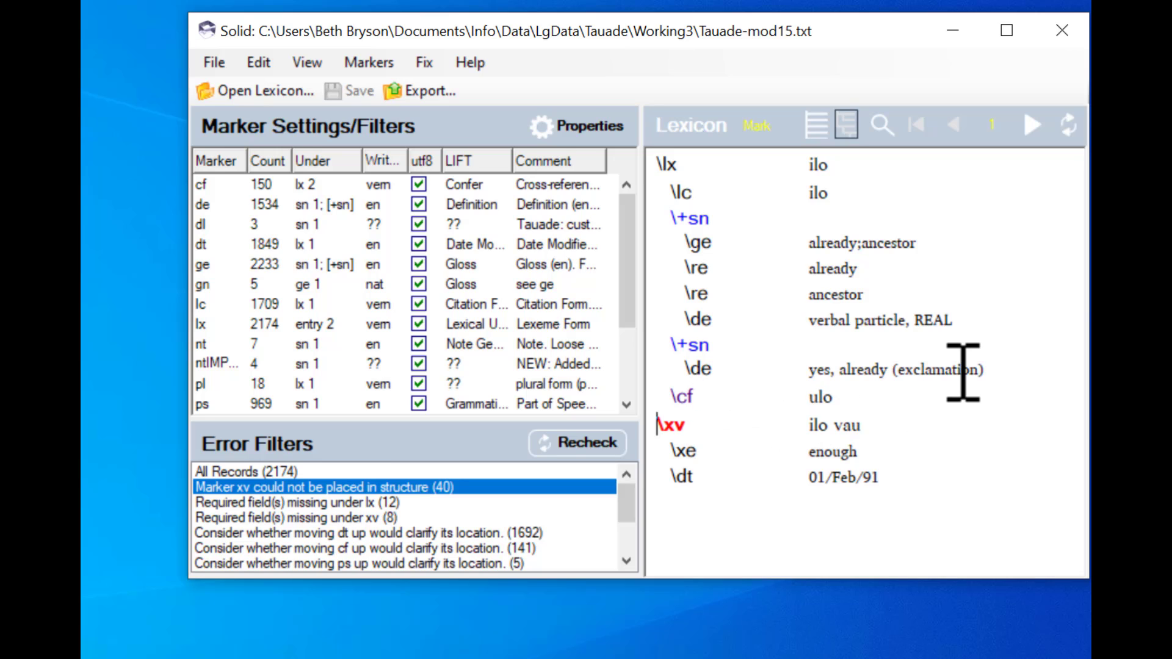
- In the ilo record, move the cf field below the xv example and its xe line, then save the lexicon
click(1005, 372)
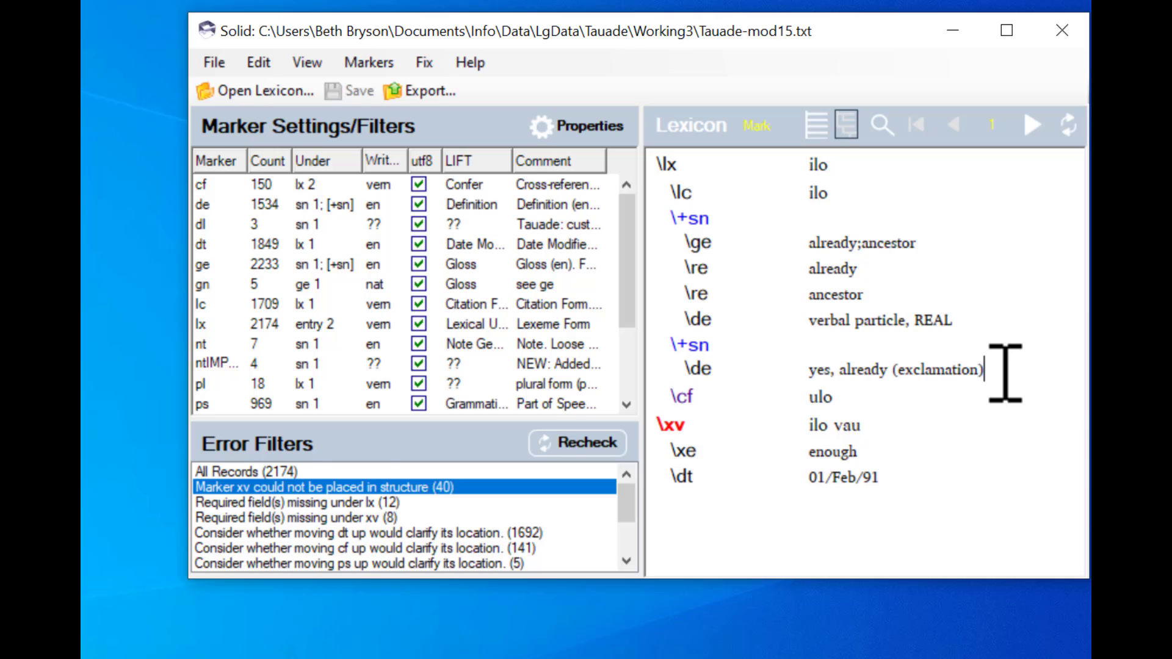
key(Right)
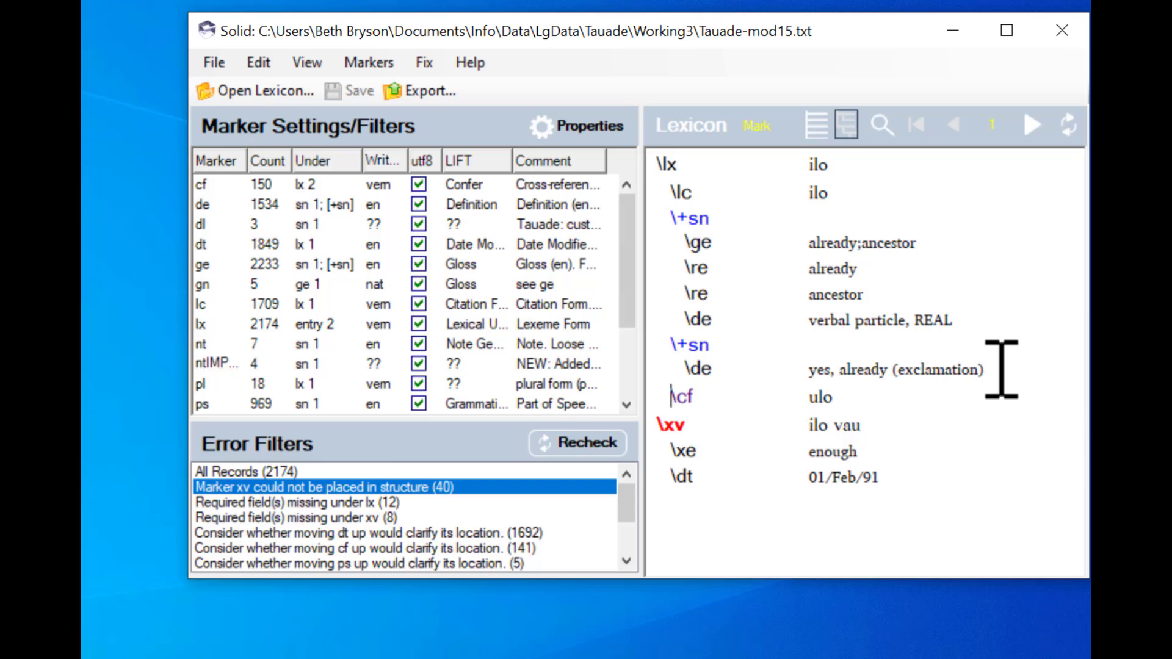
key(shift+End)
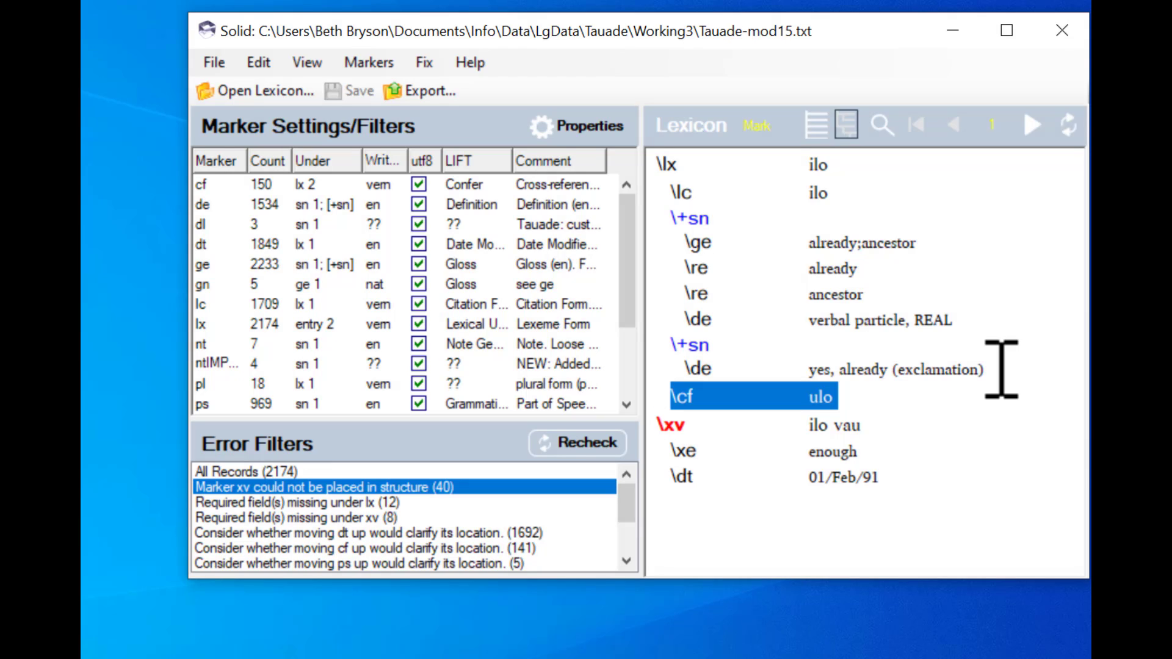
key(Delete)
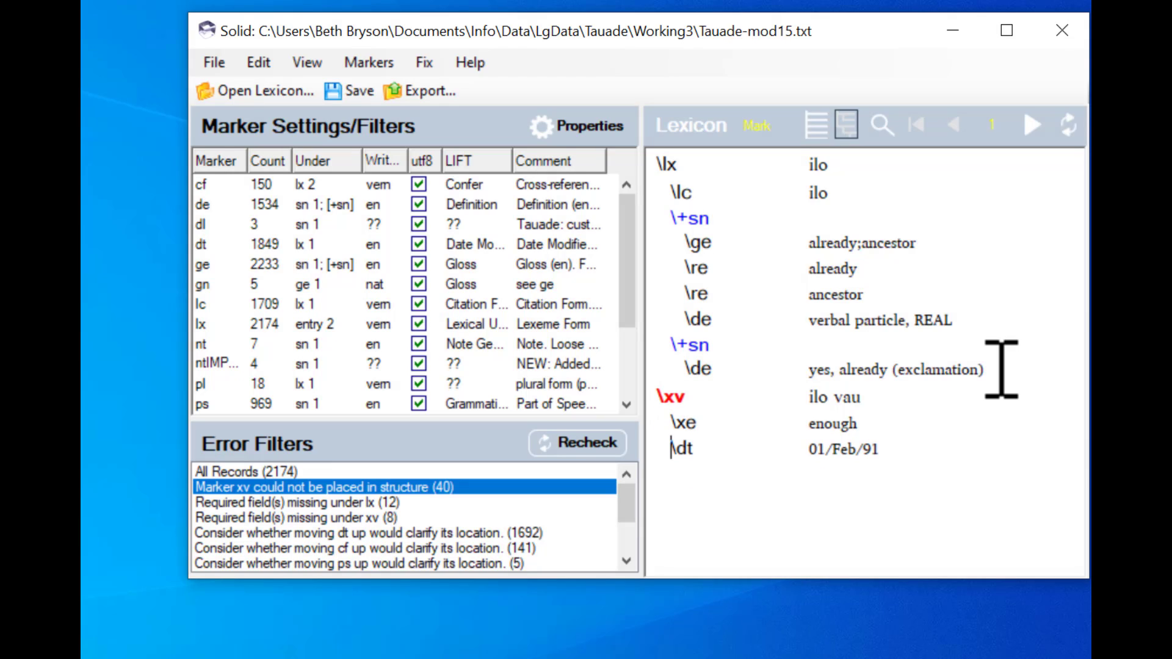
key(ctrl+z)
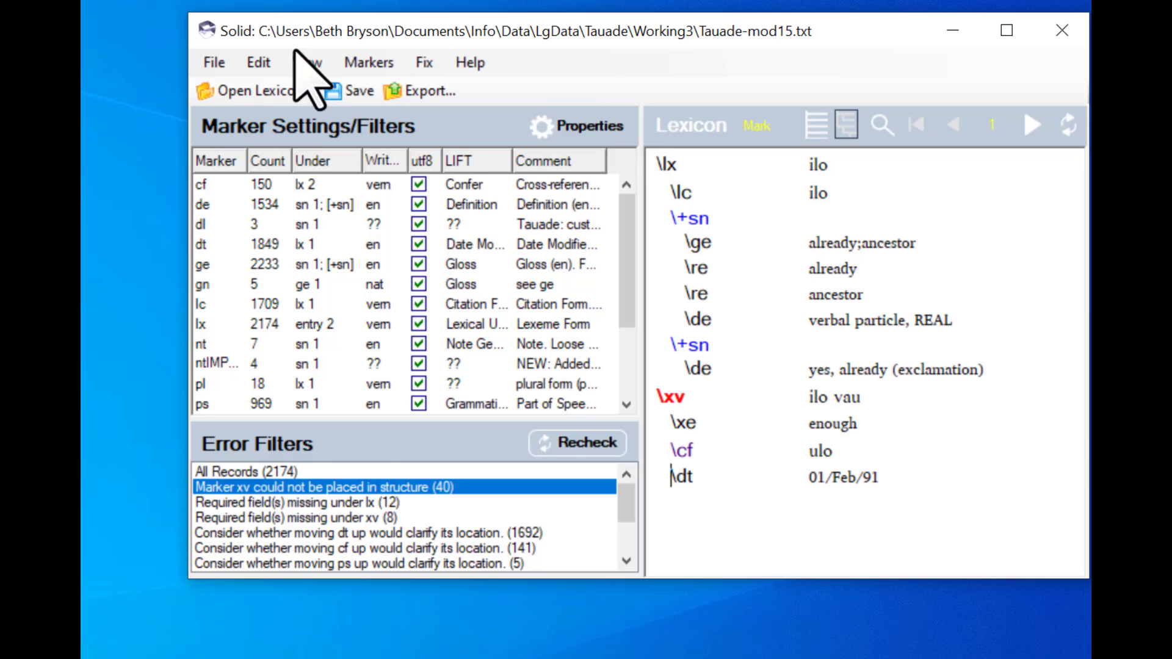
click(344, 93)
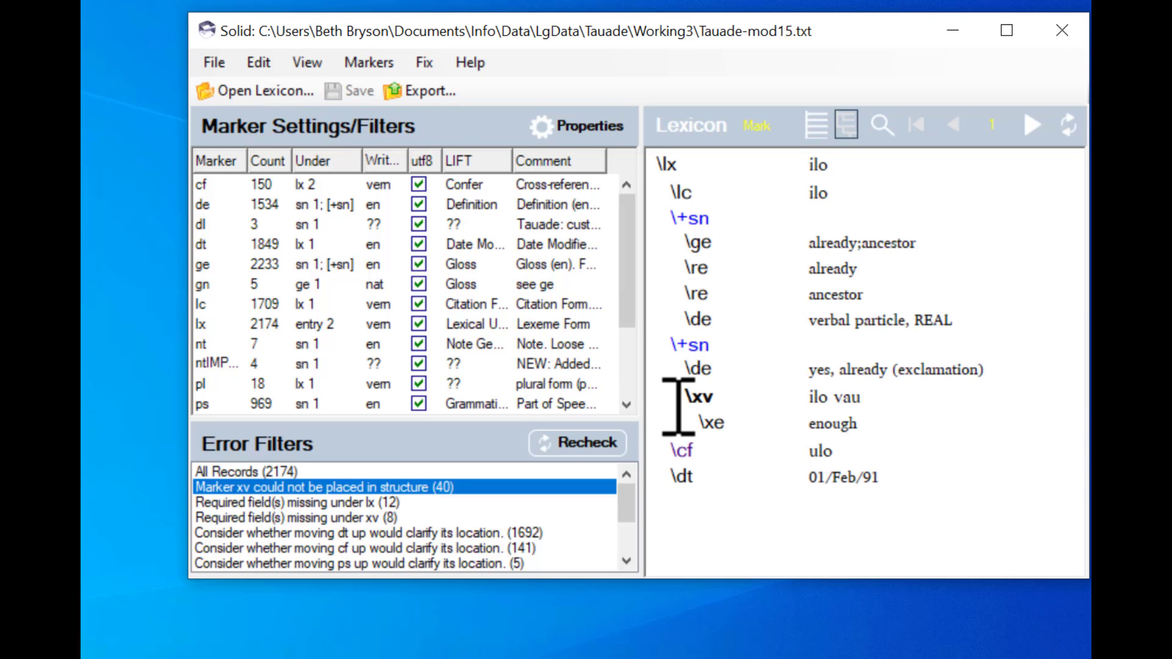
- Go to the next flagged record, kapuli, move its cf field below both xv examples, and save
click(1032, 125)
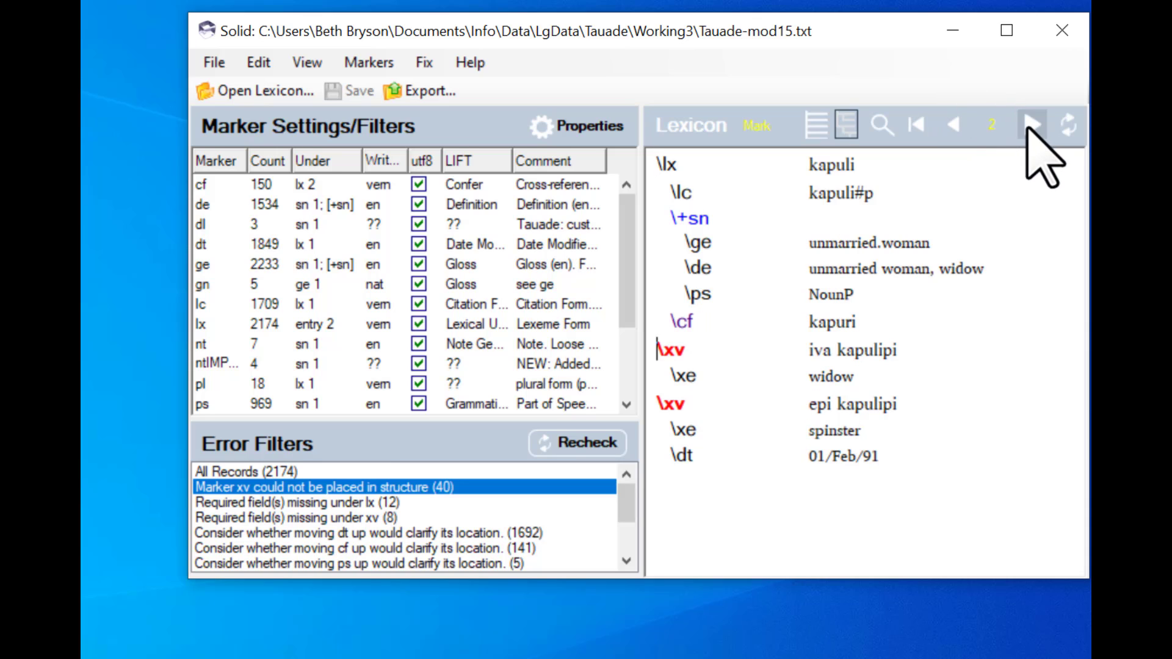
click(871, 295)
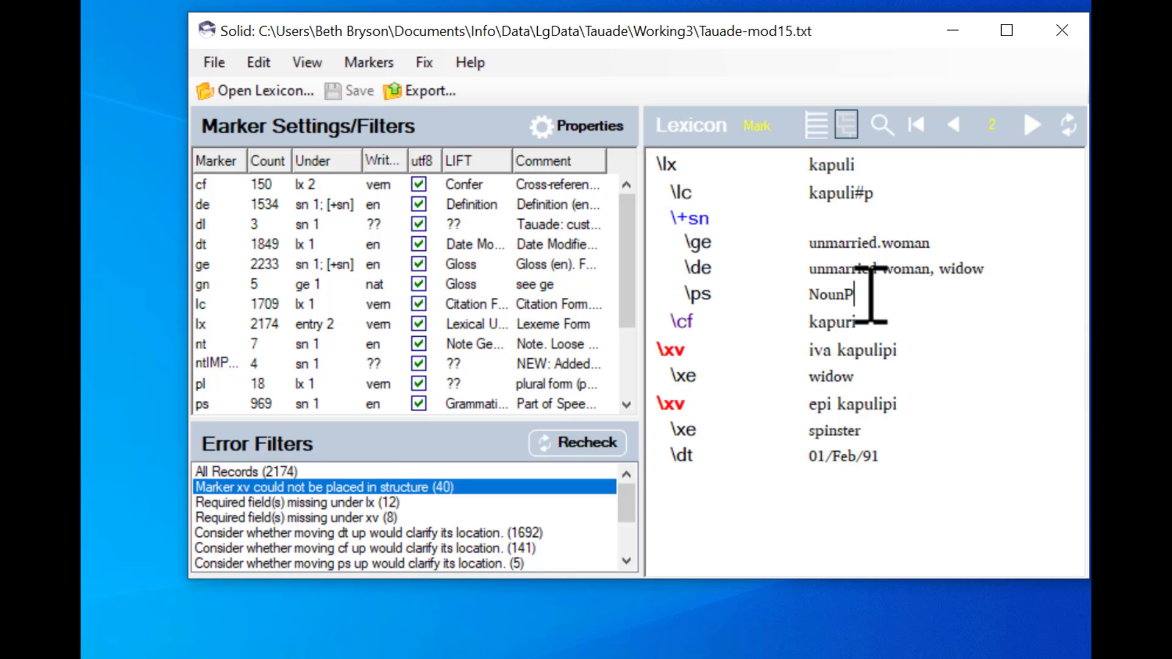
key(shift+Down)
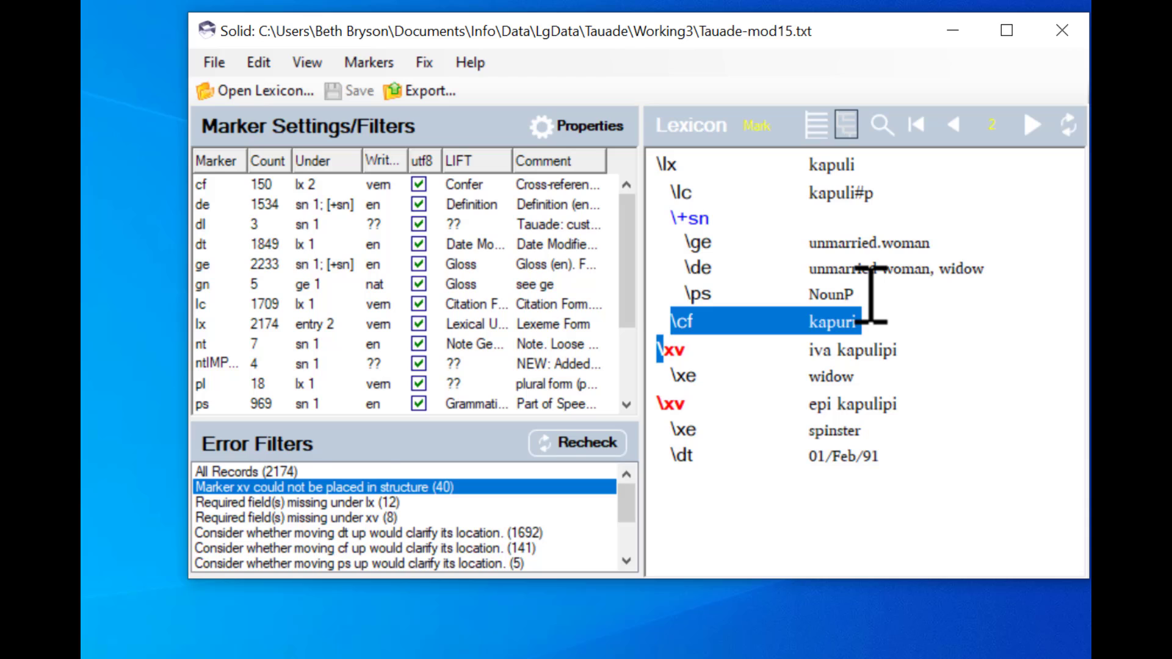
key(Delete)
key(Down)
key(Down)
key(Down)
key(Down)
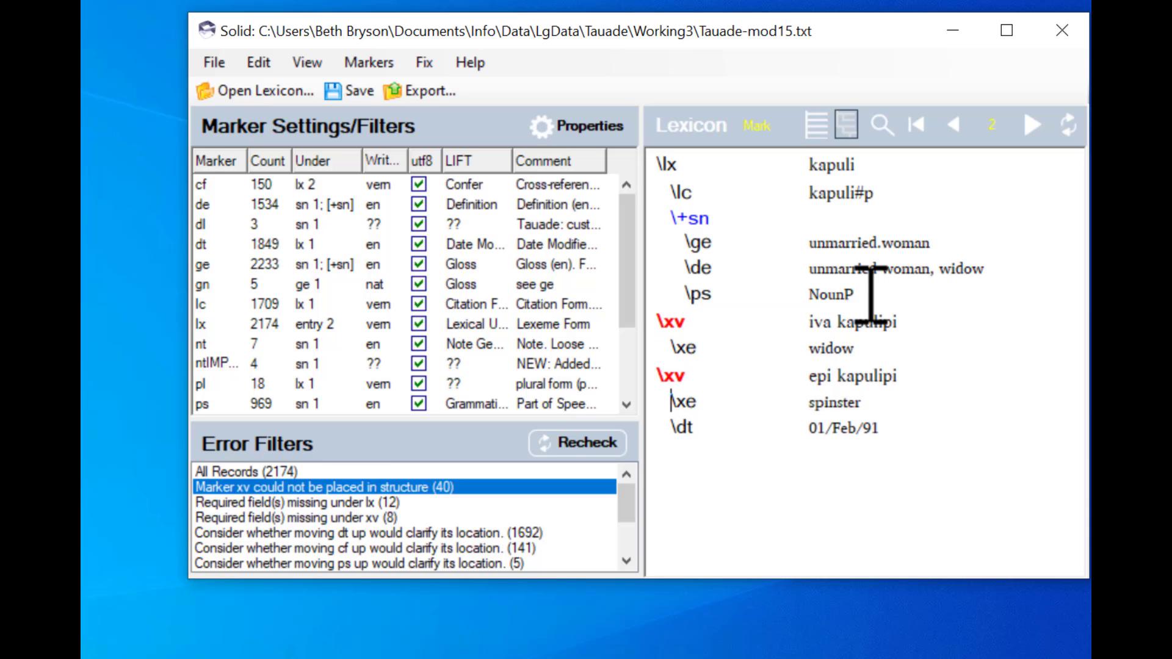
key(ctrl+z)
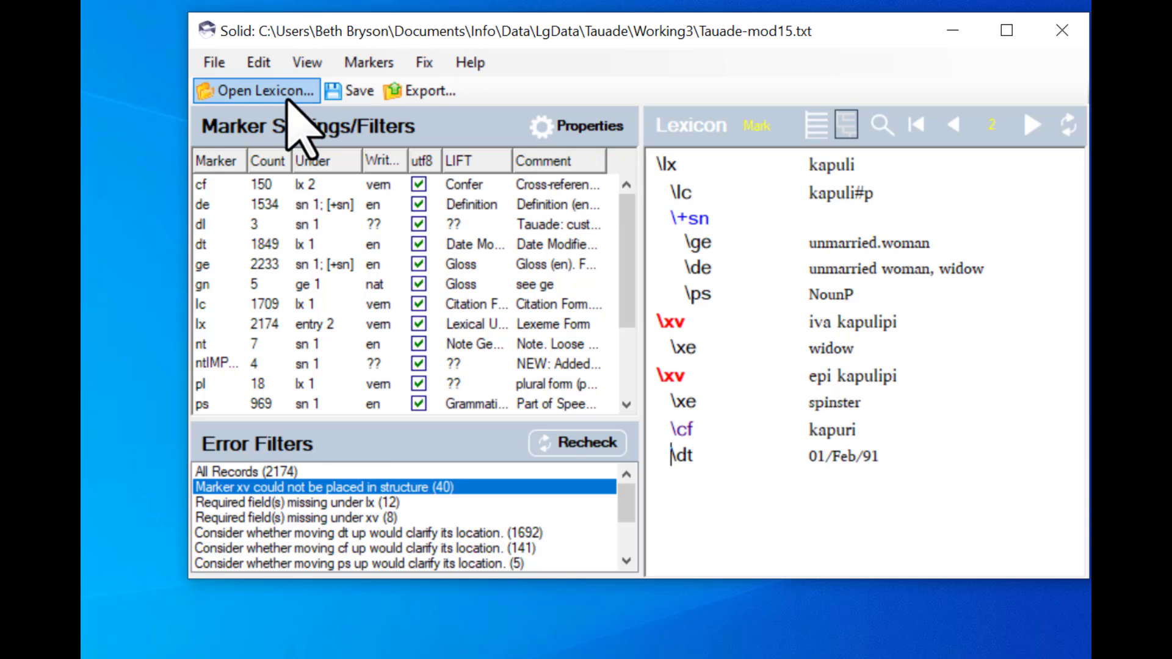
click(346, 98)
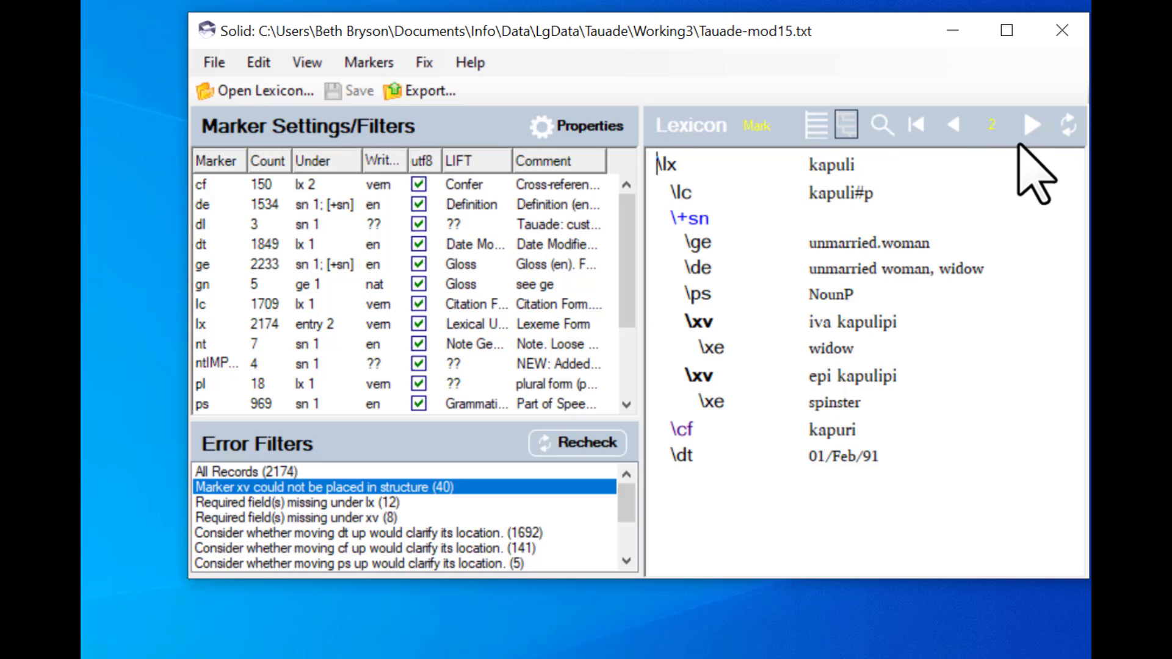
- In the next record, kavikavi, insert empty \sn and \ge fields above the xv example, then save
click(1037, 130)
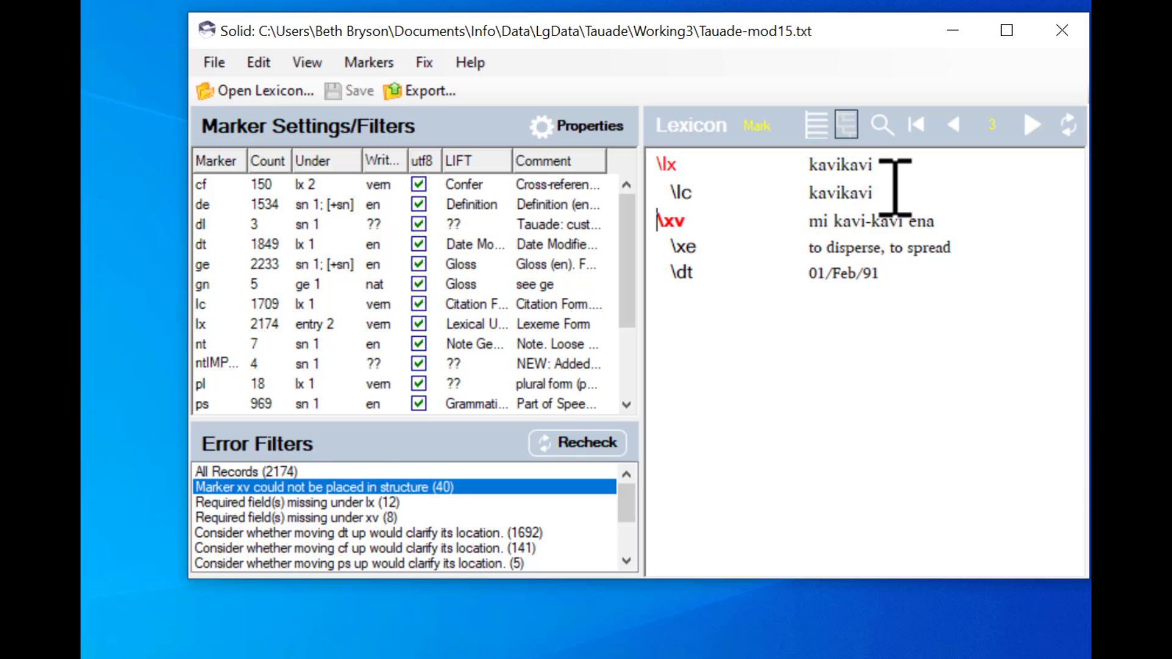
key(Return)
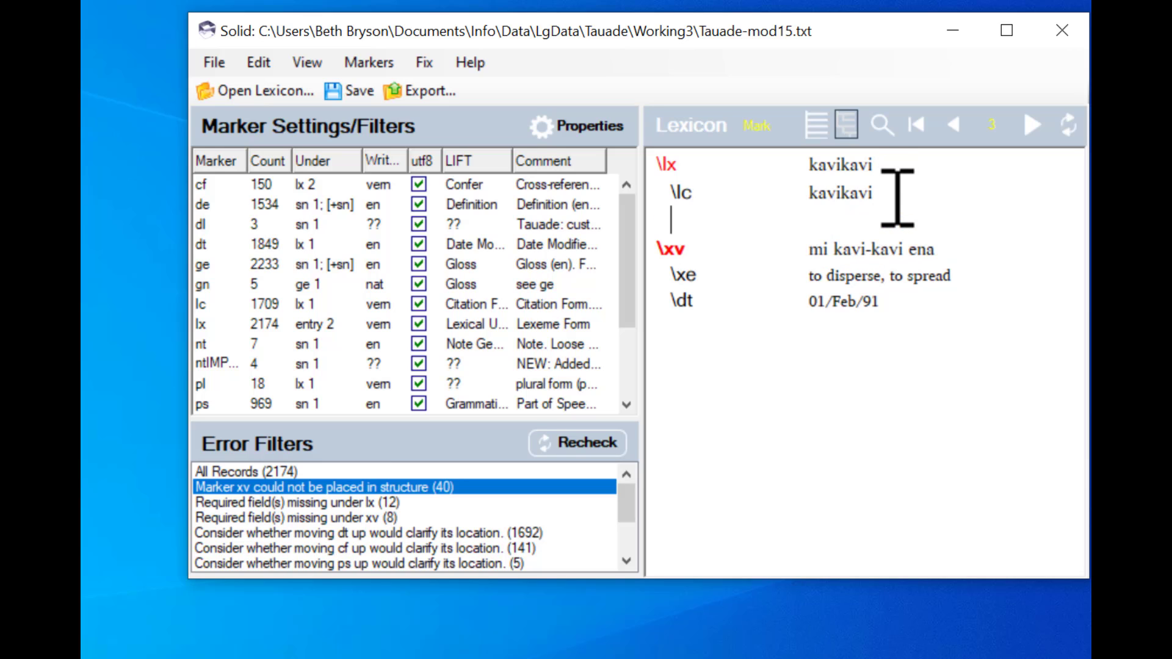
text(\sn)
key(Return)
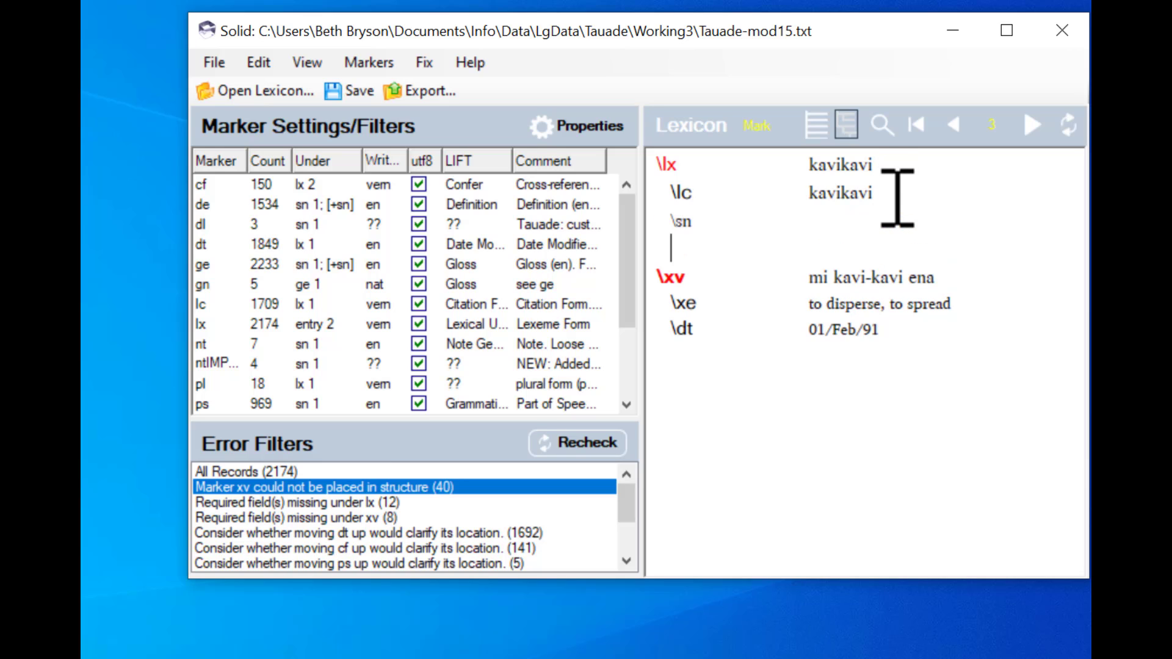
text(\ge)
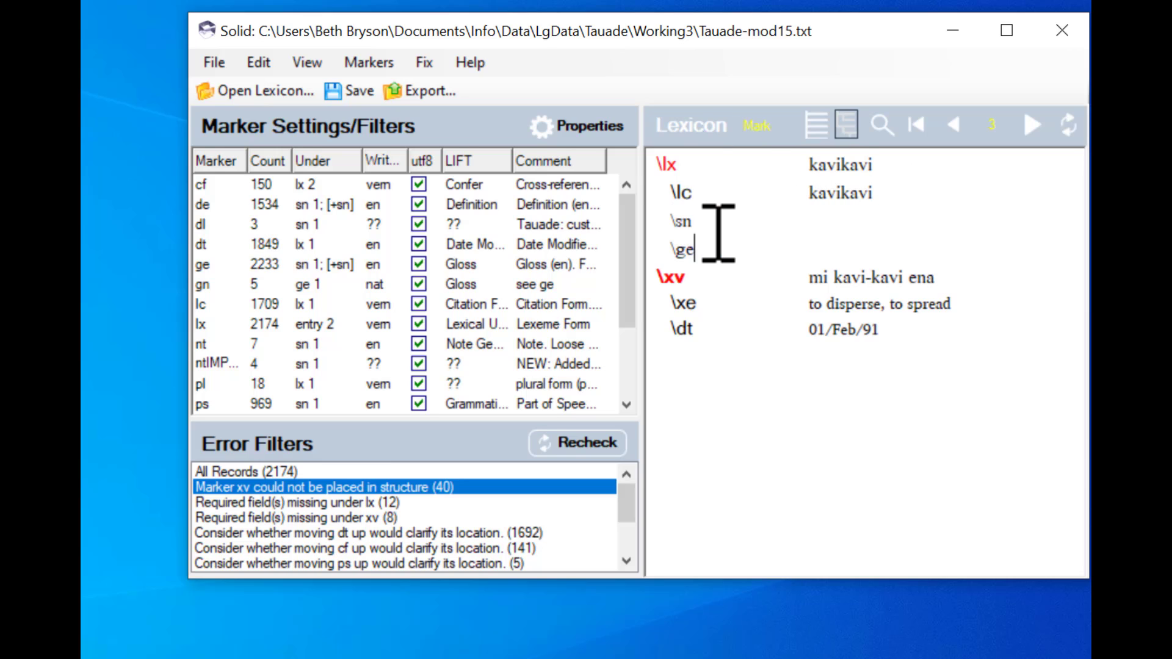
click(345, 91)
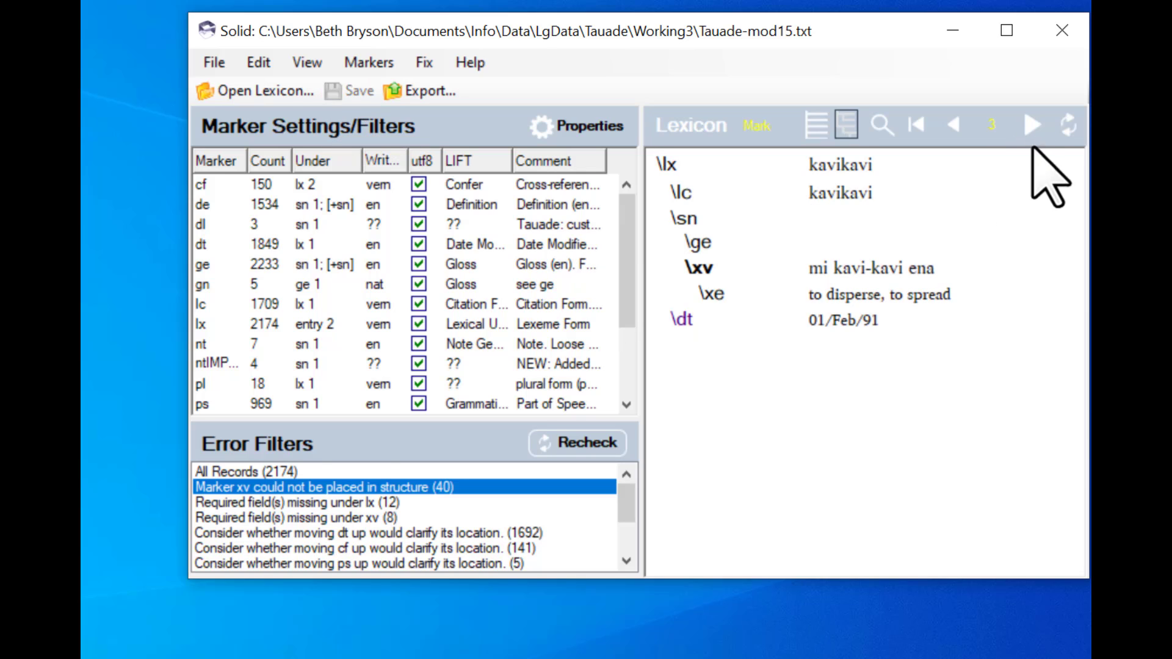
click(1032, 127)
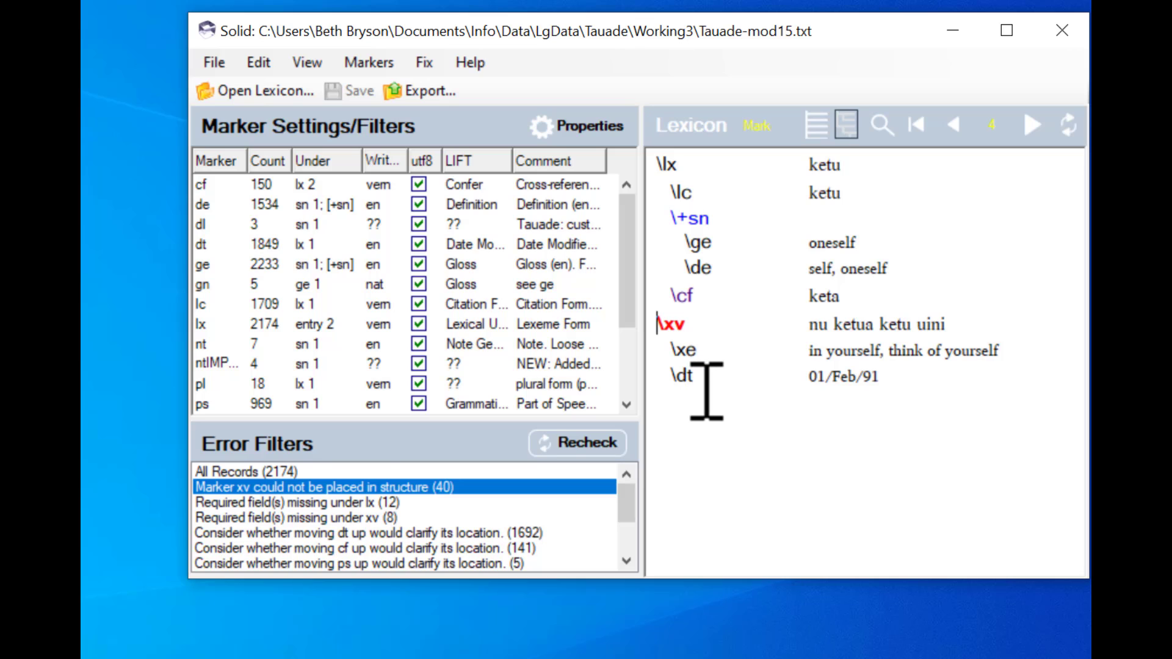
click(426, 67)
click(482, 116)
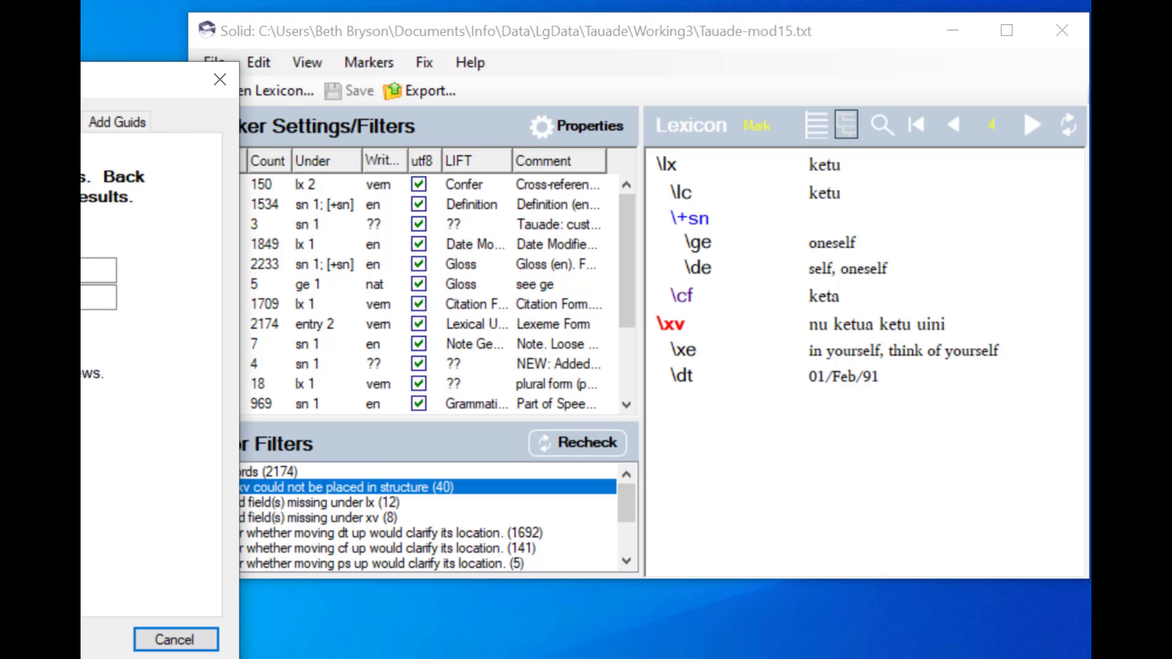
drag(153, 79, 387, 78)
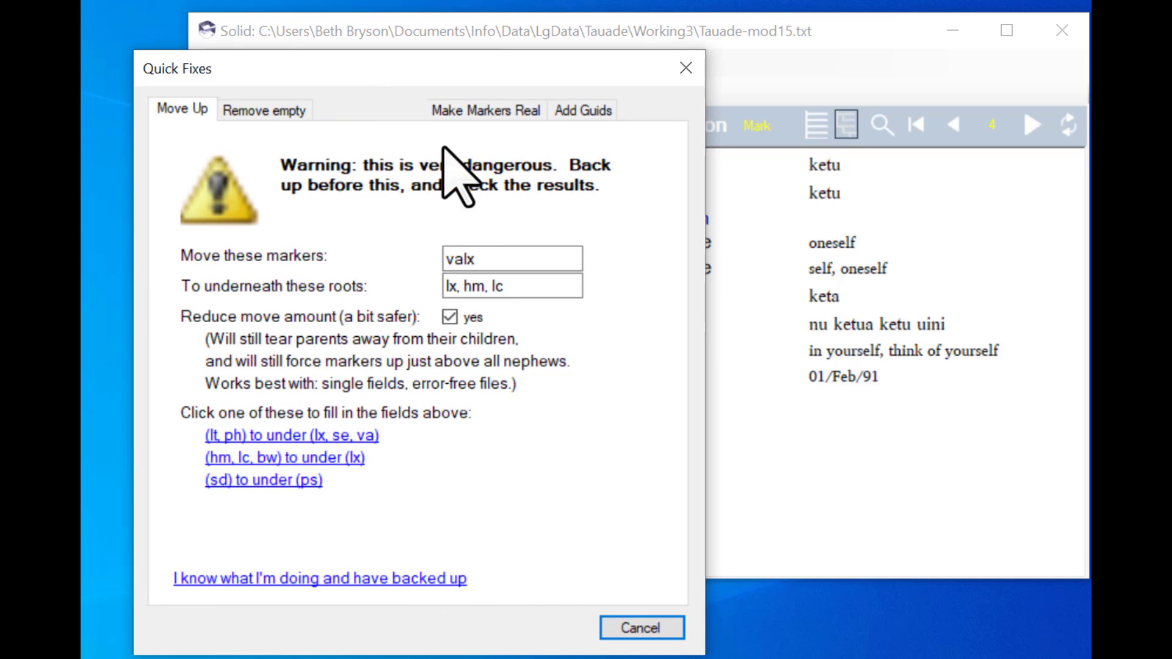
key(Tab)
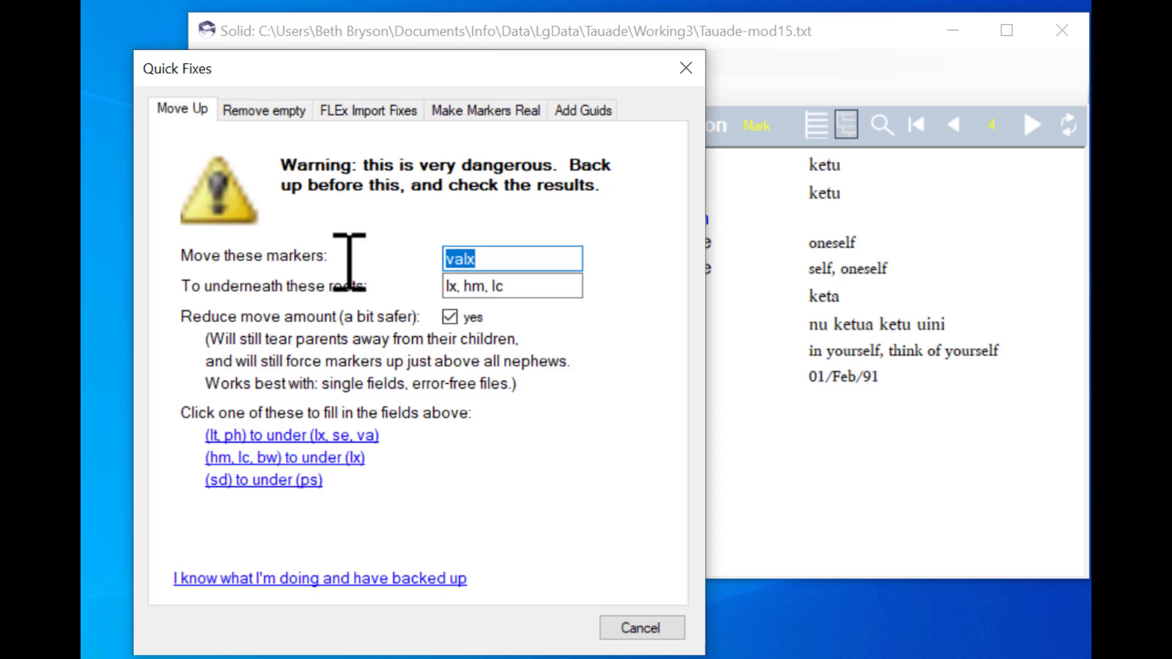
text(cf)
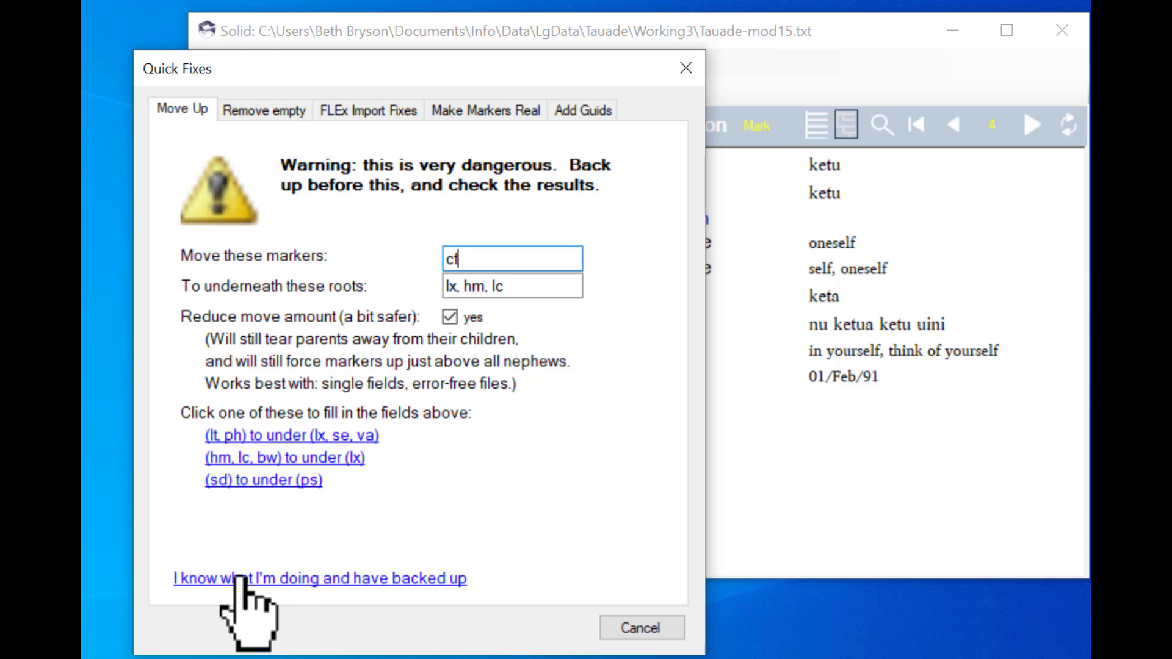
click(654, 629)
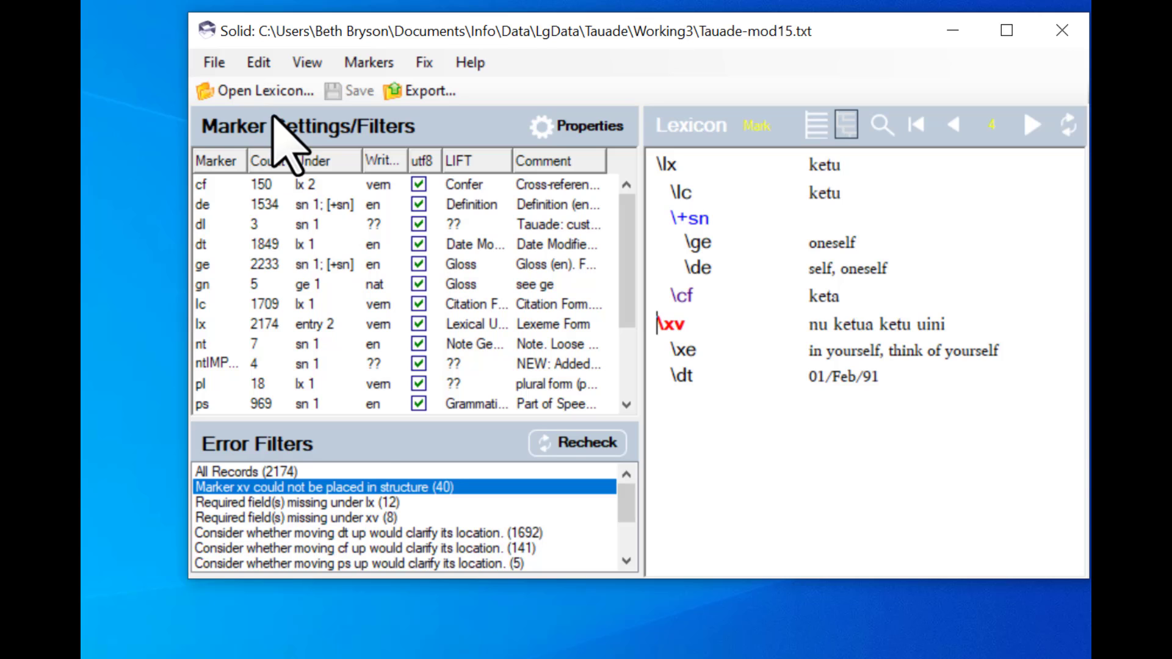
- Save a copy of the lexicon as Tauade-mod16.txt
click(214, 63)
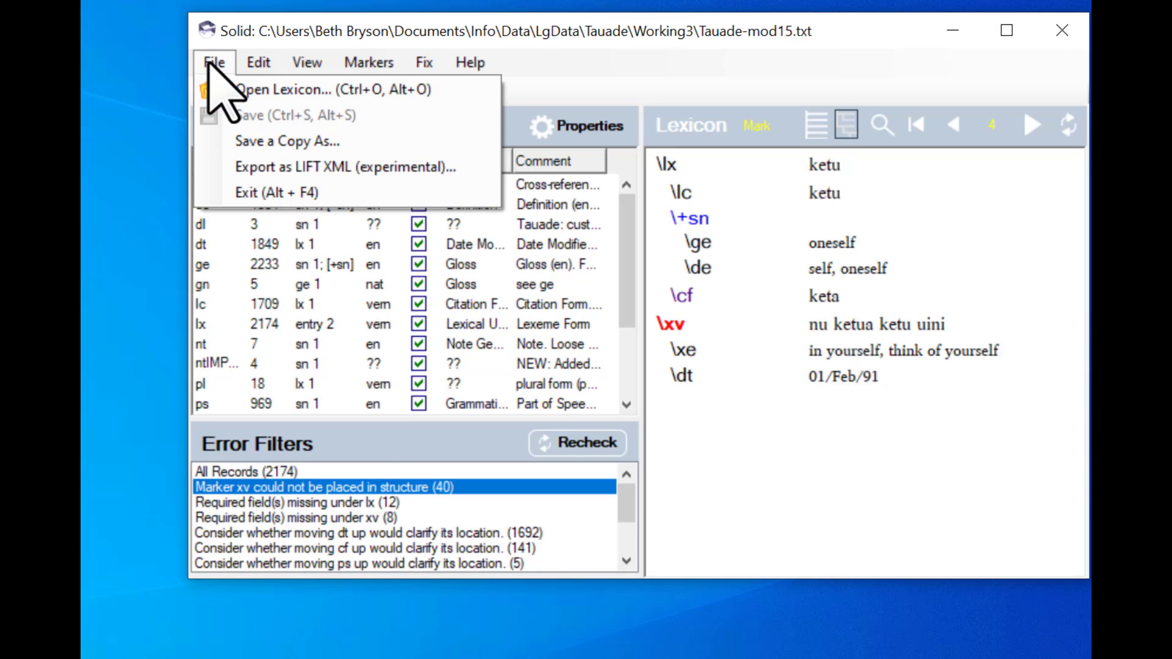
click(251, 142)
click(624, 403)
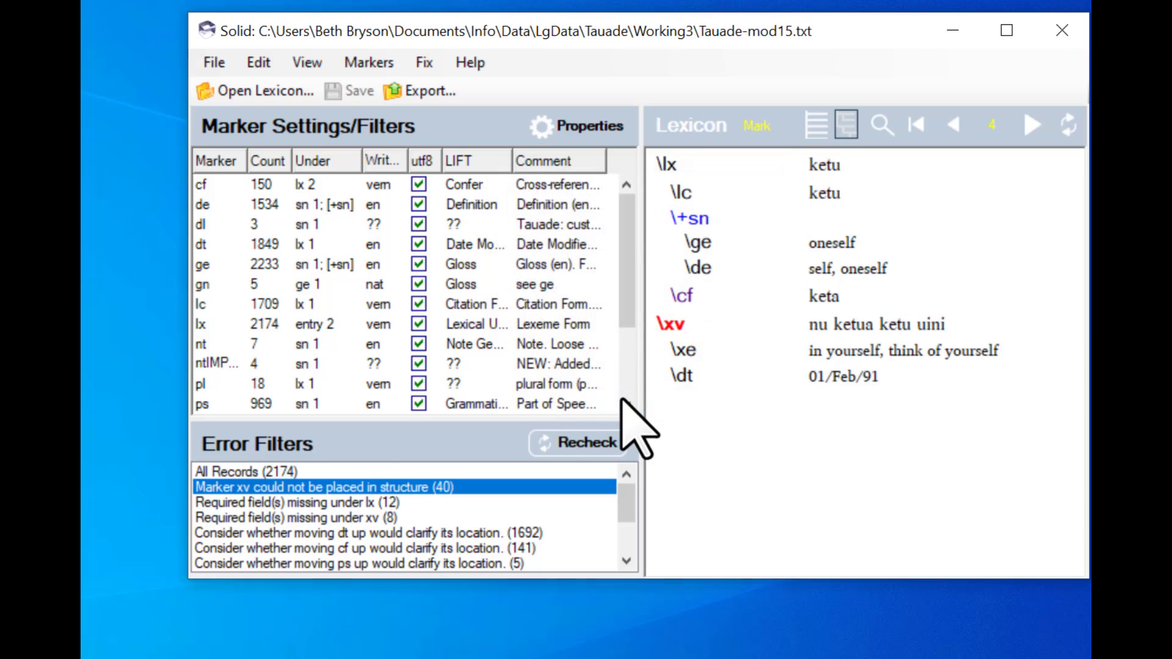
key(End)
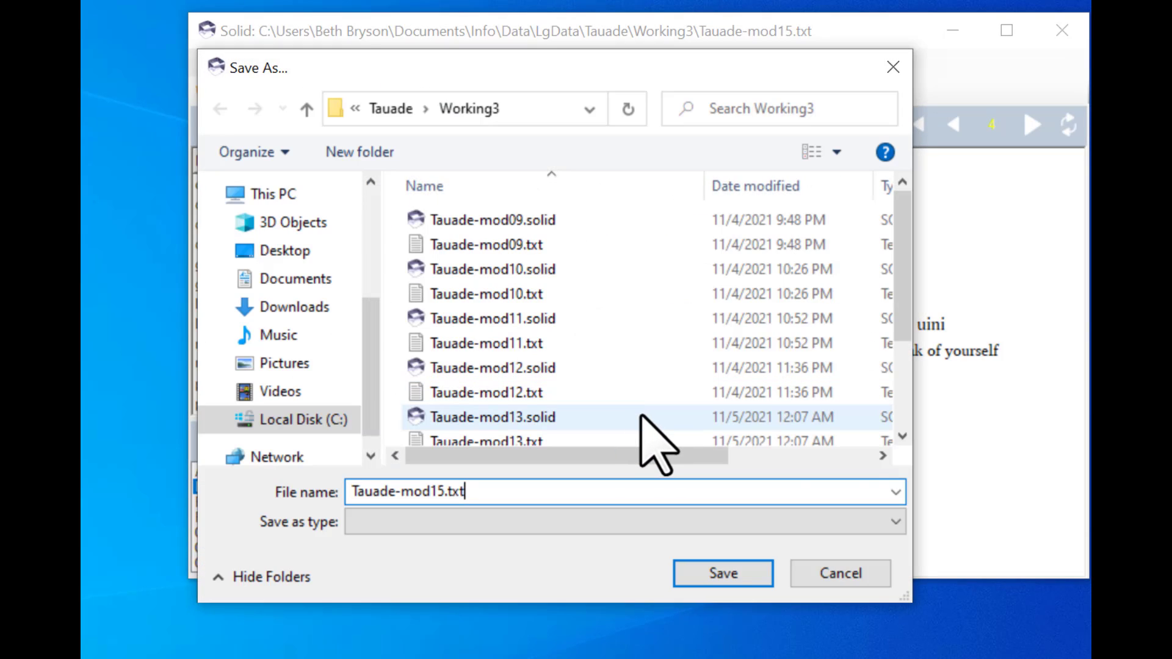
key(Left)
key(BackSpace)
text(6)
click(721, 573)
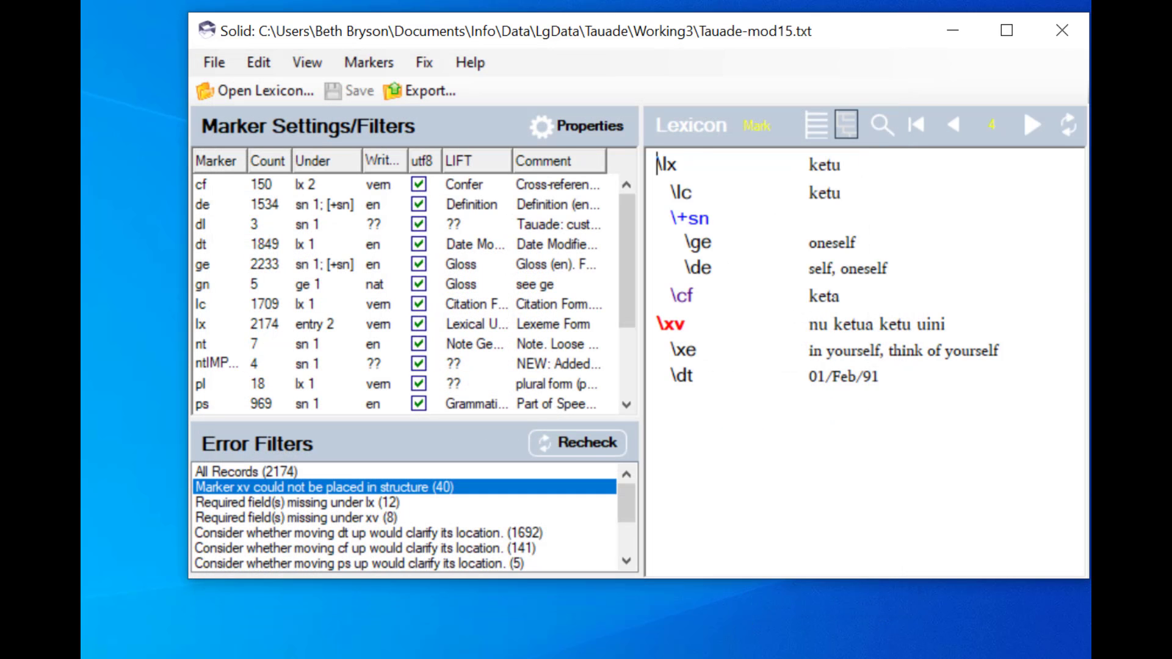
- Switch to WhatIDid.txt in Notepad++, remove ', cf' from the last note, and add the line 'Moved up pl'
click(125, 658)
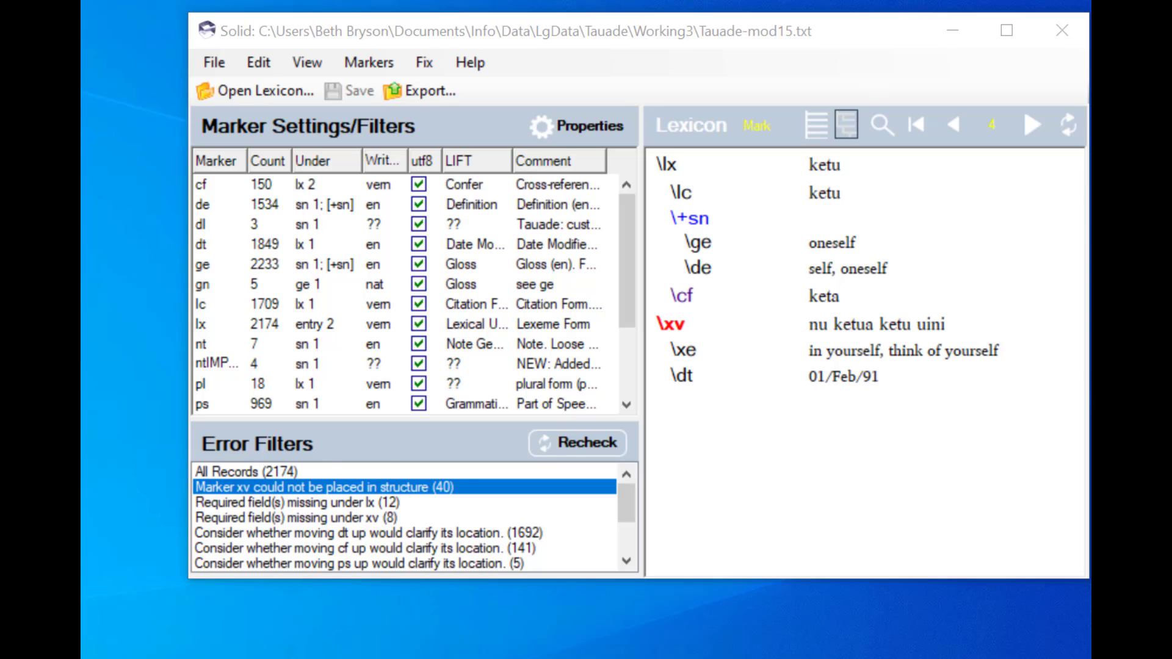
click(223, 647)
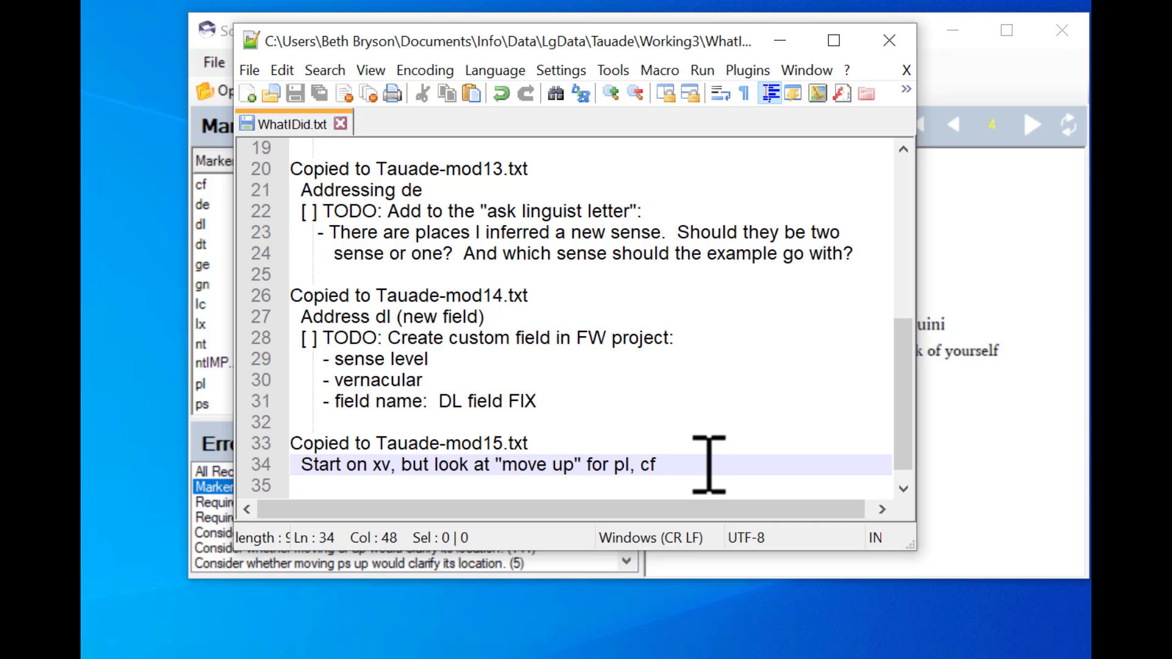
key(BackSpace)
key(BackSpace)
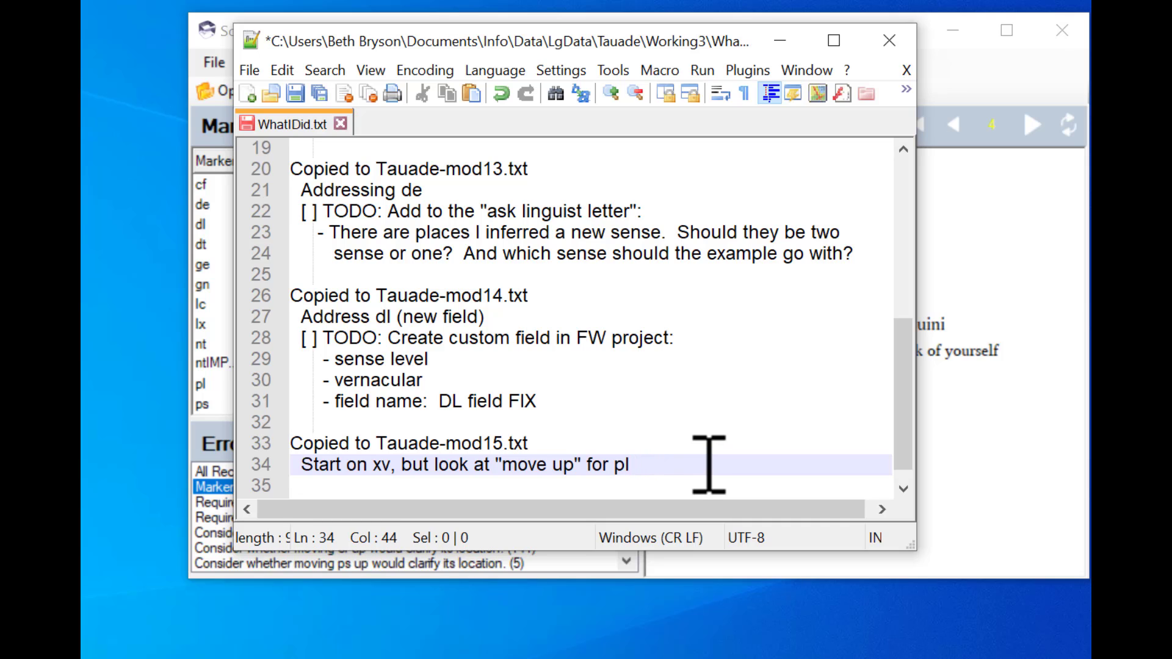
key(Return)
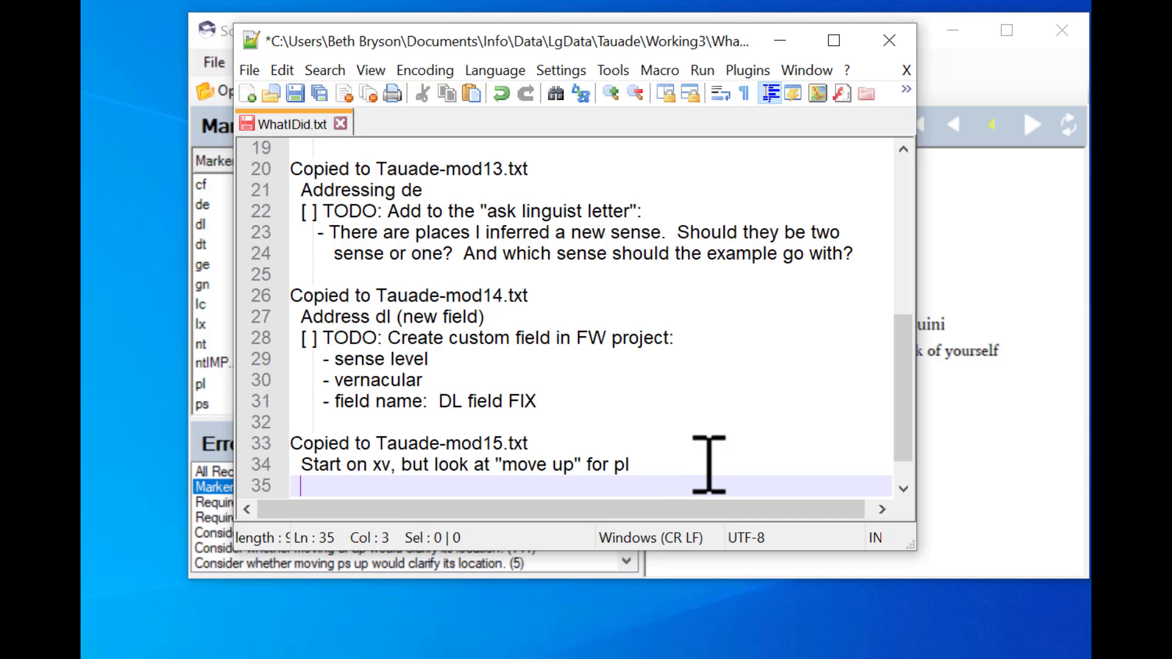
text(Moved up )
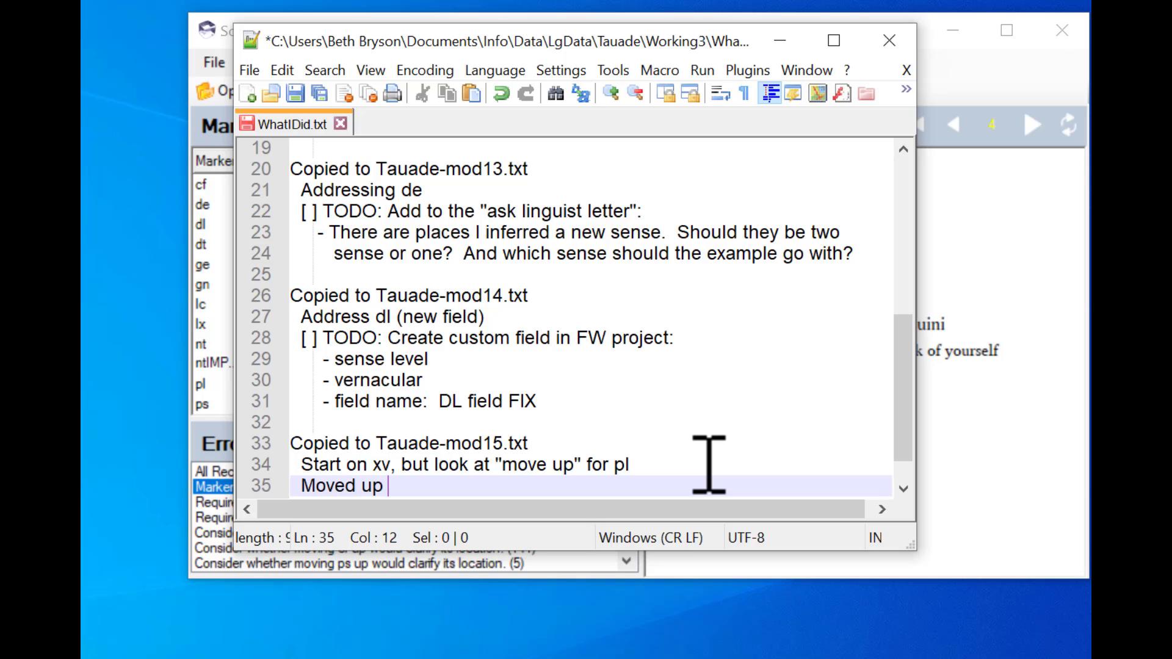
text(pl)
key(Return)
key(Return)
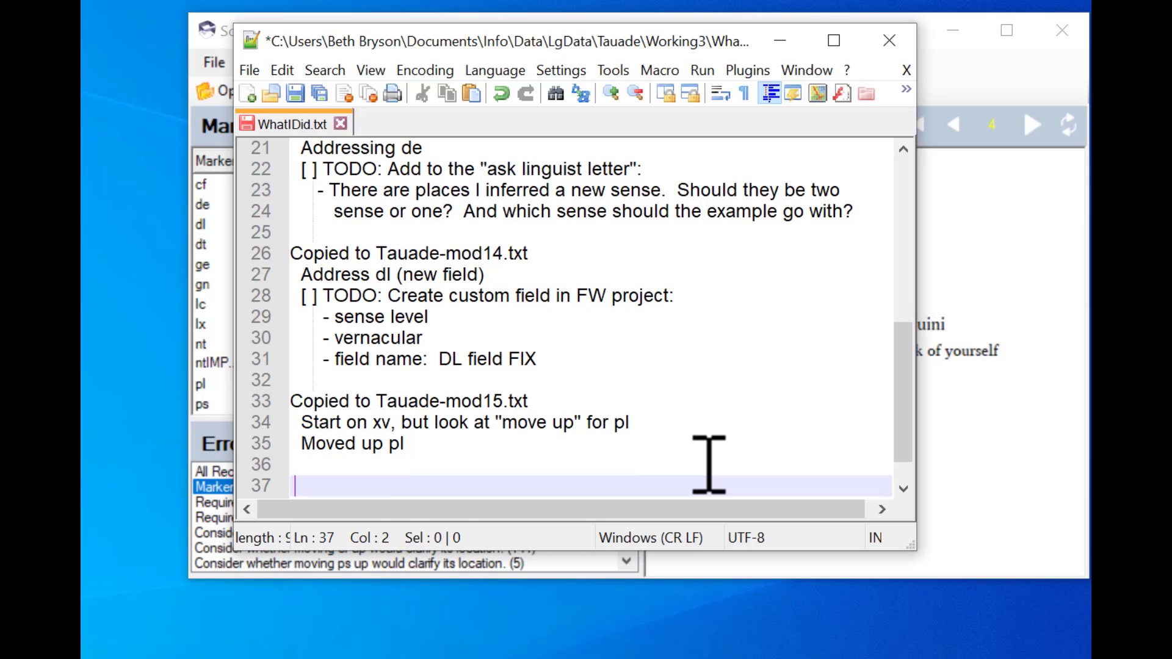
- Log 'Copied to Tauade-mod16.txt' and 'Look at cf for move up' in WhatIDid.txt, then save the note file
text(Copied to Taua)
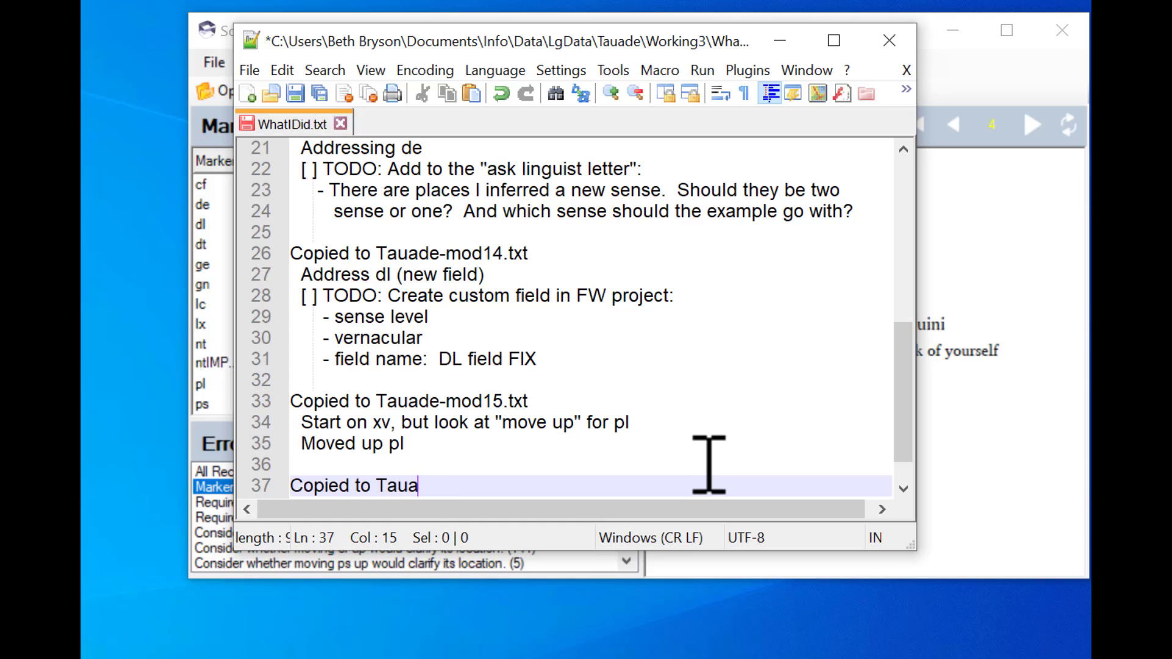
text(de-mod16.)
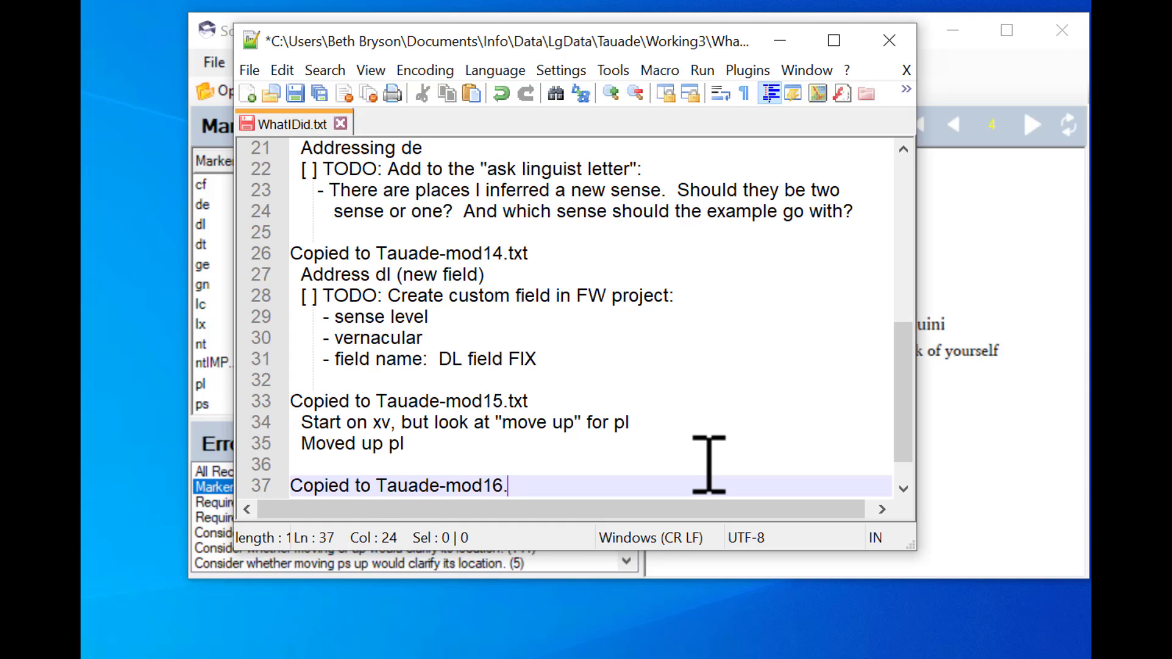
text(txt)
key(Return)
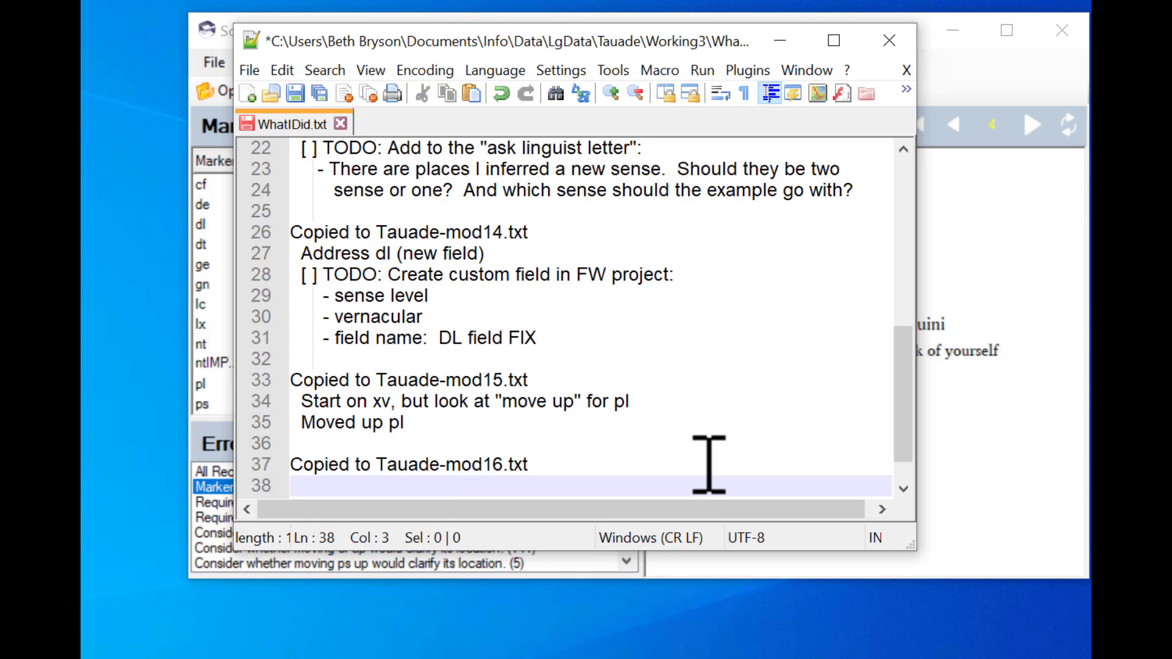
text(Look at c)
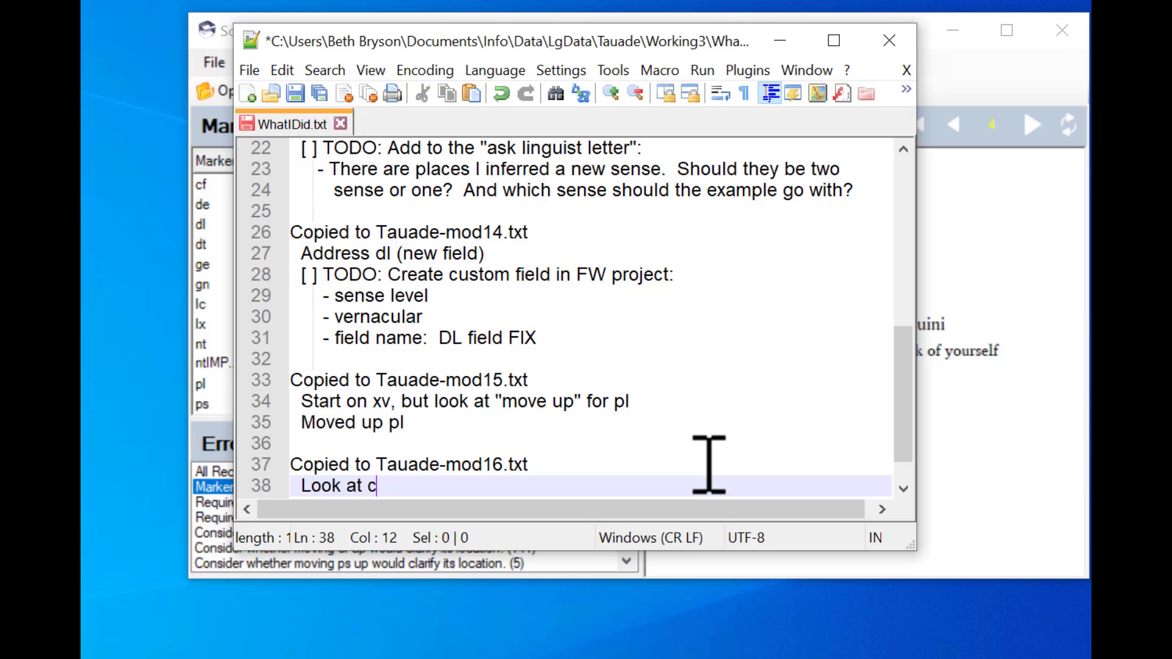
text(f for move up)
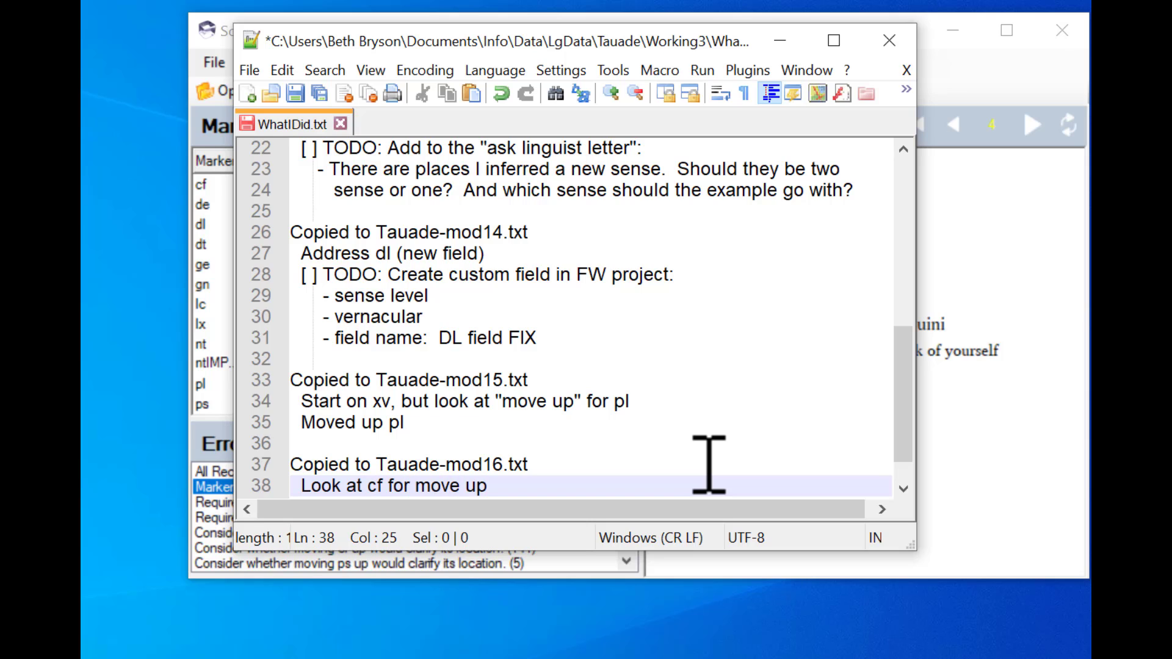
key(ctrl+s)
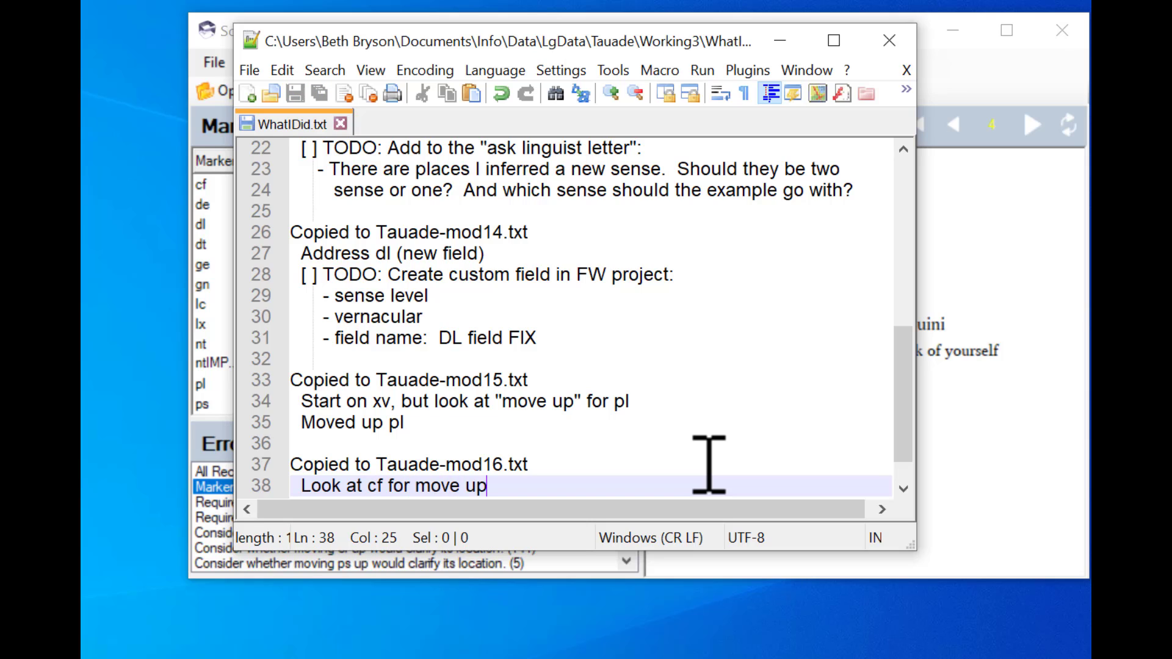
click(988, 222)
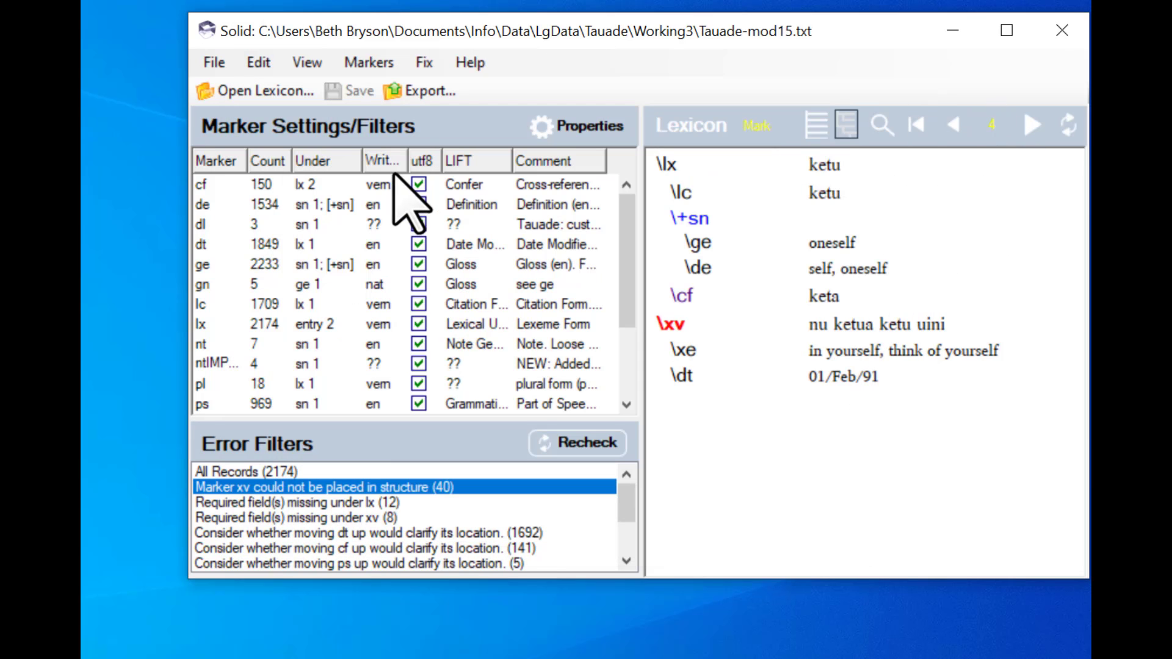
click(426, 64)
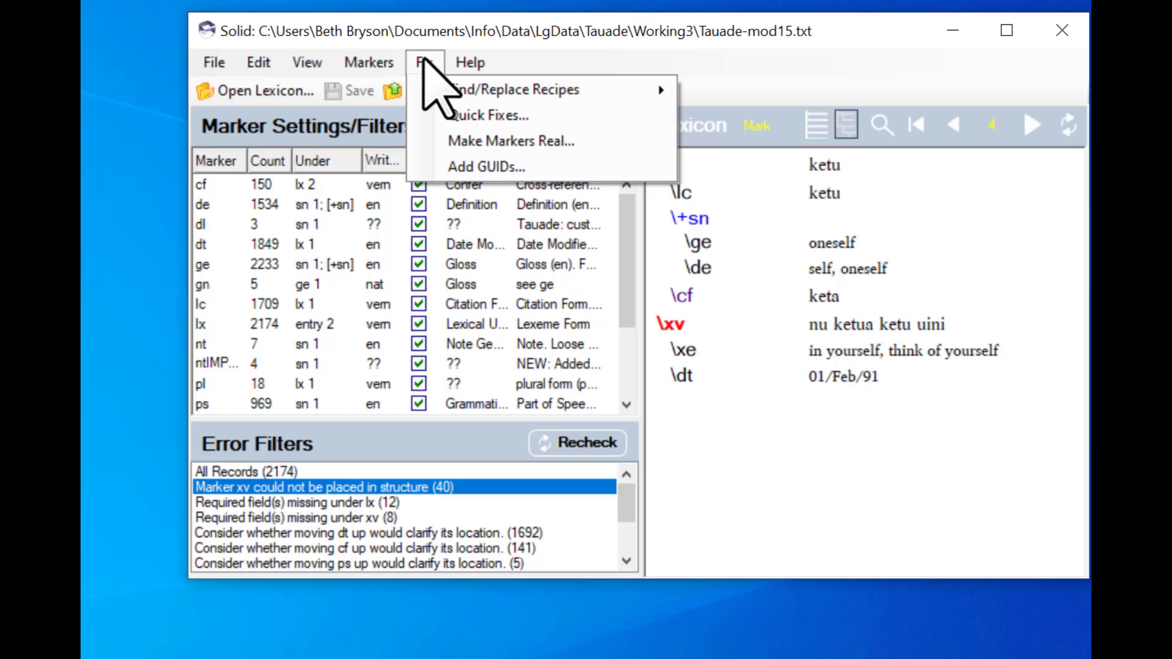
click(468, 114)
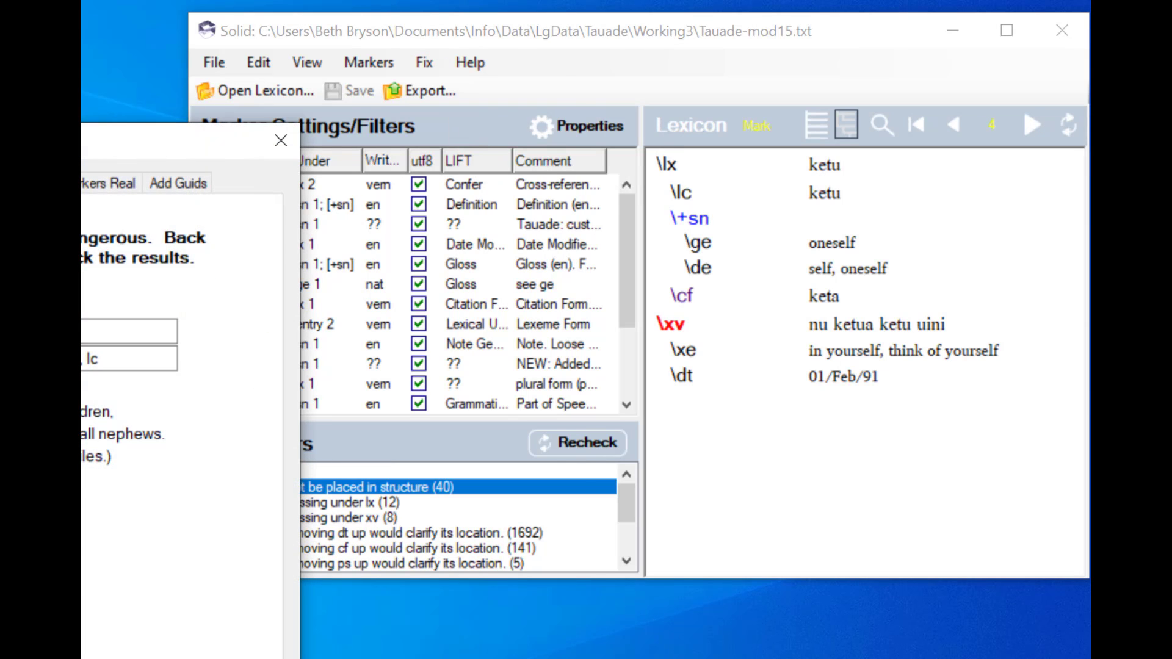
drag(83, 136, 352, 66)
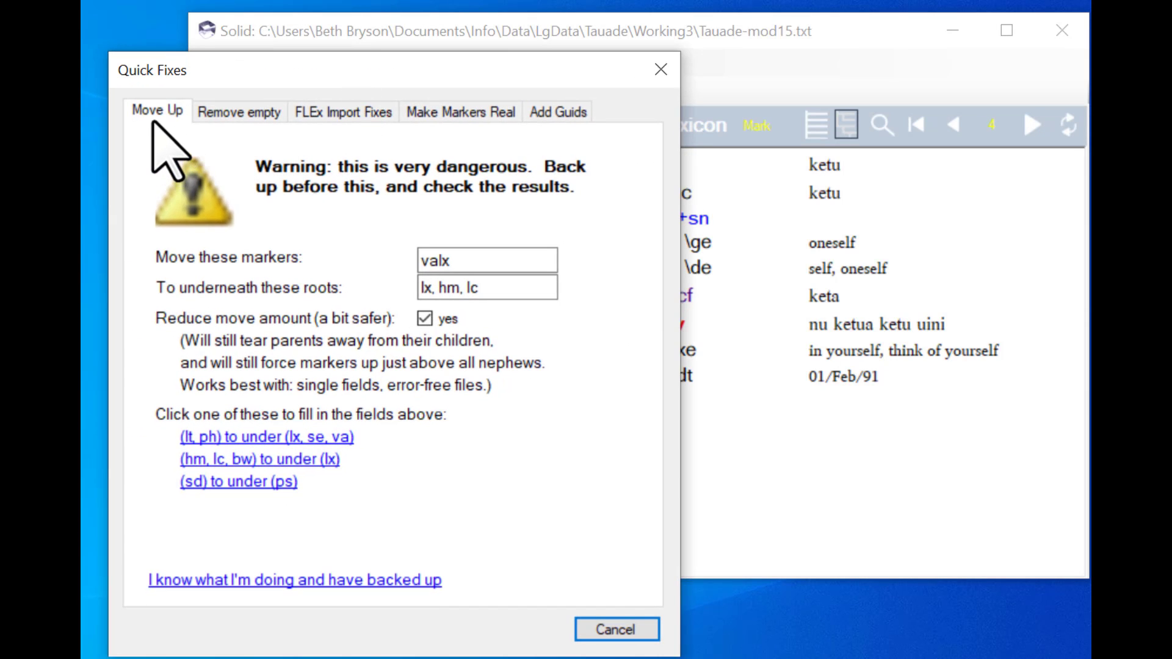
double_click(464, 261)
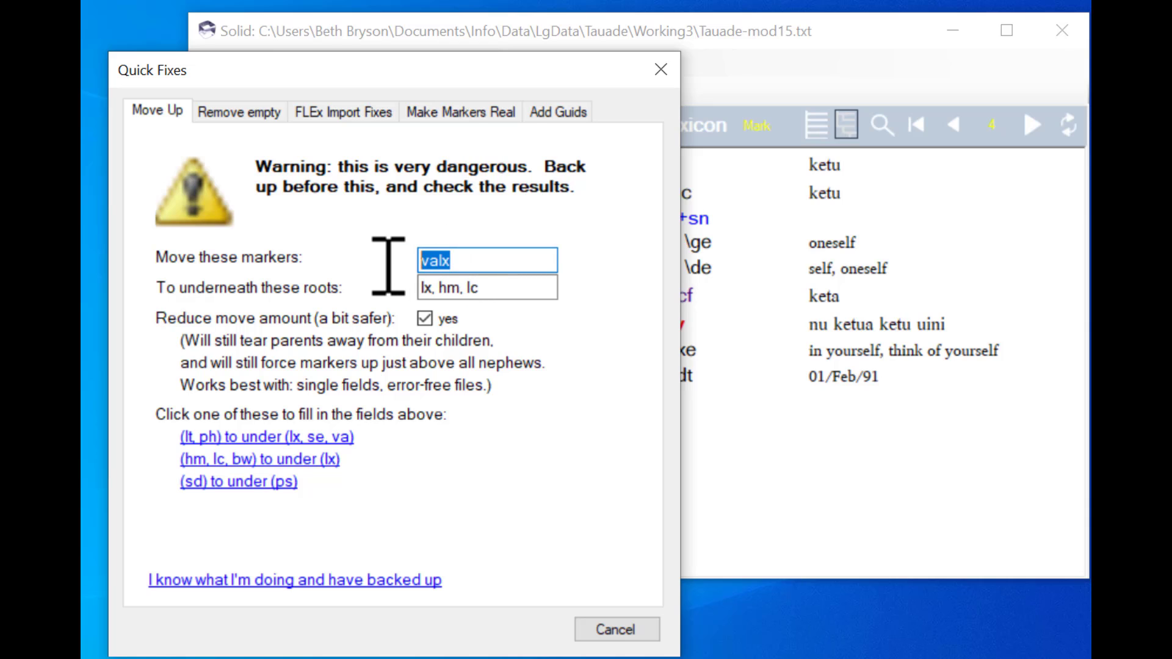
text(cf)
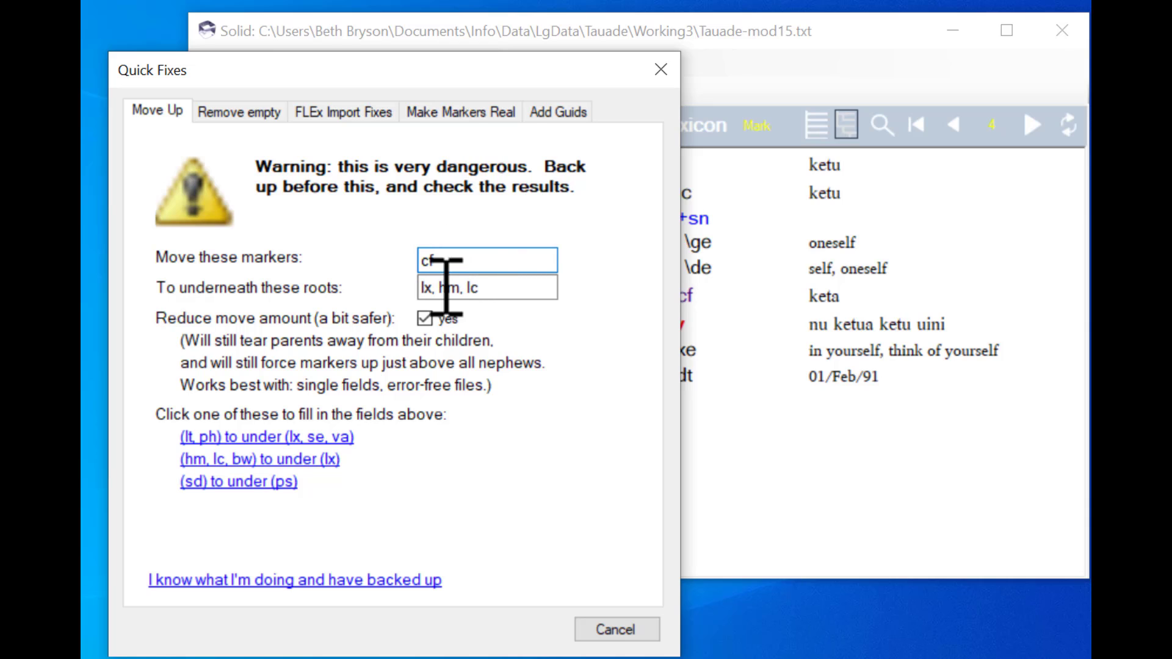
click(531, 292)
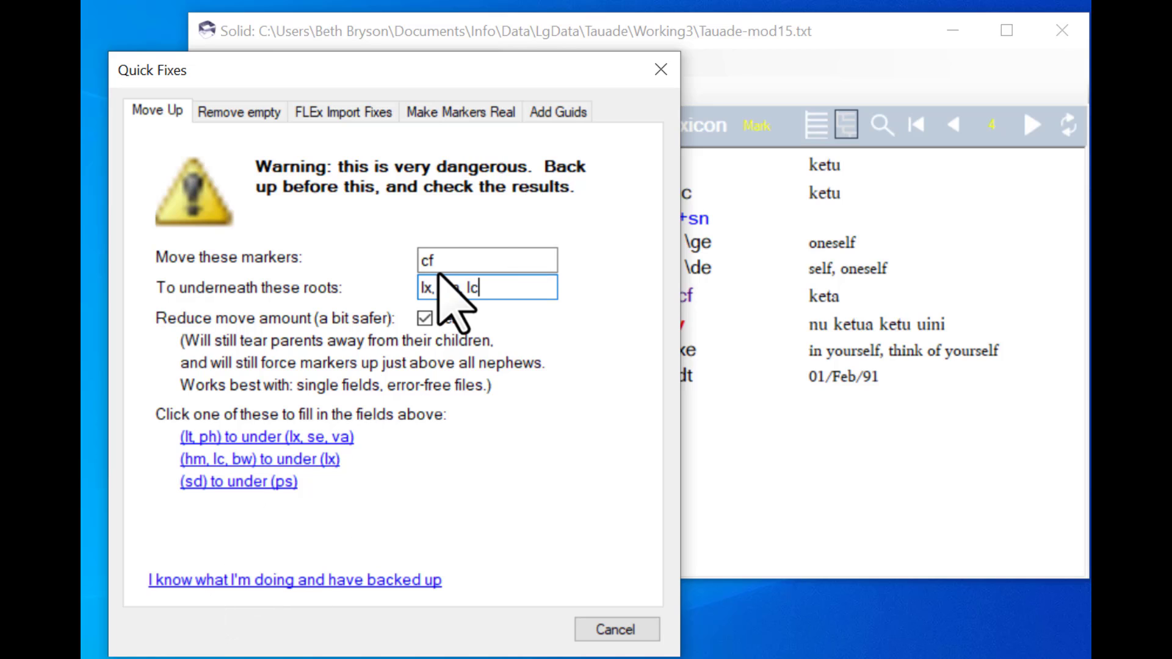
click(616, 629)
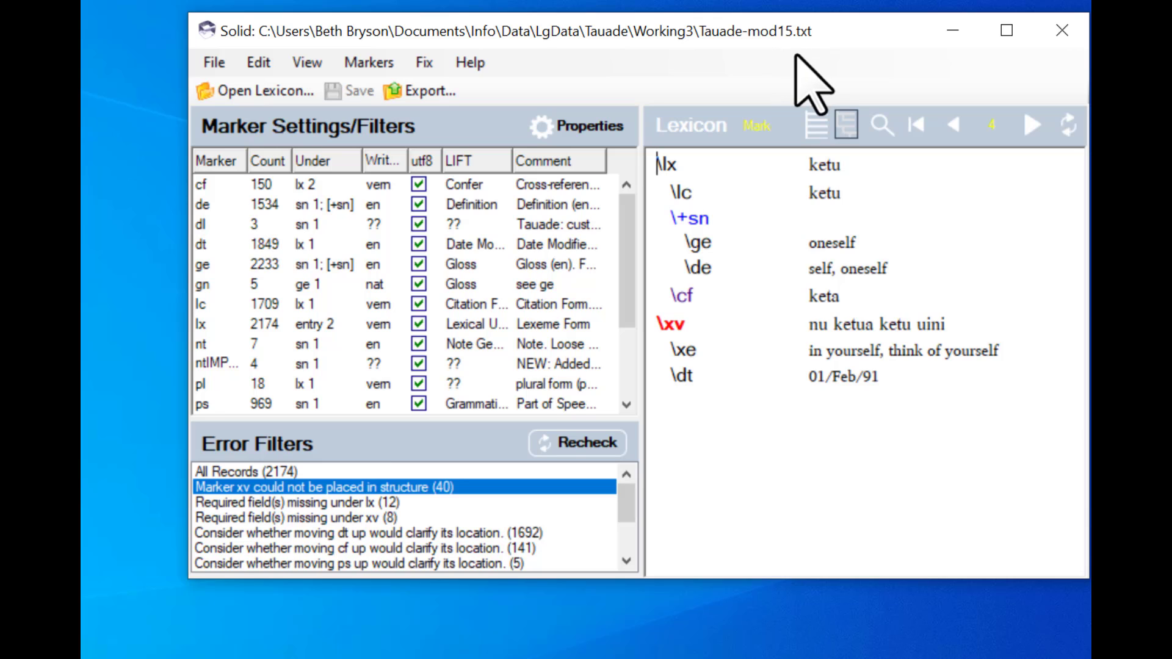
- Close Solid and open Tauade-mod16.solid from the Working3 folder
click(1062, 31)
click(992, 320)
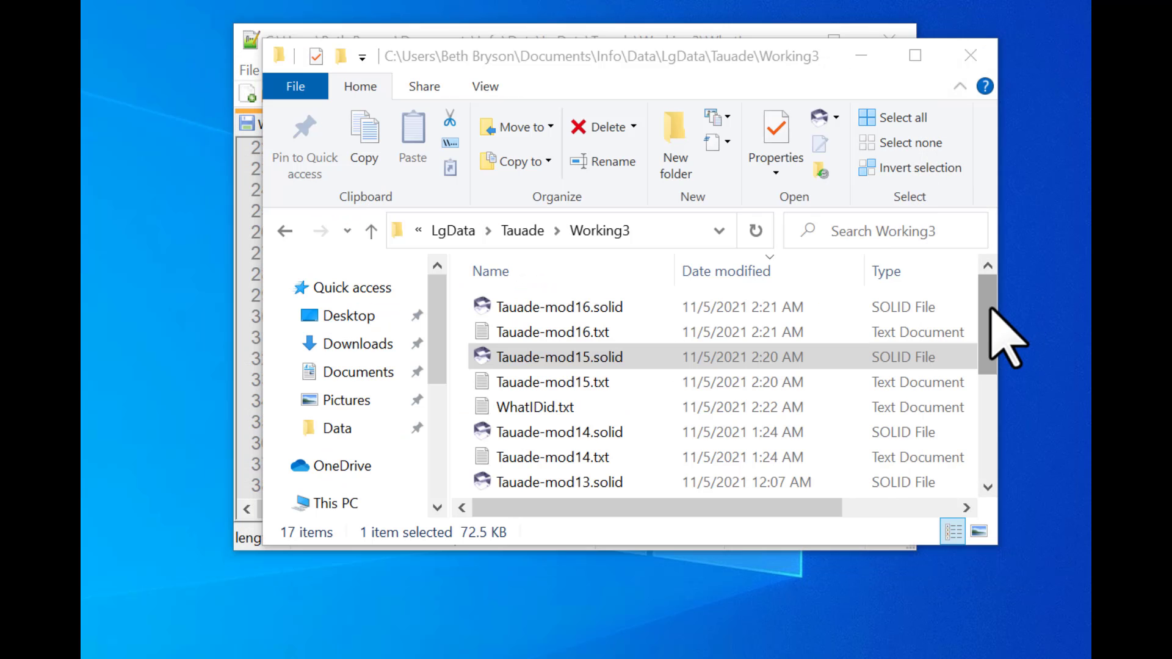
click(489, 307)
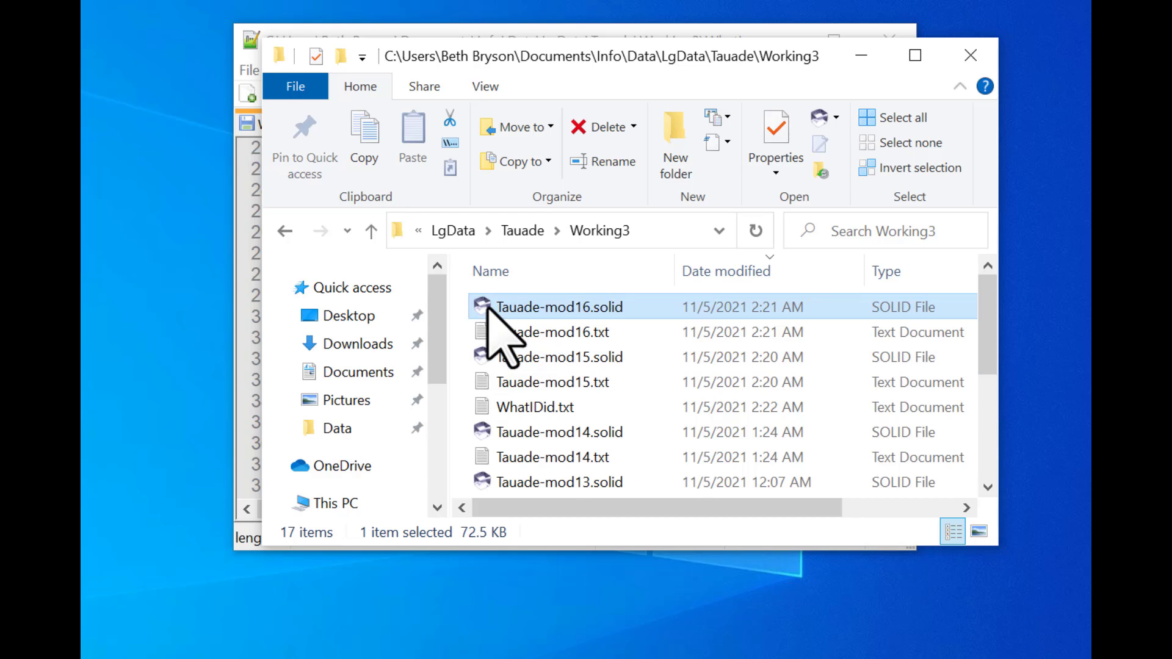
double_click(489, 309)
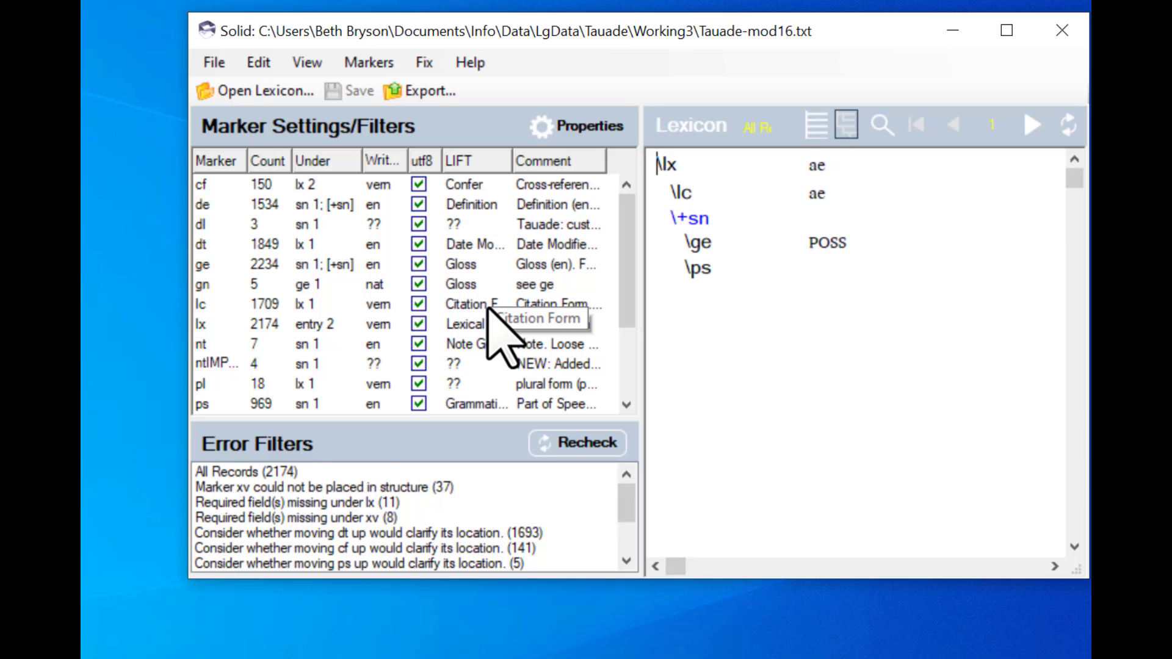
- Apply the Move Up Quick Fix to move cf markers underneath the lx, hm, lc roots, then save the lexicon
click(426, 63)
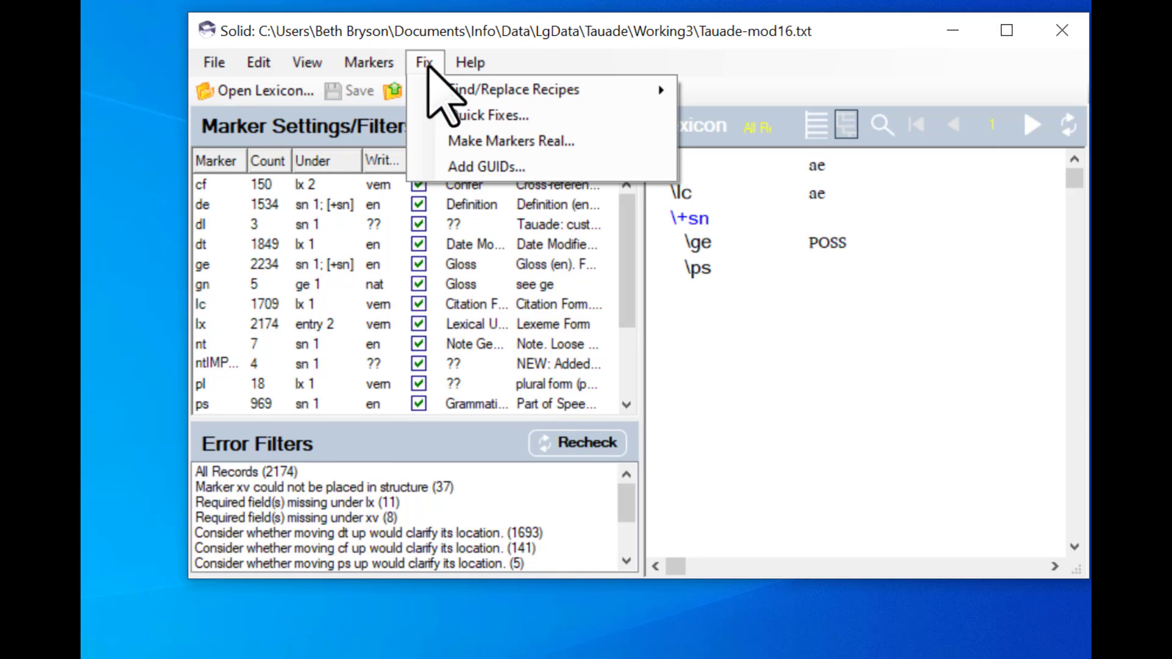
click(464, 116)
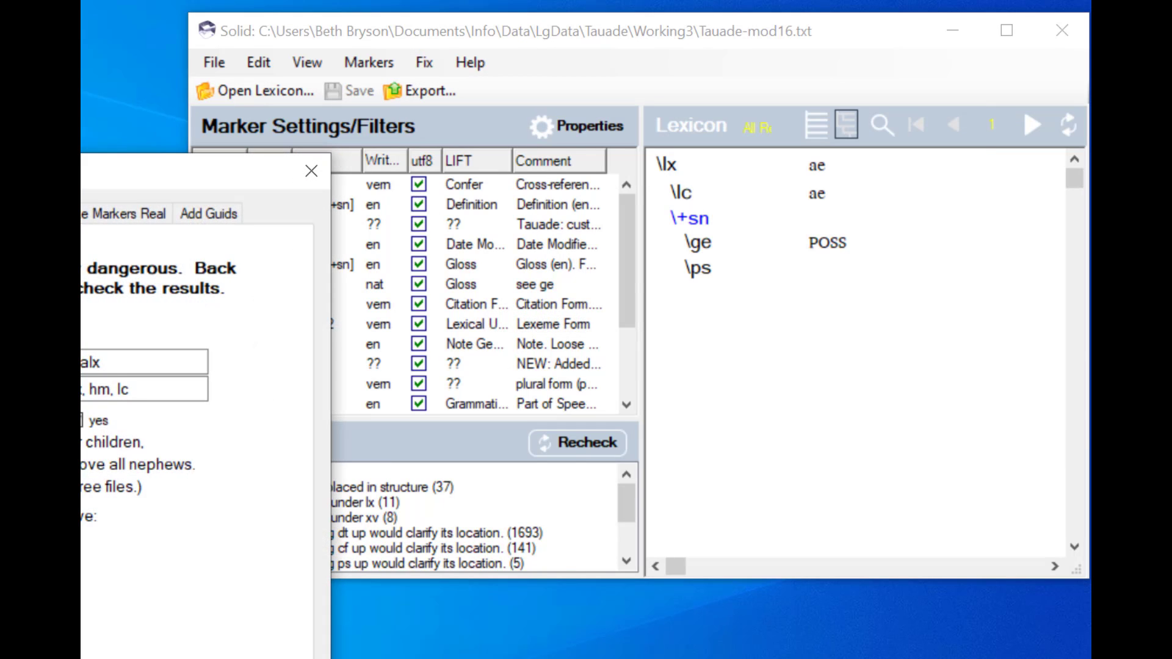
drag(82, 177, 293, 56)
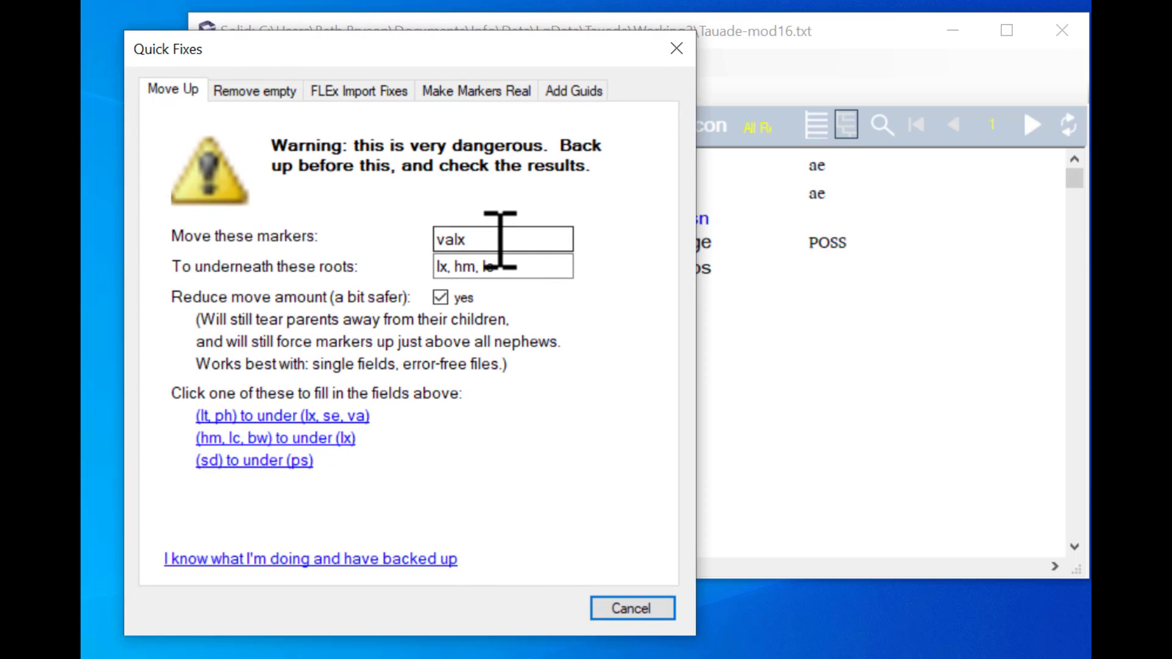
drag(500, 239, 314, 231)
text(cf)
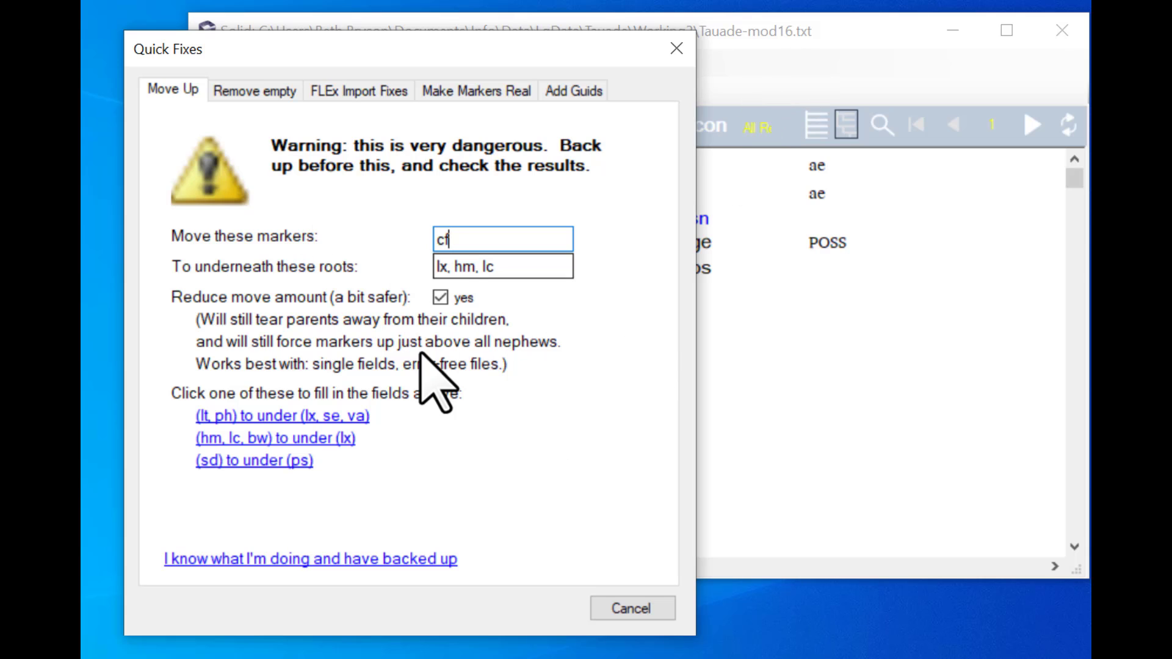
click(200, 559)
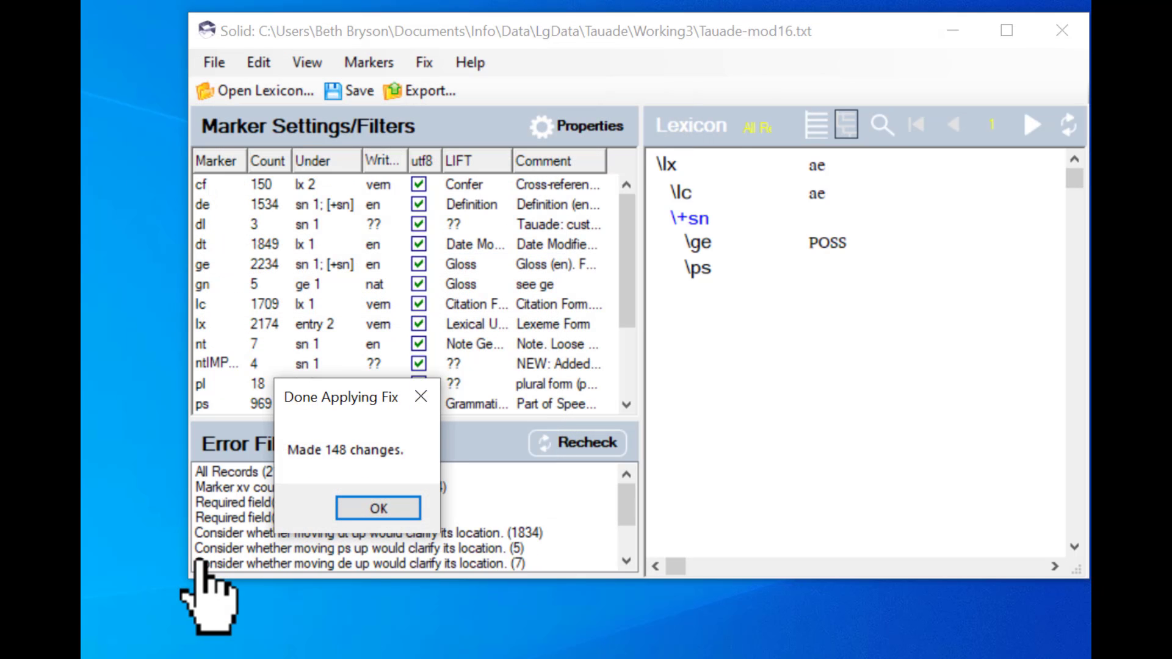
click(384, 507)
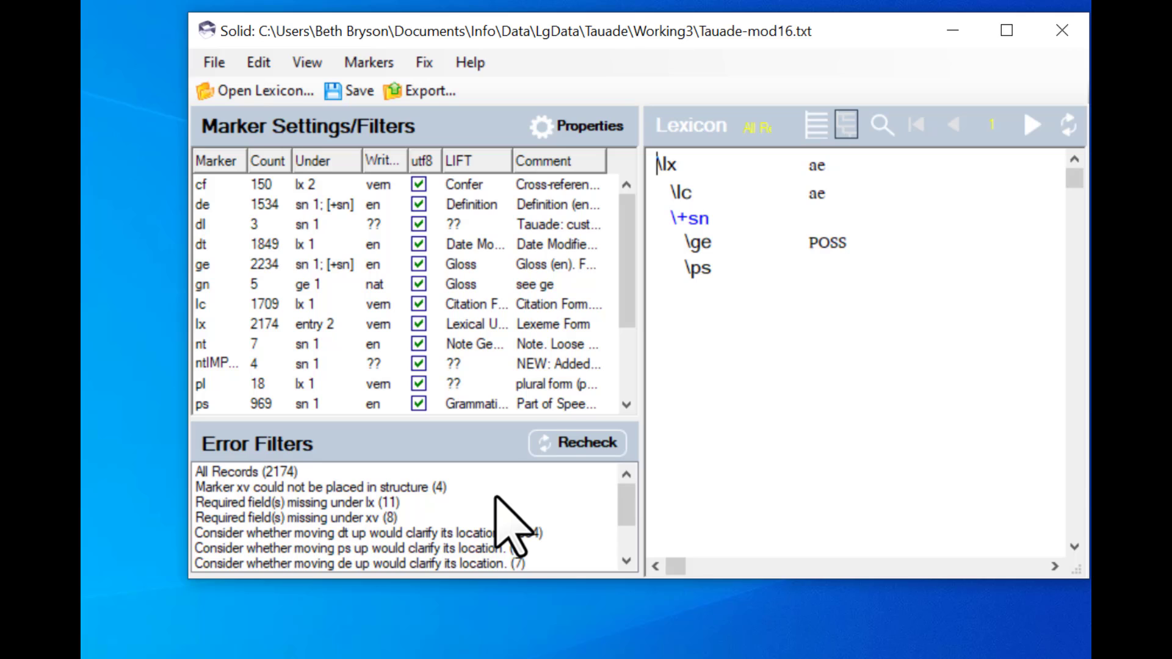
click(346, 91)
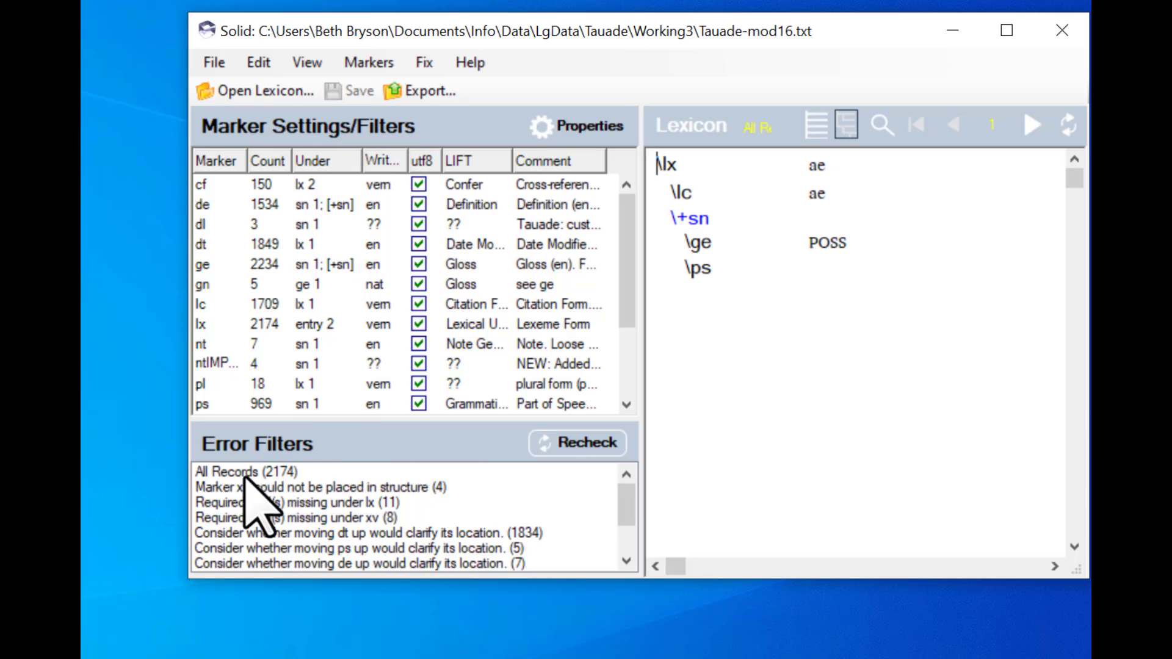
- Filter for xv markers that could not be placed, and in milopanai insert \sn and \ge fields above the xv example
click(211, 487)
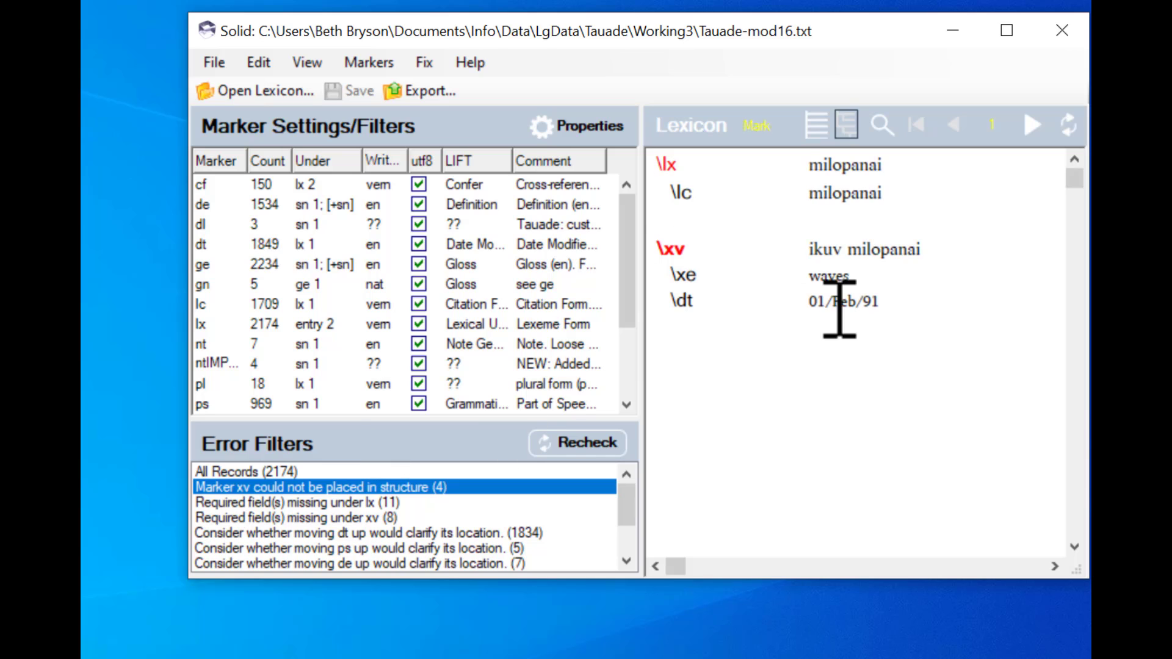
click(714, 232)
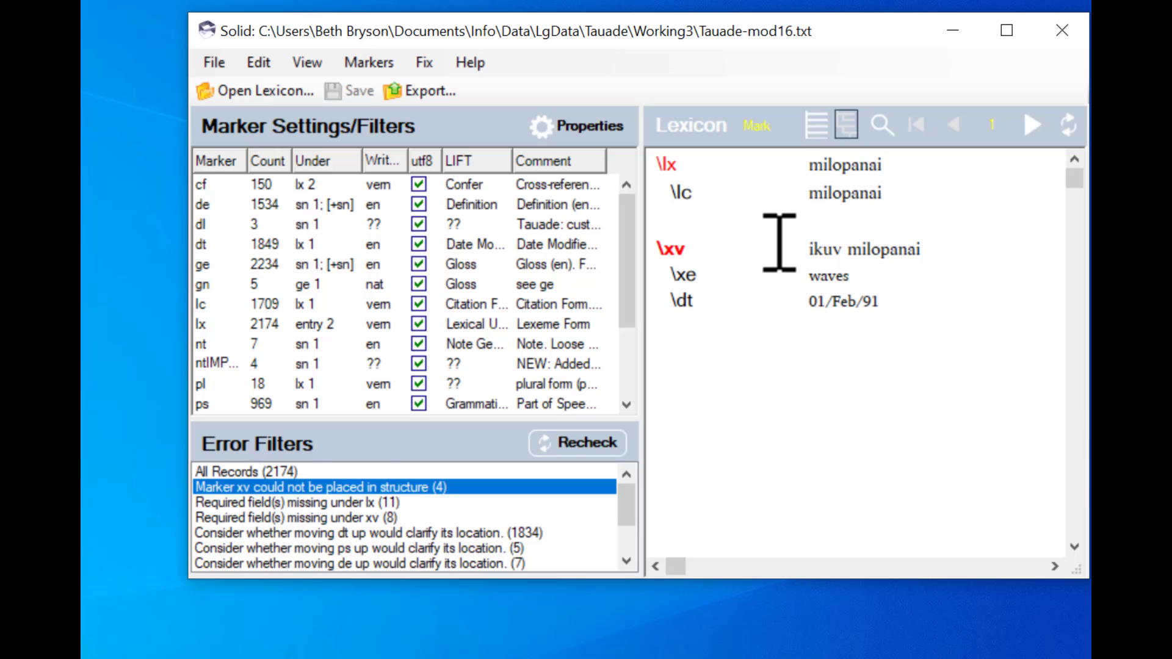
text(\sn)
key(Return)
text(\ge)
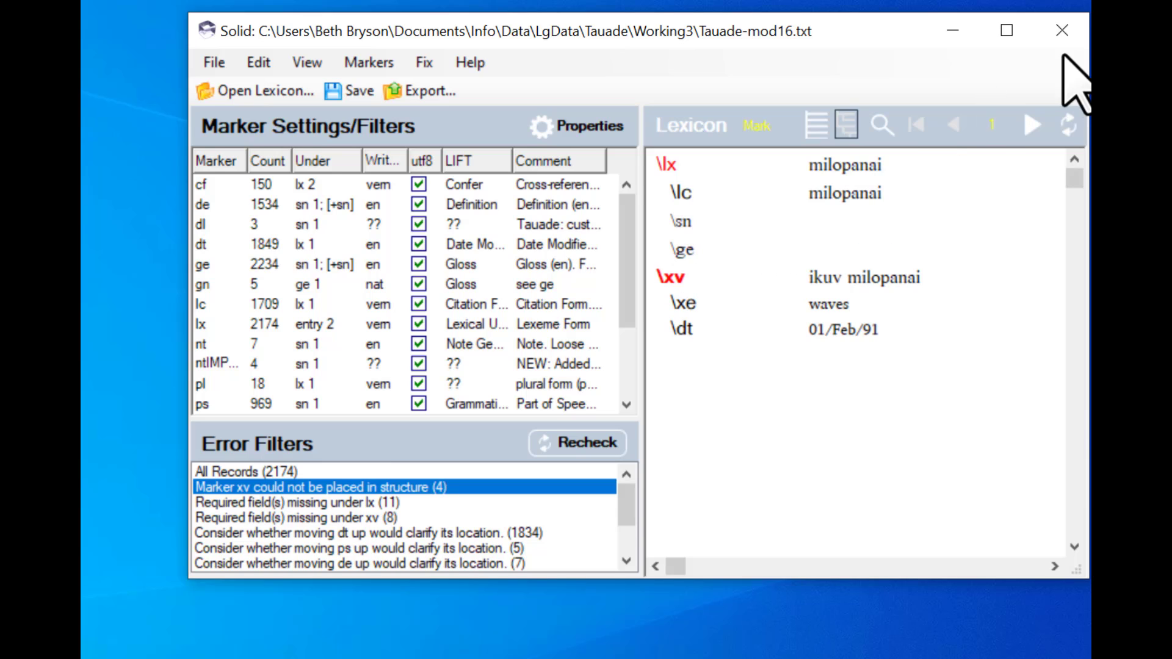
- Go to the next record, oite, and insert empty \sn and \ge fields below the lc field
click(1032, 125)
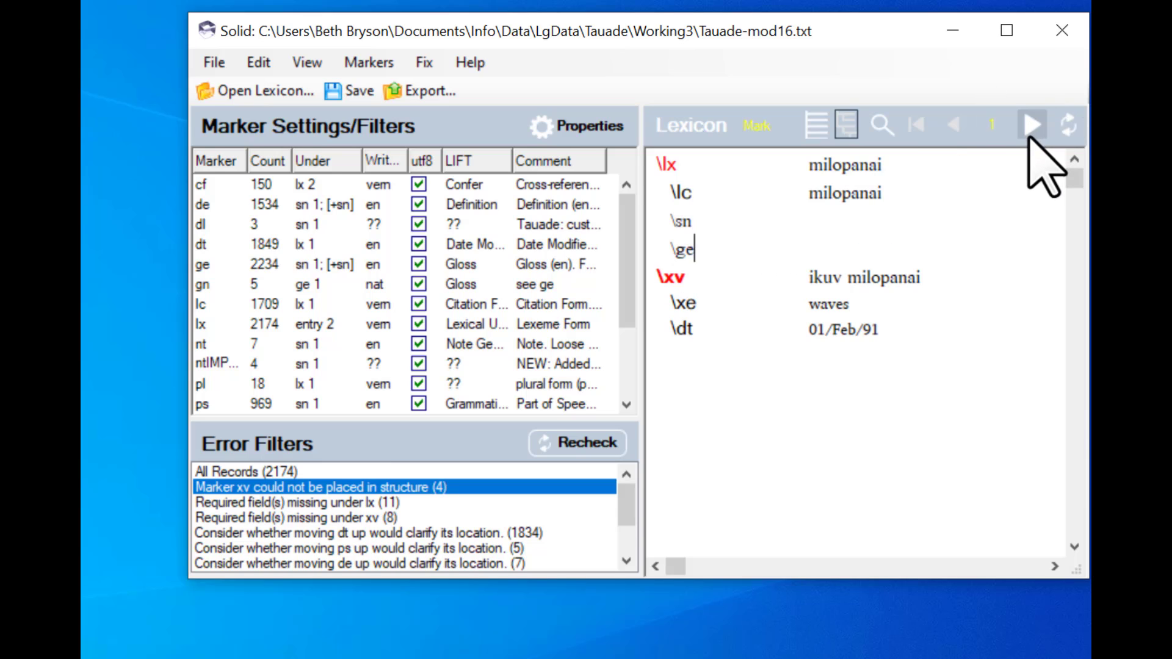
click(868, 206)
key(Return)
text(\sn)
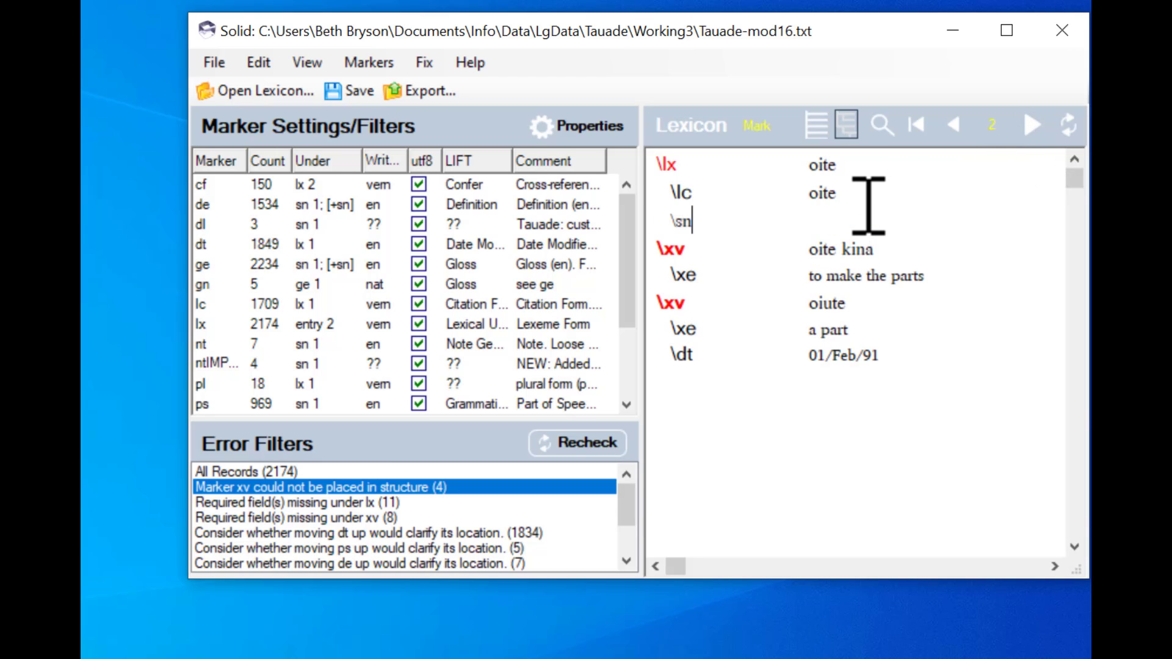
key(Return)
text(\ge)
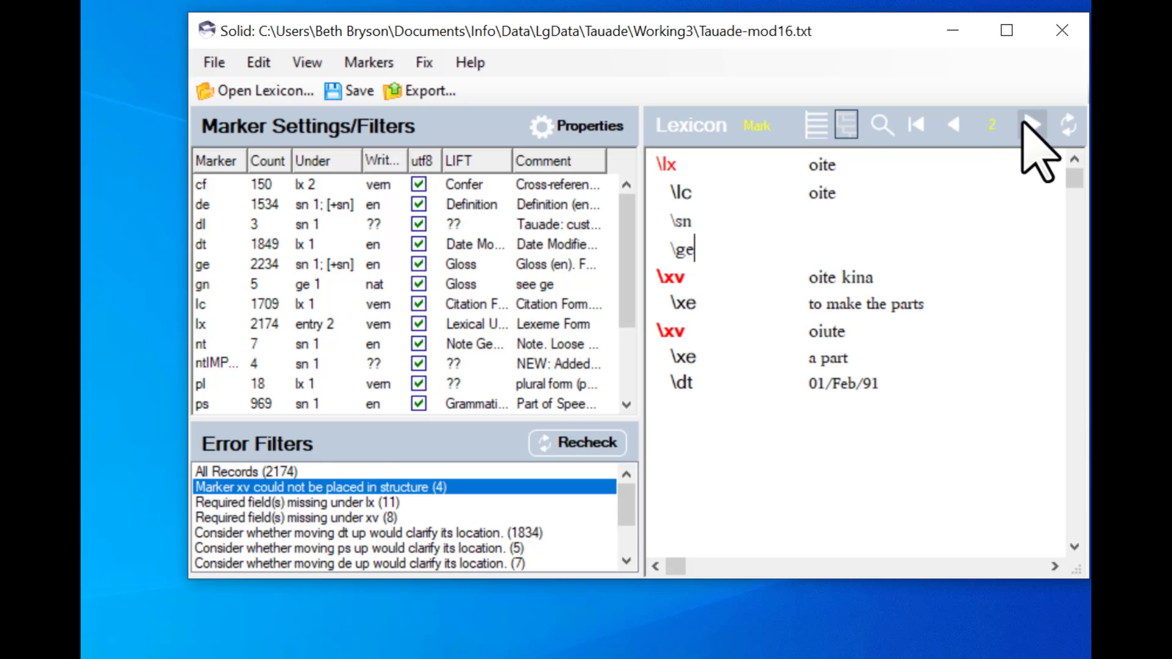
- Go to the next record, piluv, and insert empty \sn and \ge fields below the lc field
click(1031, 125)
click(875, 197)
key(Return)
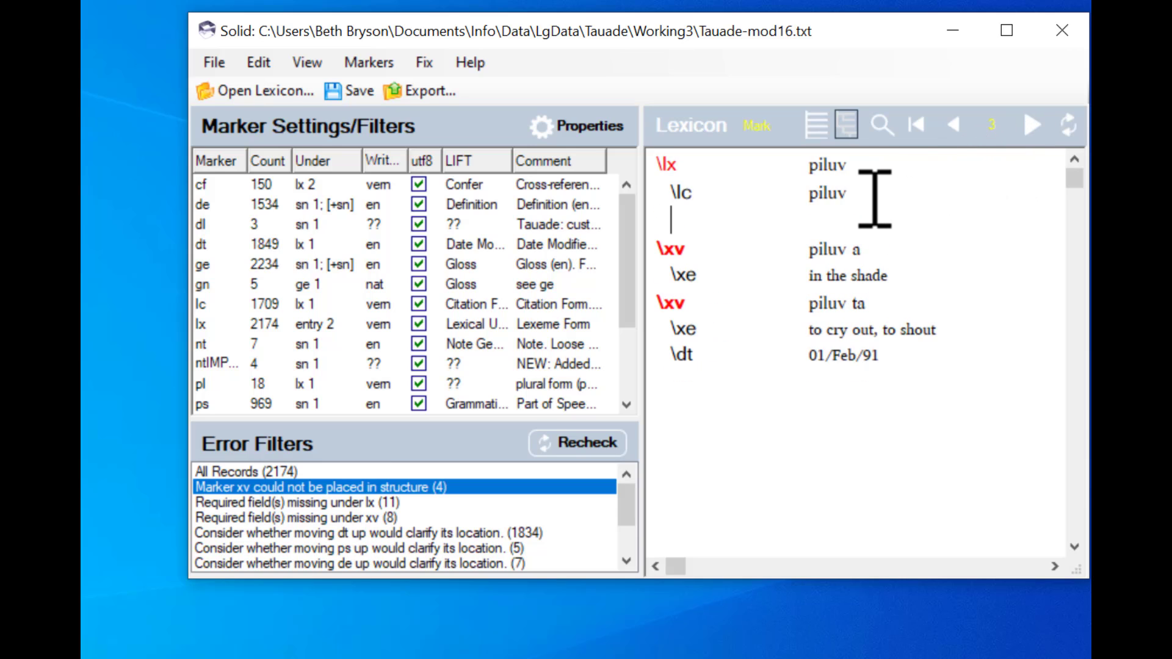
text(\sn)
key(Return)
text(\)
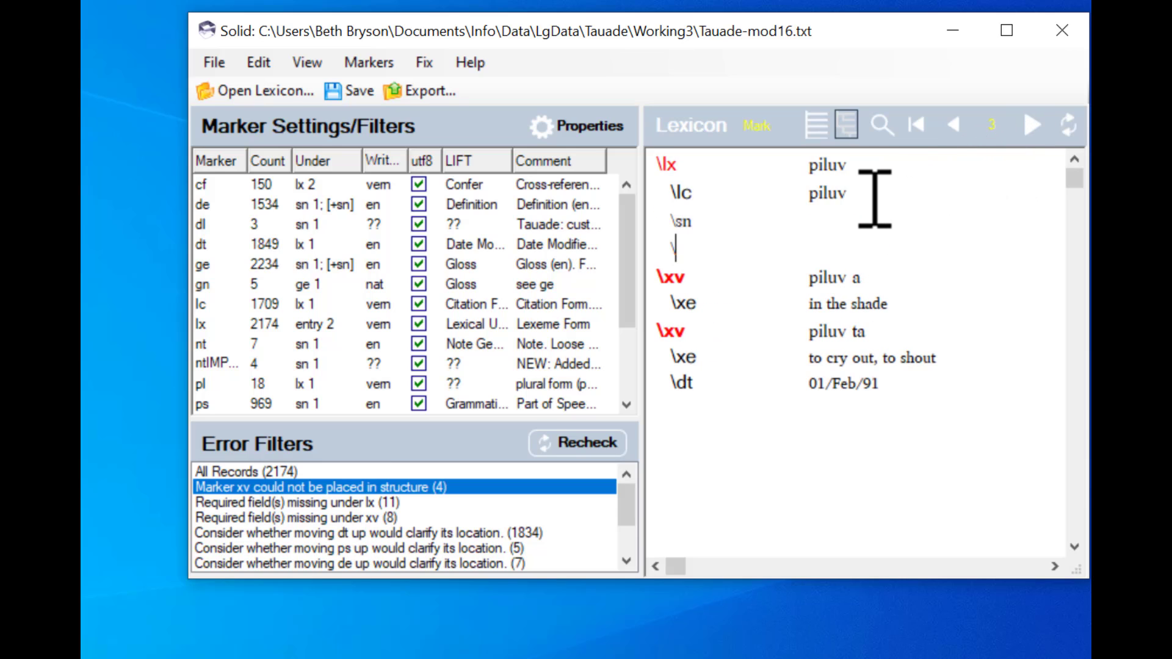
text(ge)
- Go to the next record, titipake story, and insert empty \sn and \ge fields below the lx field
click(1026, 127)
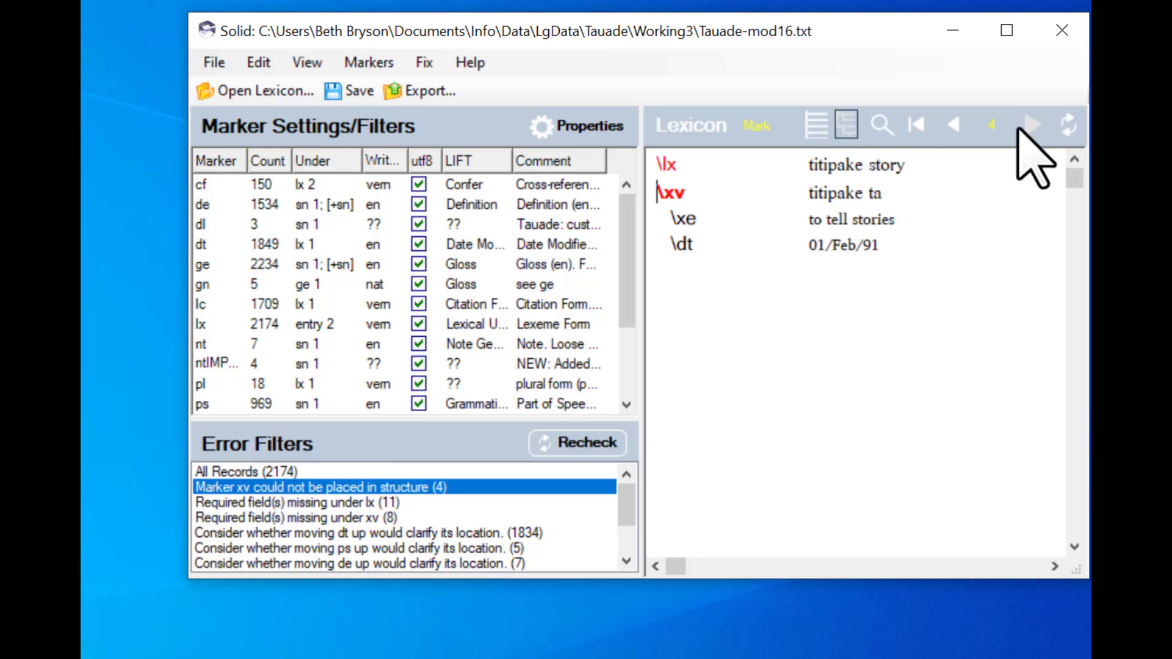
click(925, 177)
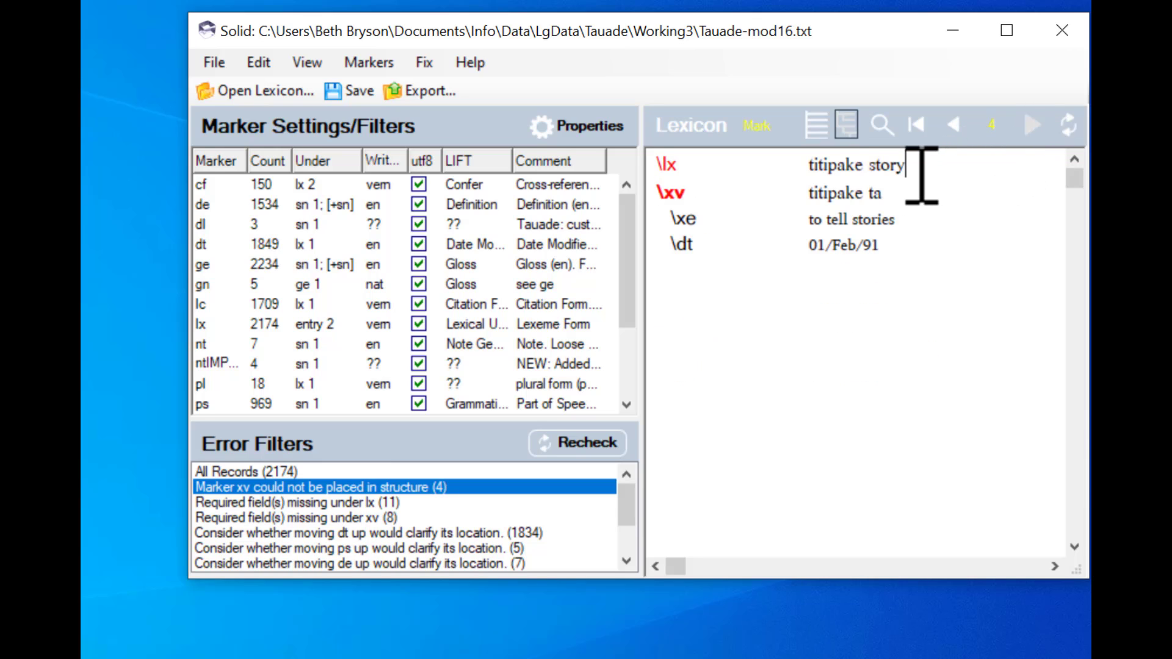
key(Return)
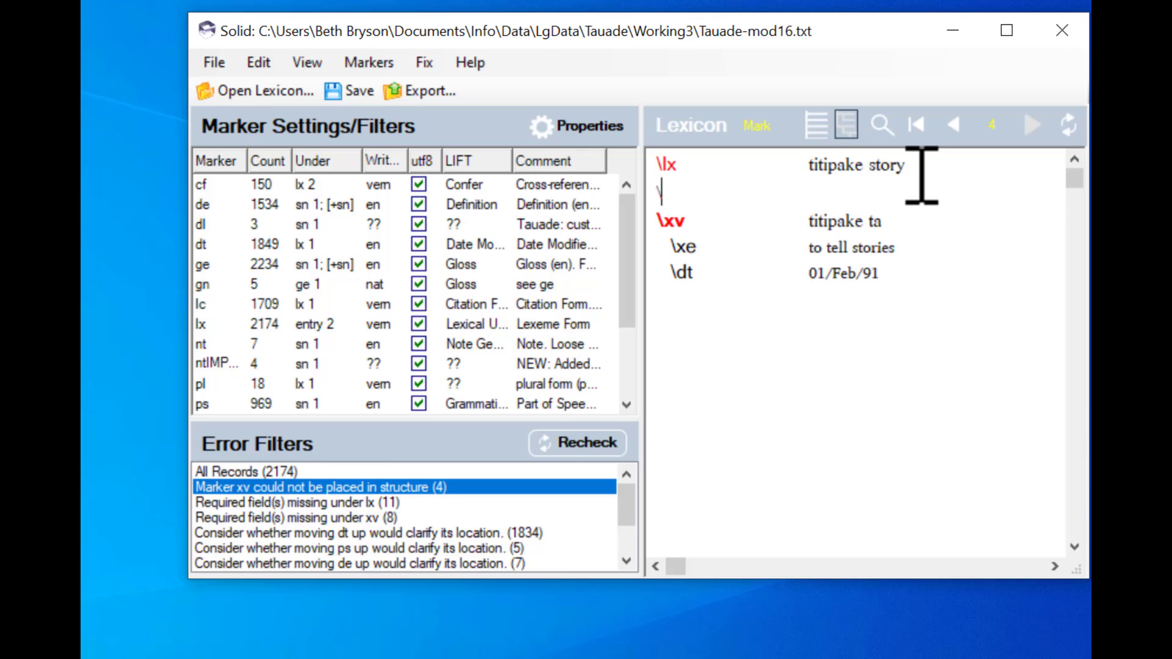
text(\sn)
key(Return)
text(\ge)
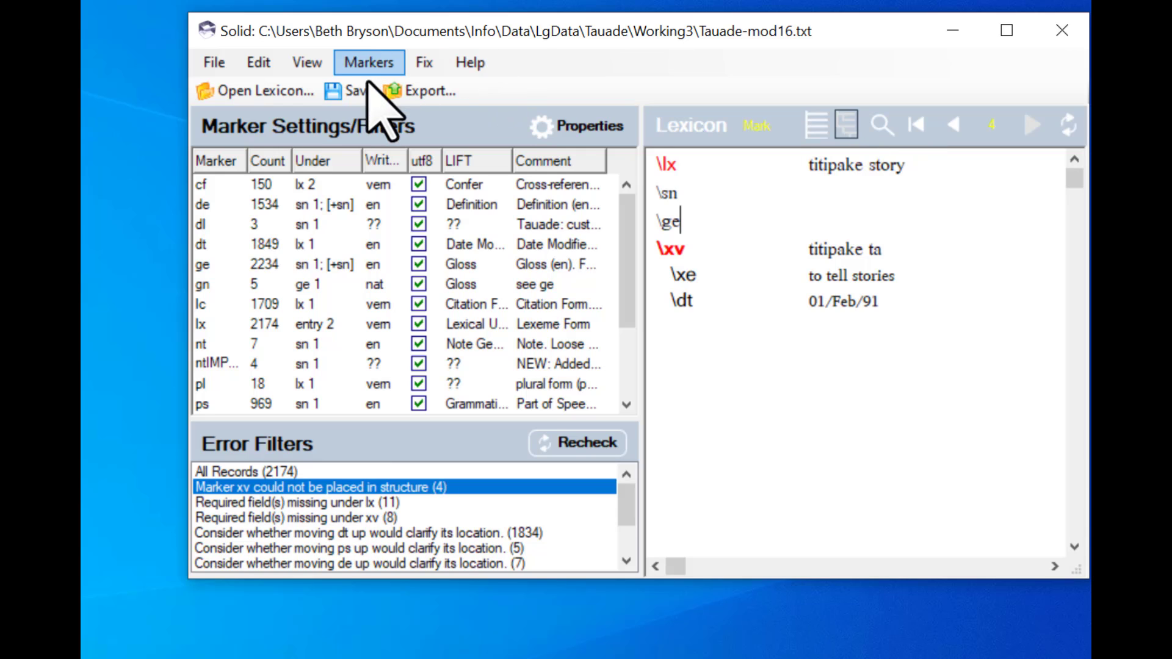
- Save the lexicon and recheck the error filters
click(350, 92)
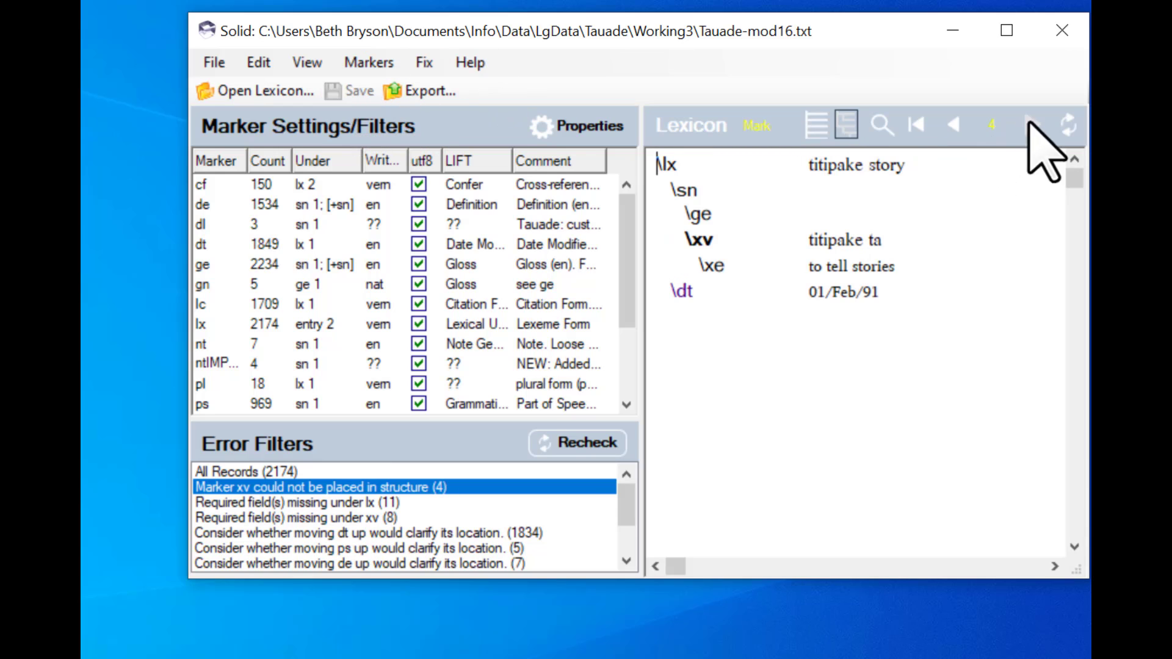
click(590, 444)
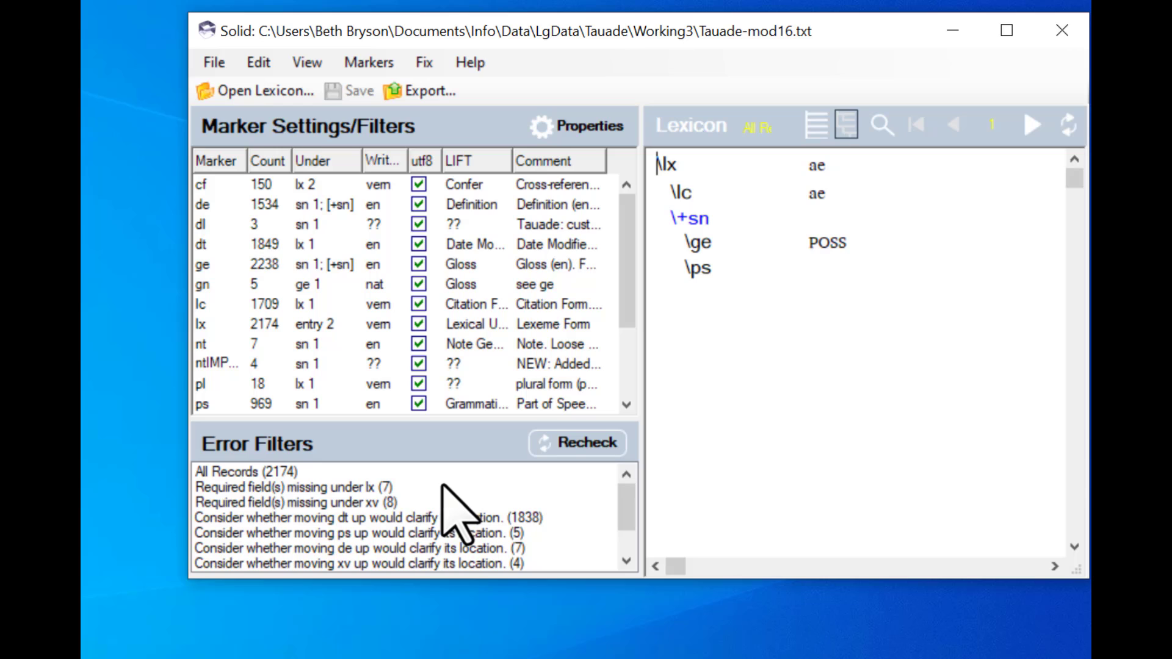
- Filter for records with required fields missing under lx, and in alaunet insert empty \sn and \ge fields below the cf field
click(256, 488)
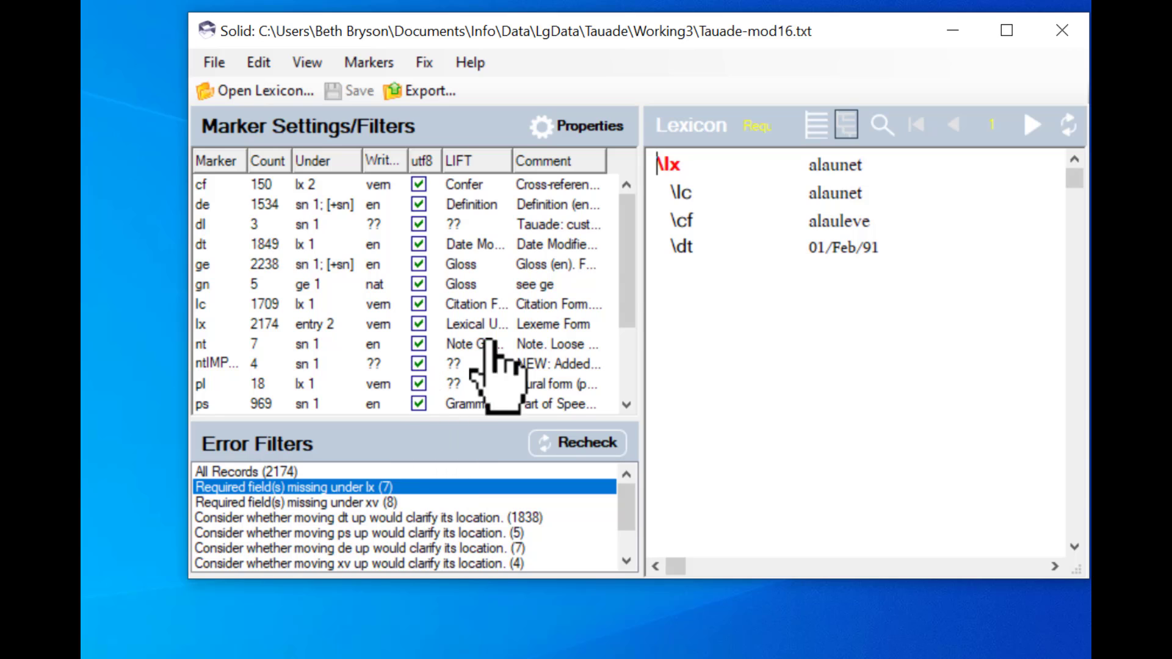
drag(629, 272, 632, 351)
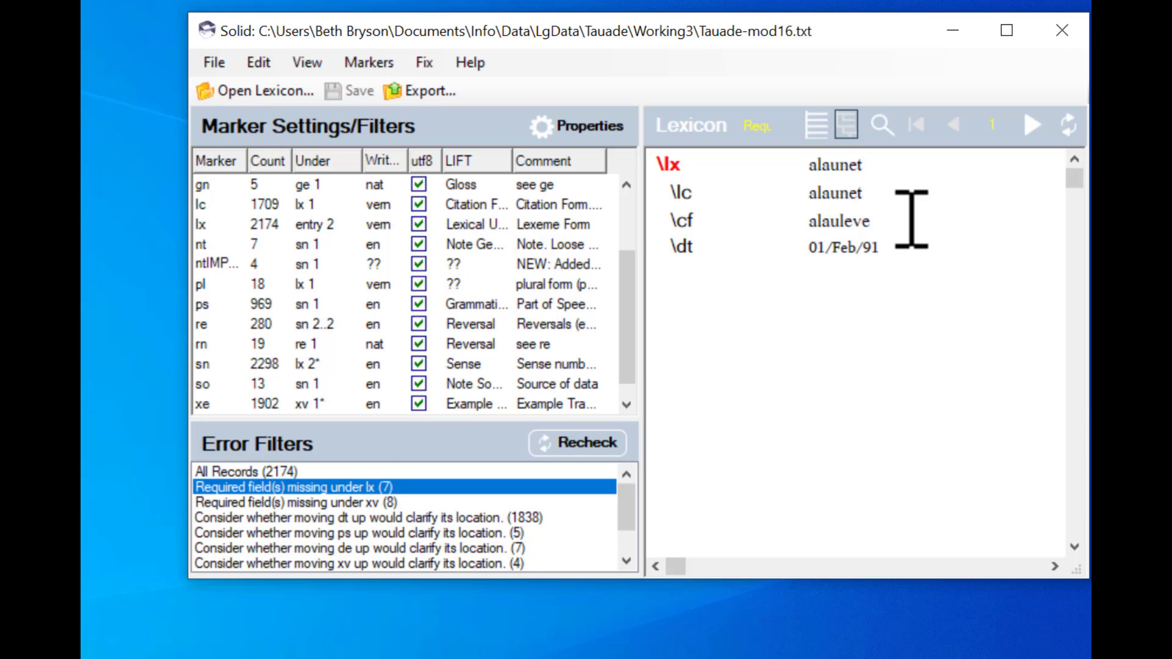
click(890, 229)
key(Return)
text(\)
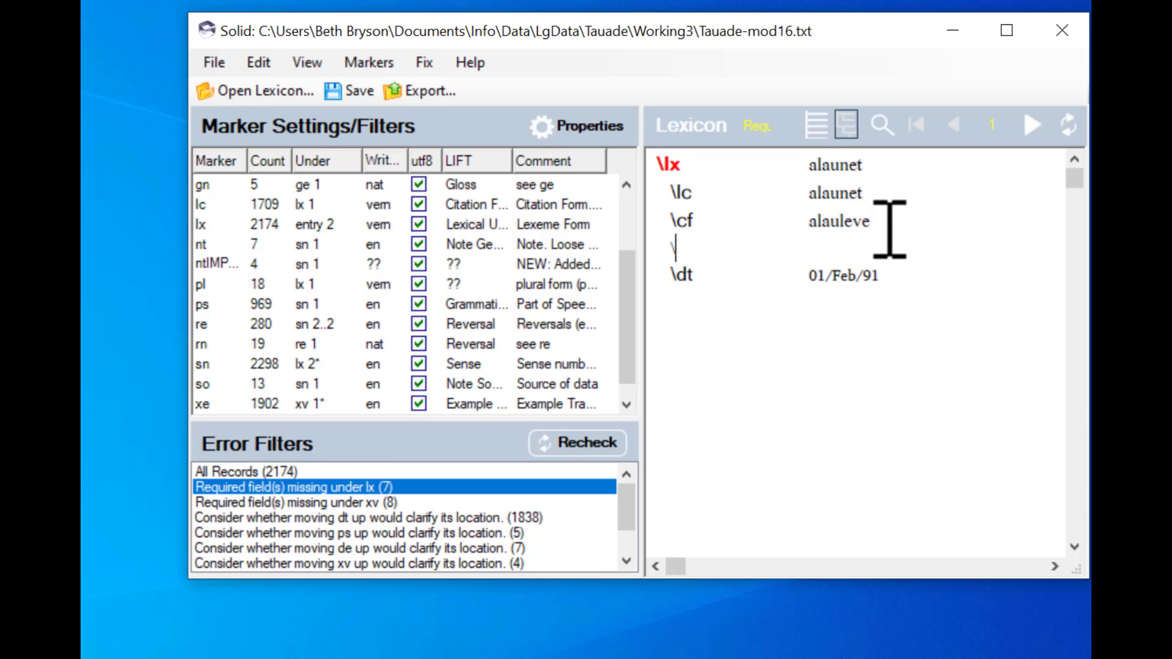
text(sn)
key(Return)
text(\ge)
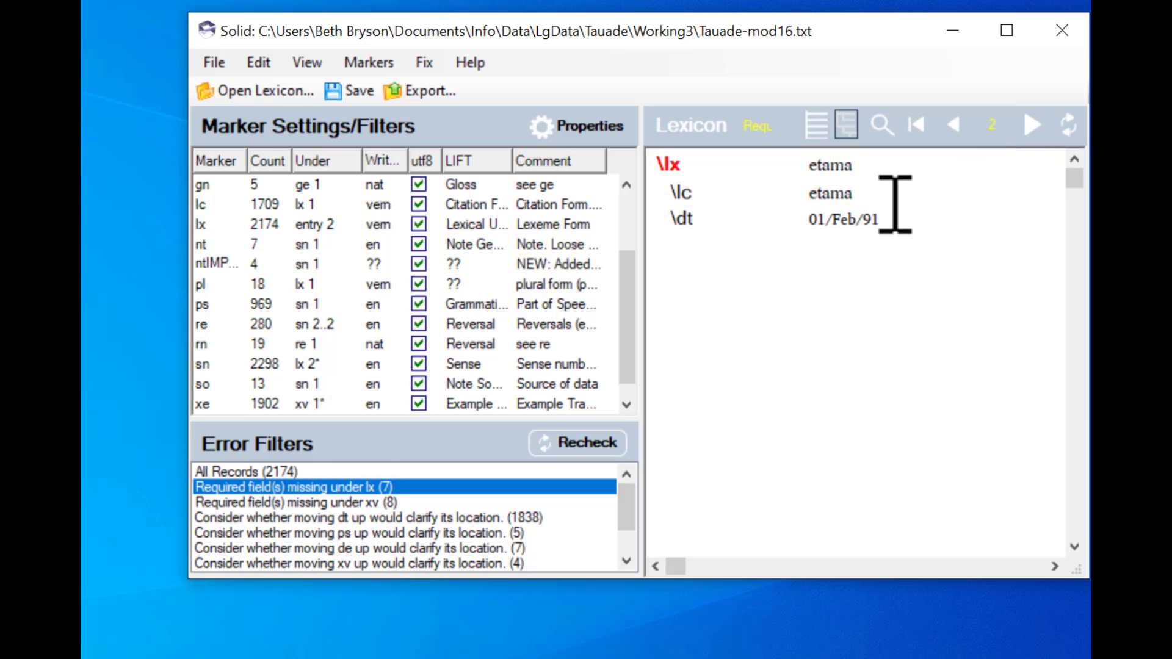
- Go to the next record, etama, and insert empty \sn and \ge fields below the lc field
click(876, 195)
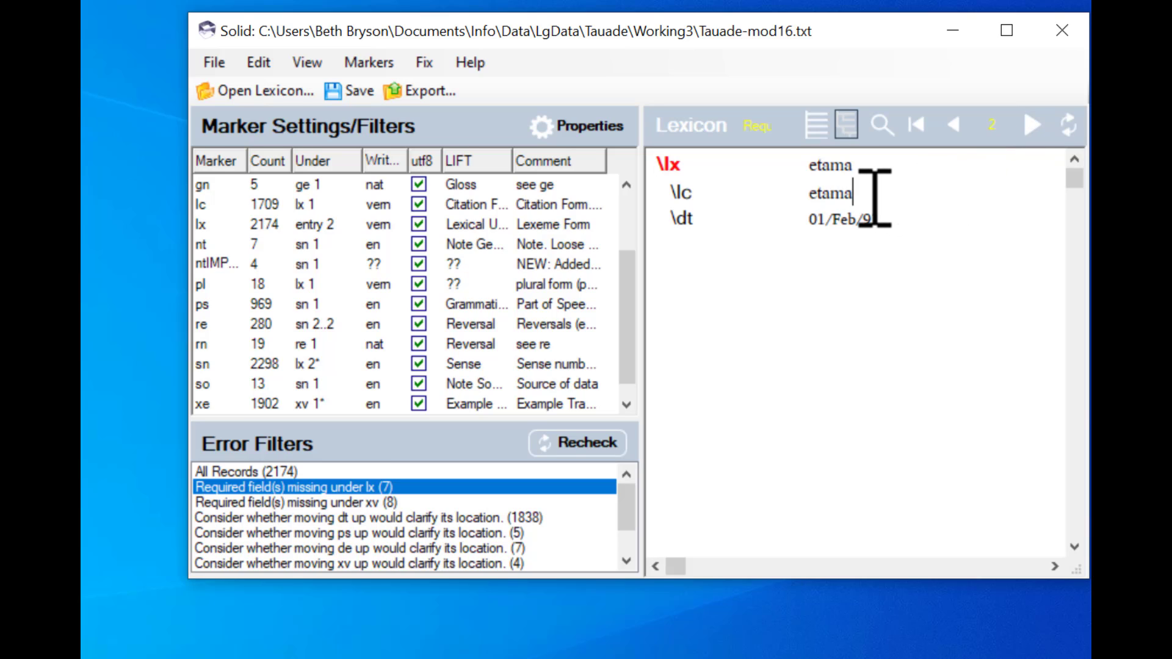
key(Return)
text(\)
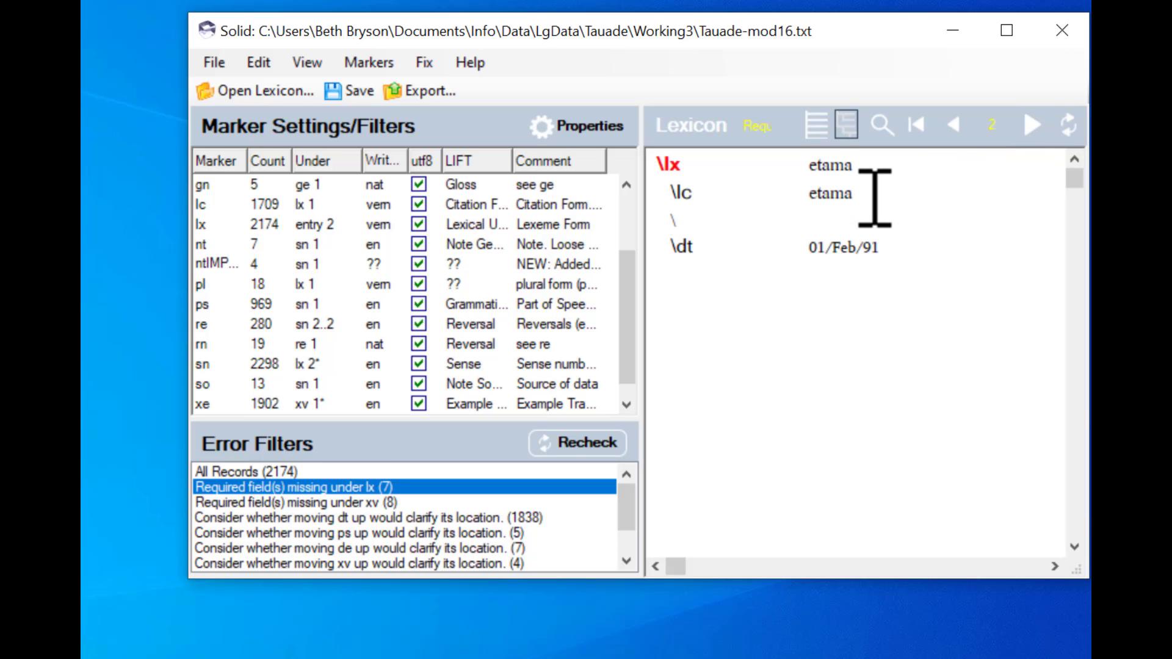
text(sn)
key(Return)
text(\ge)
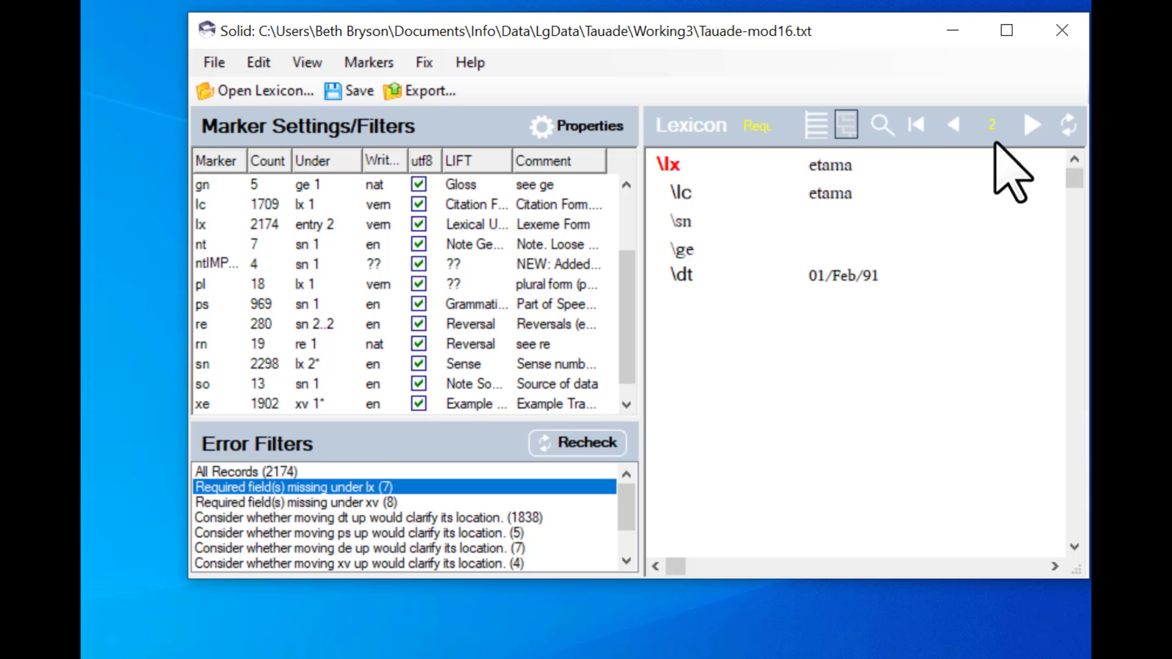
- Go to the next record, ilovo, and insert empty \sn and \ge fields below the lc field
click(1032, 125)
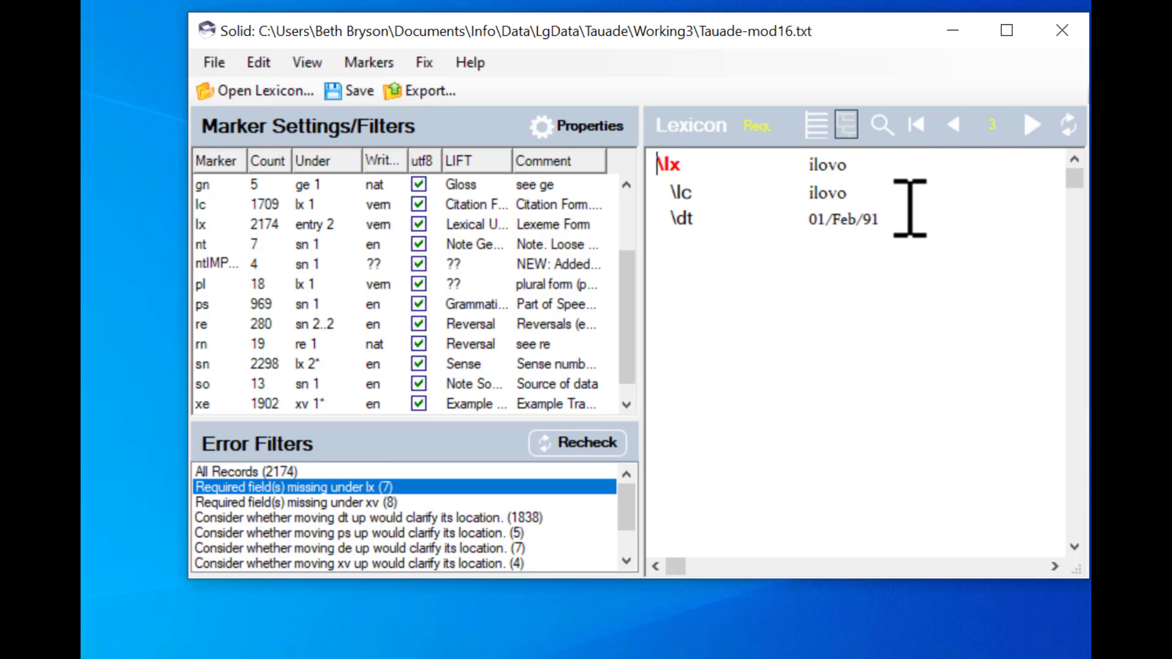
click(873, 195)
key(Return)
text(\)
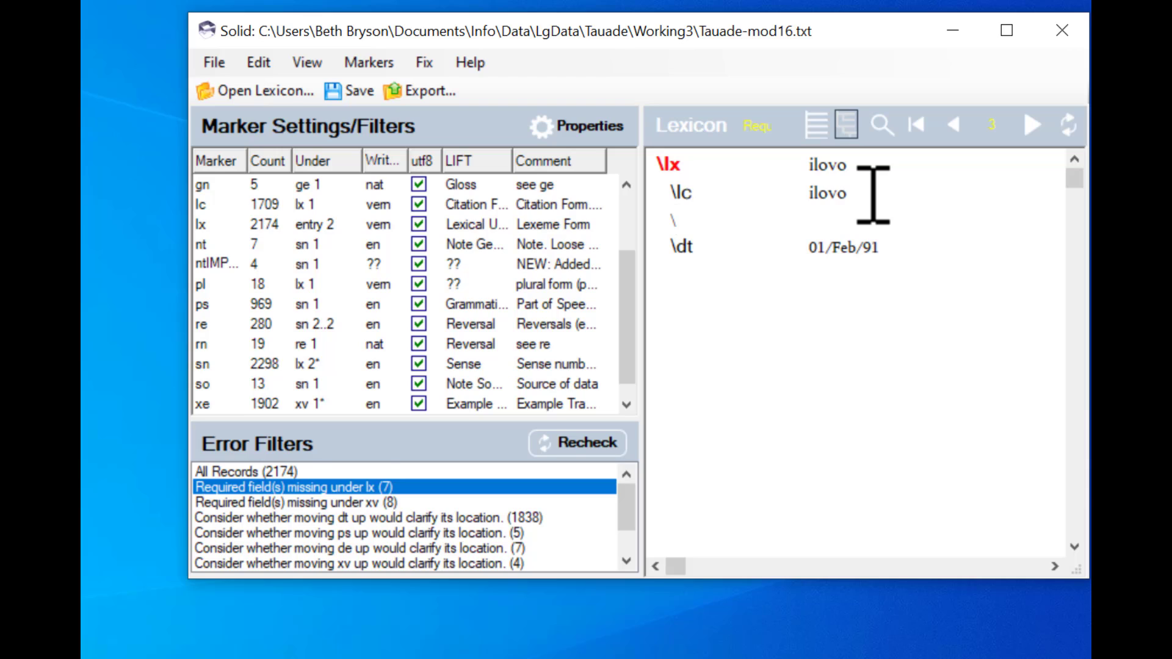
text(sn)
key(Return)
text(\ge)
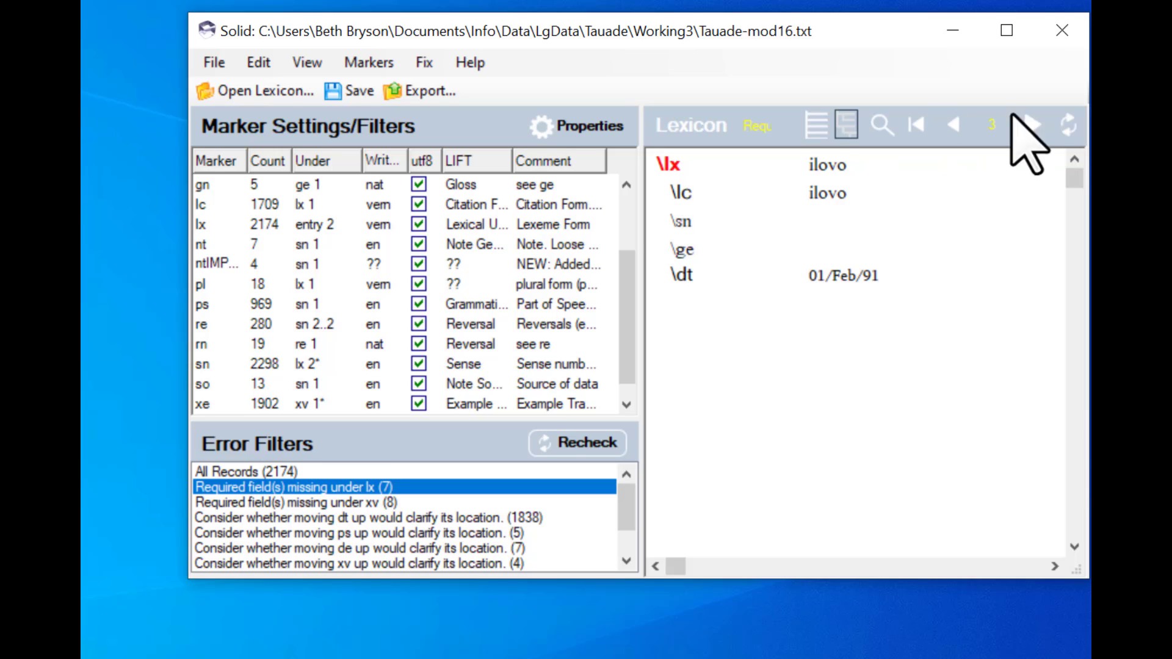
- Go to the next record, talala swallow, and insert empty \sn and \ge fields below the lx field
click(1032, 126)
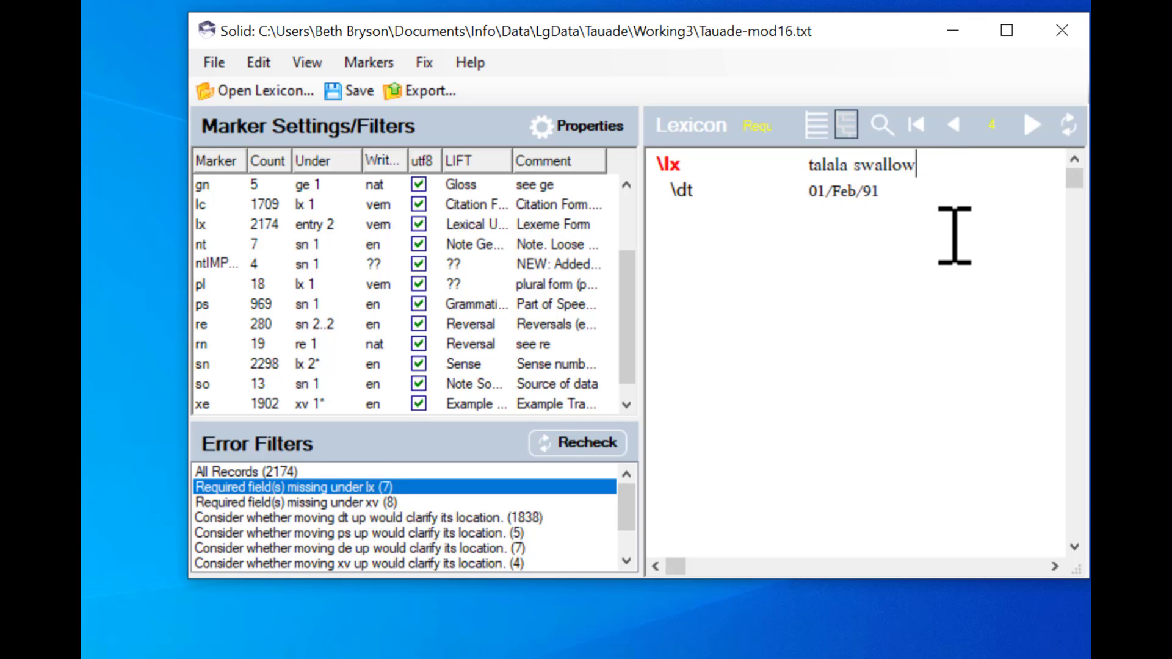
key(Return)
text(\sn)
key(Return)
text(\ge)
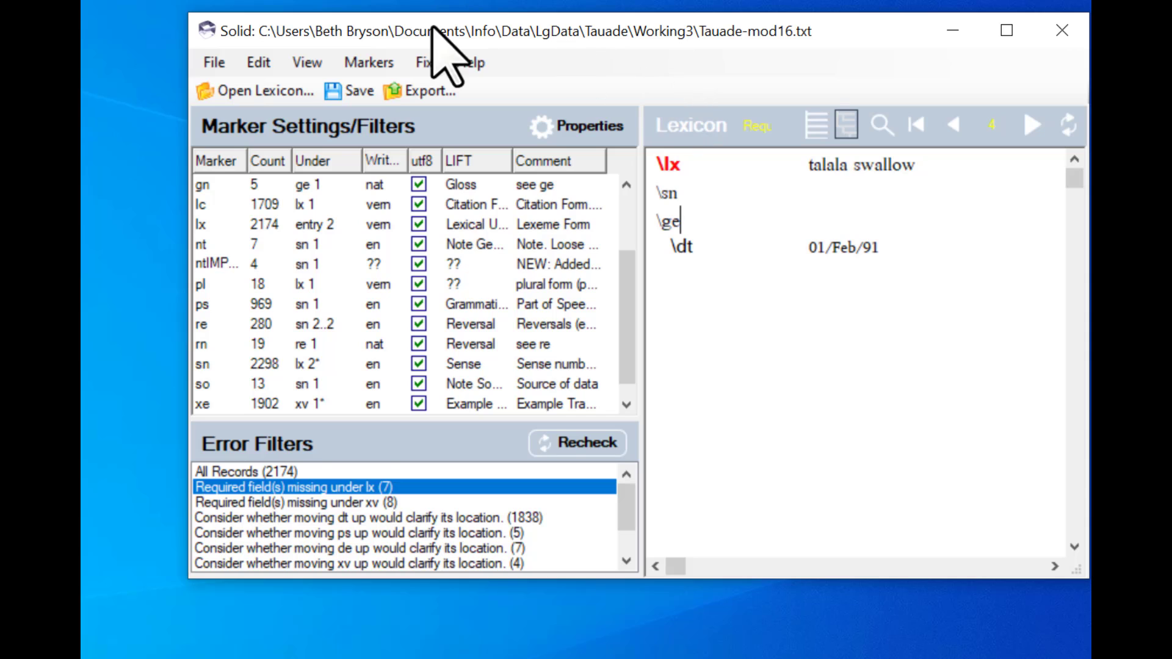
- Save the lexicon and run Recheck on the errors
click(335, 90)
click(560, 442)
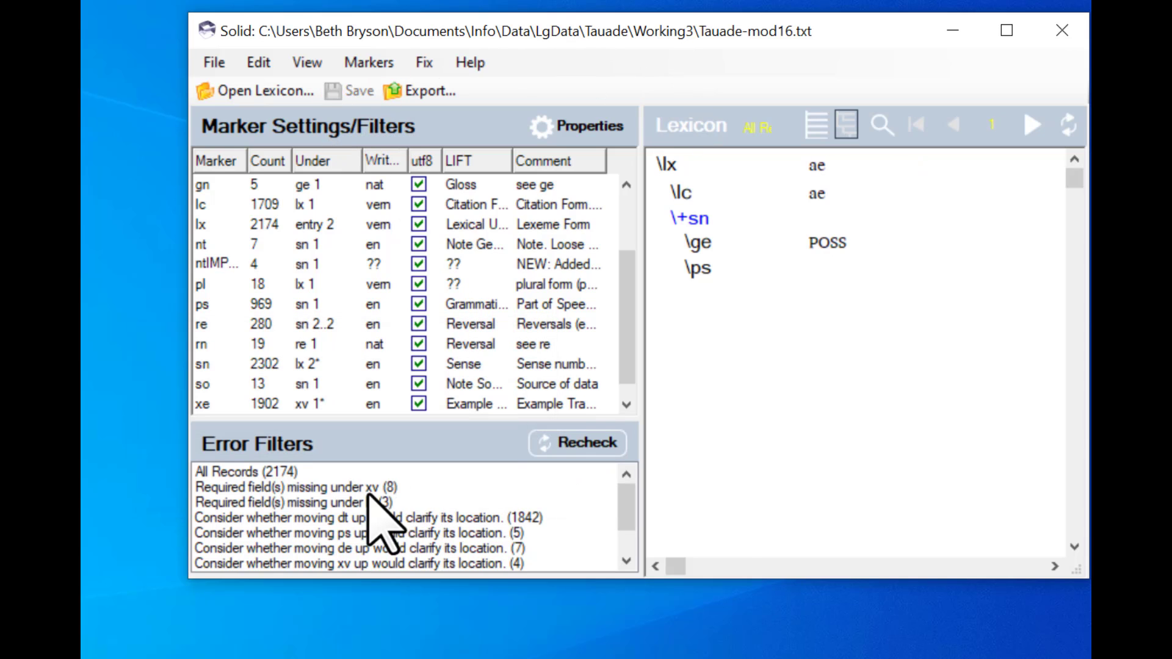
- Browse the records remaining under the required-fields-missing-under-lx filter
click(330, 502)
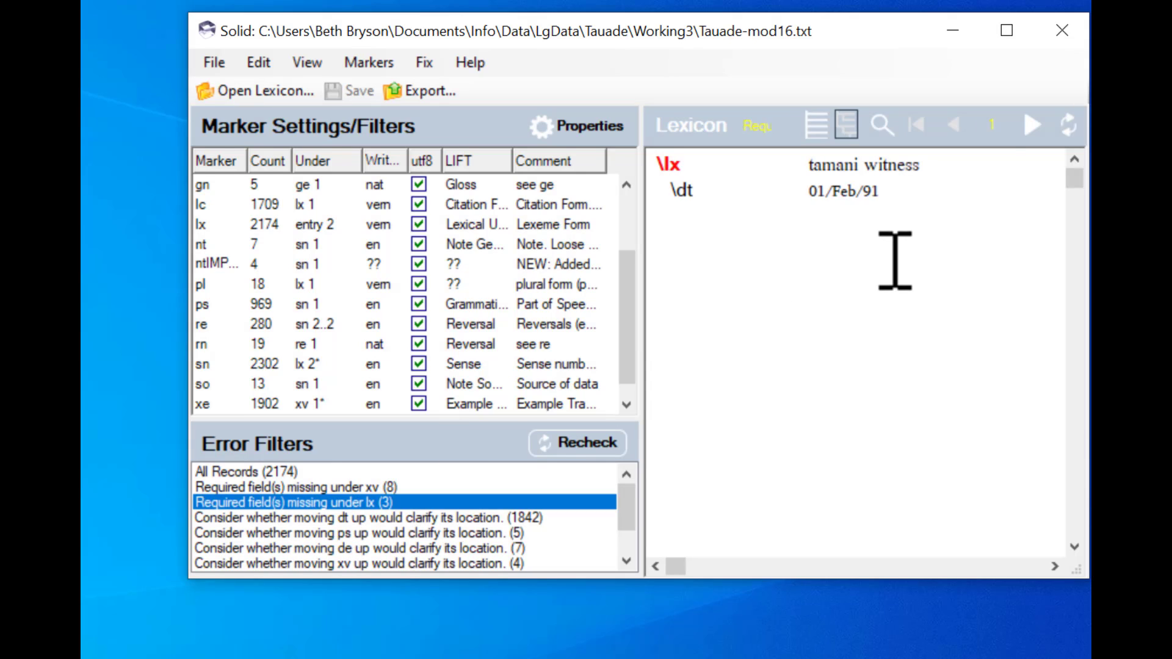
click(1032, 125)
click(1032, 124)
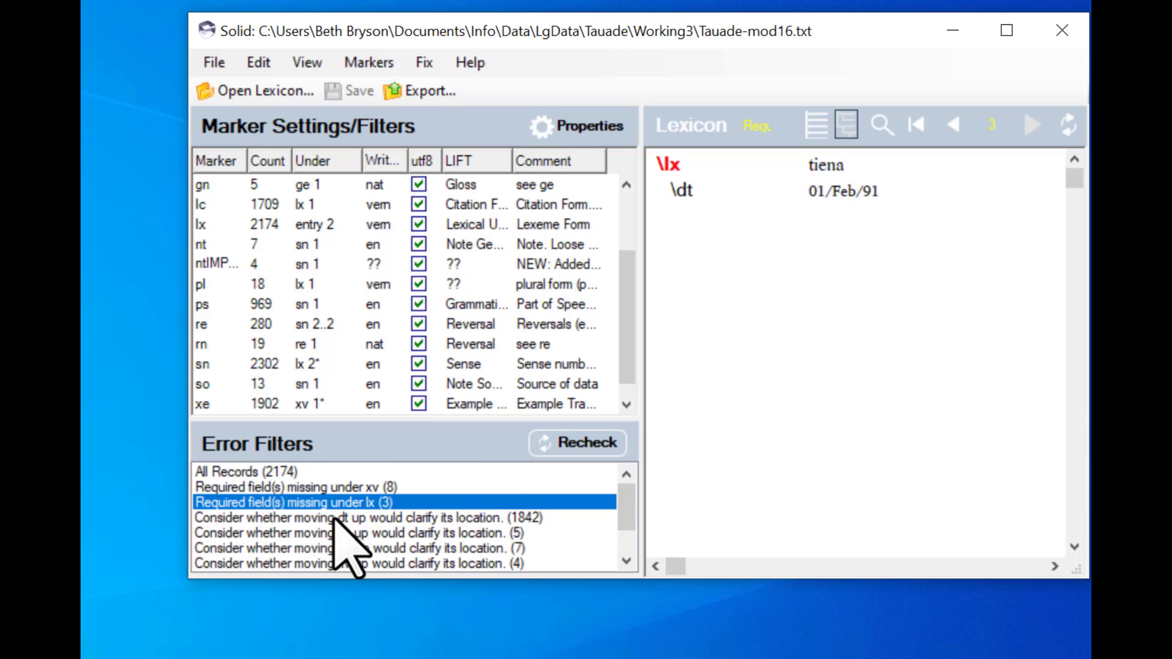
- Filter for required fields missing under xv, and change the xe marker settings so it no longer must occur
click(301, 487)
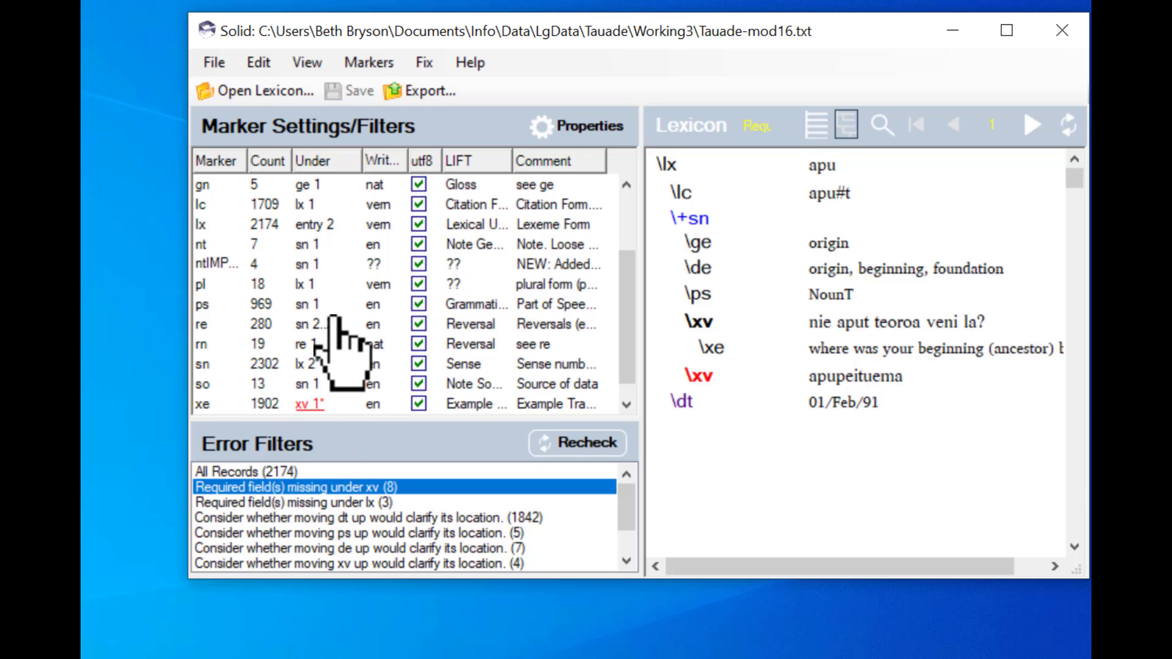
double_click(361, 403)
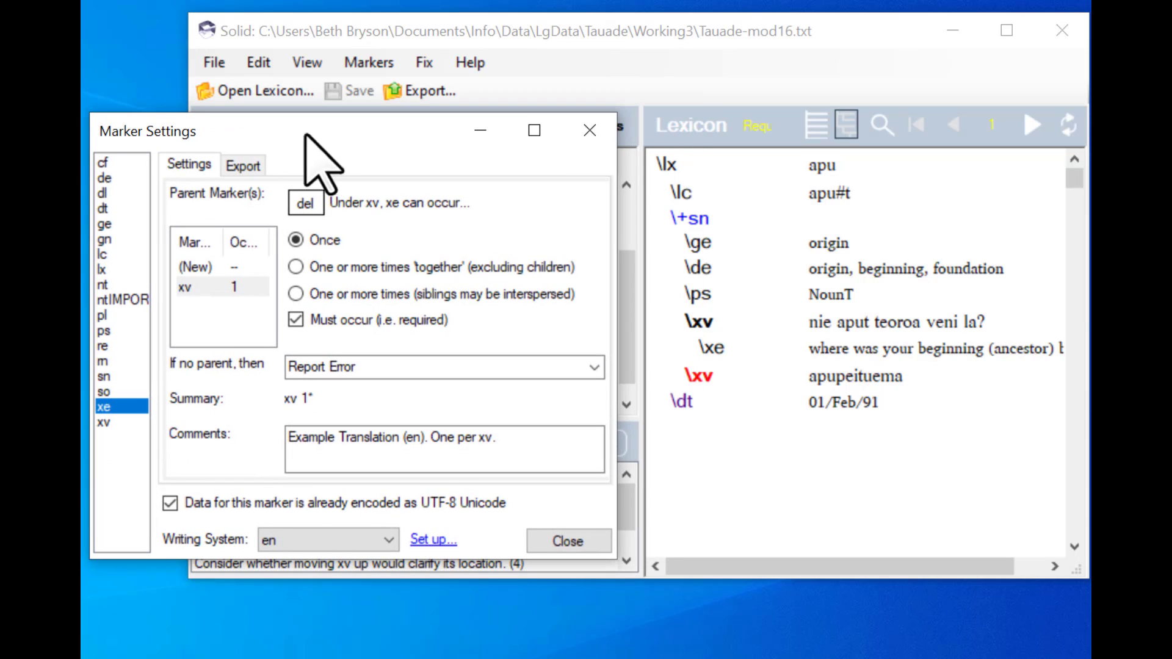
click(296, 320)
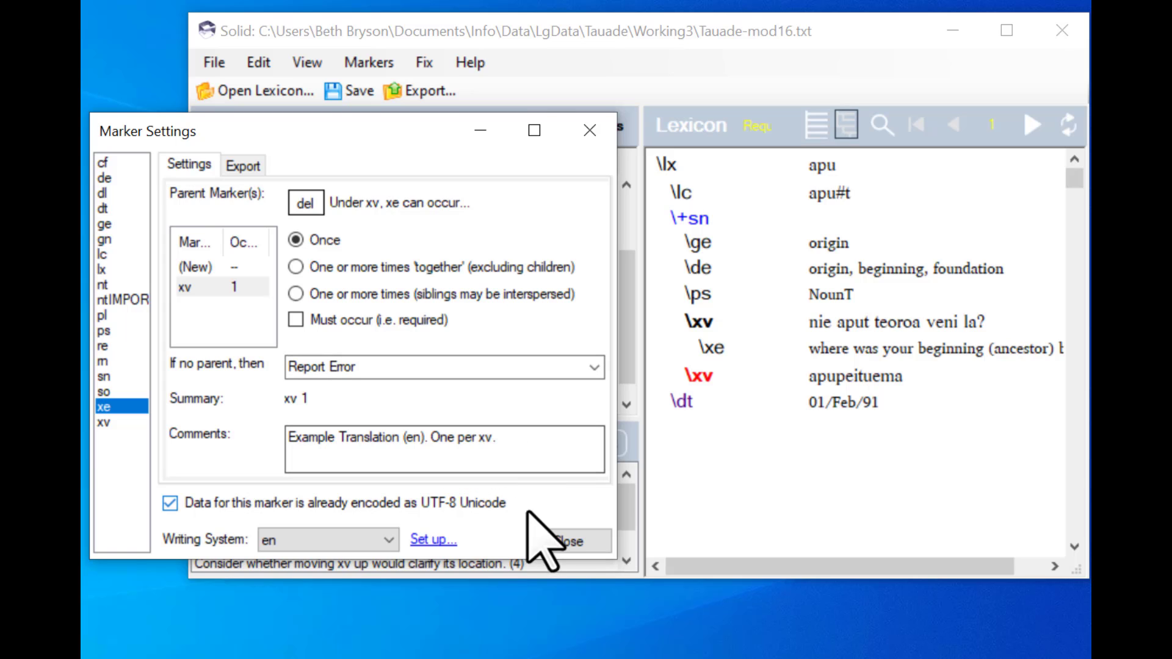
click(552, 539)
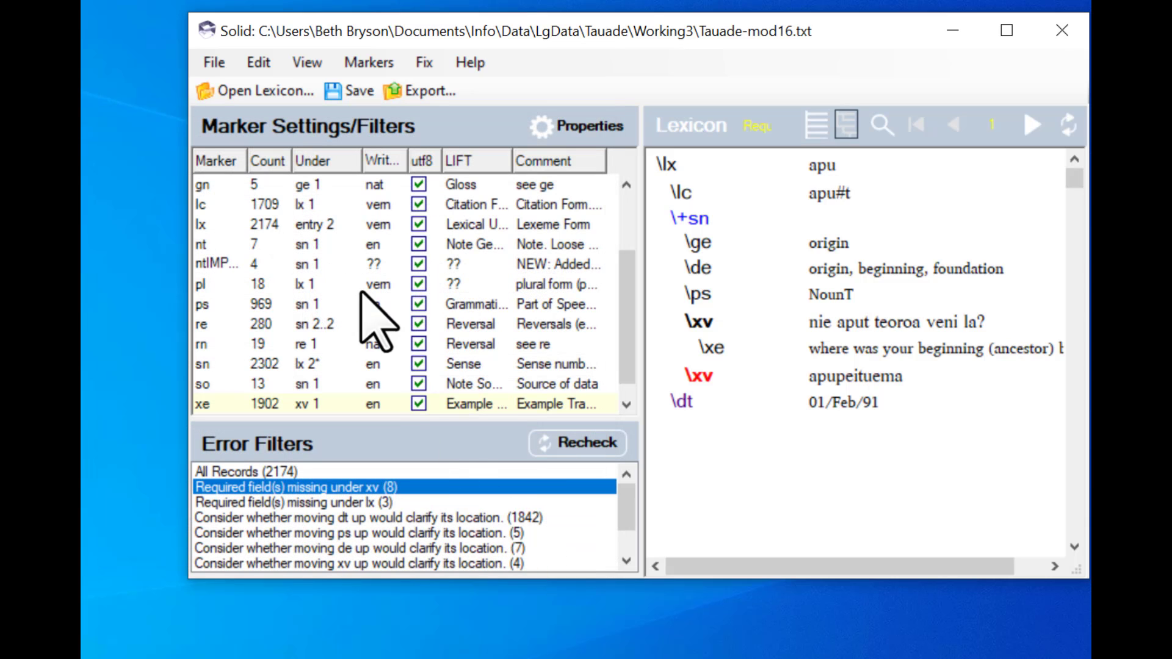
- Save the lexicon and recheck errors, reviewing the updated error filter list
click(336, 96)
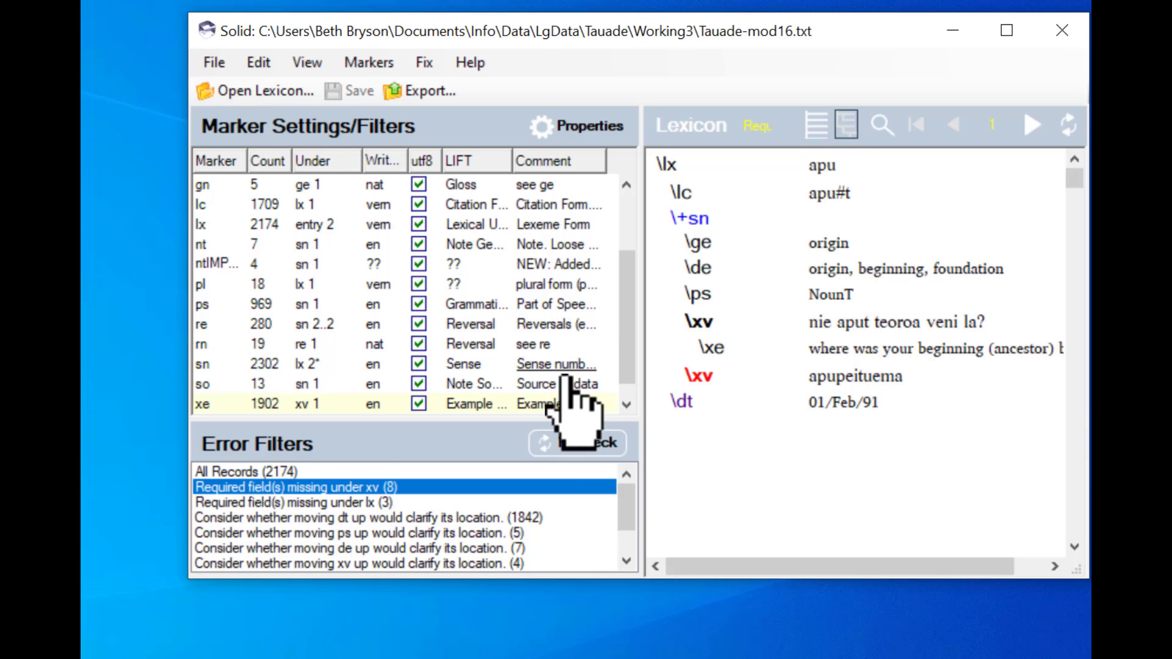
click(574, 446)
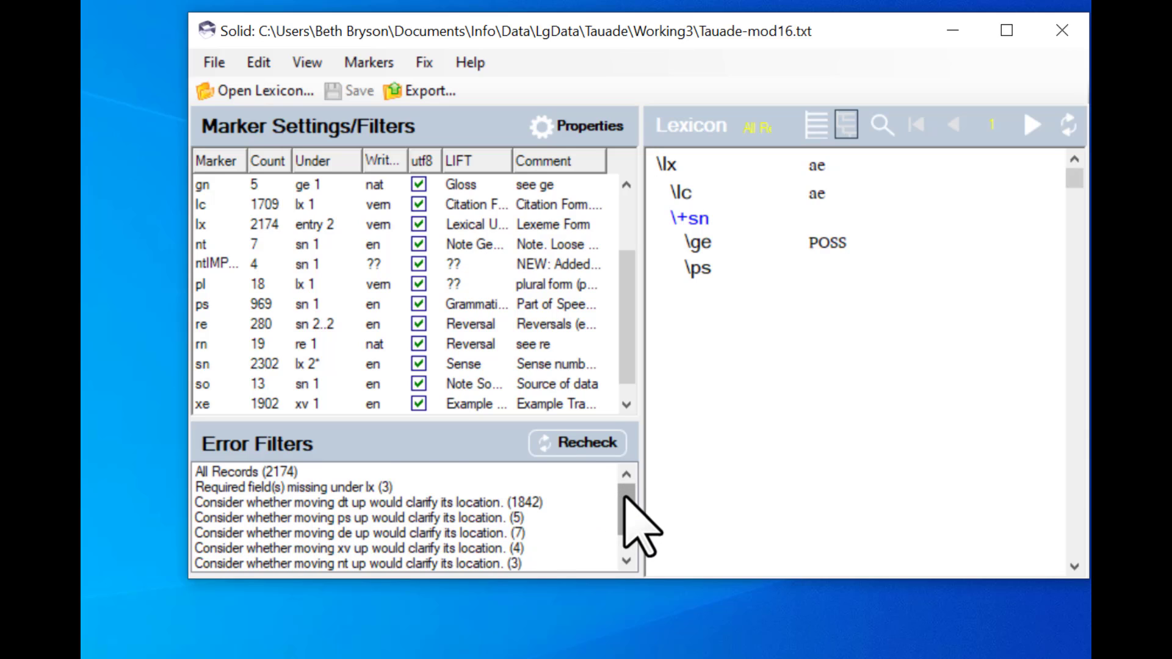
drag(627, 501, 621, 467)
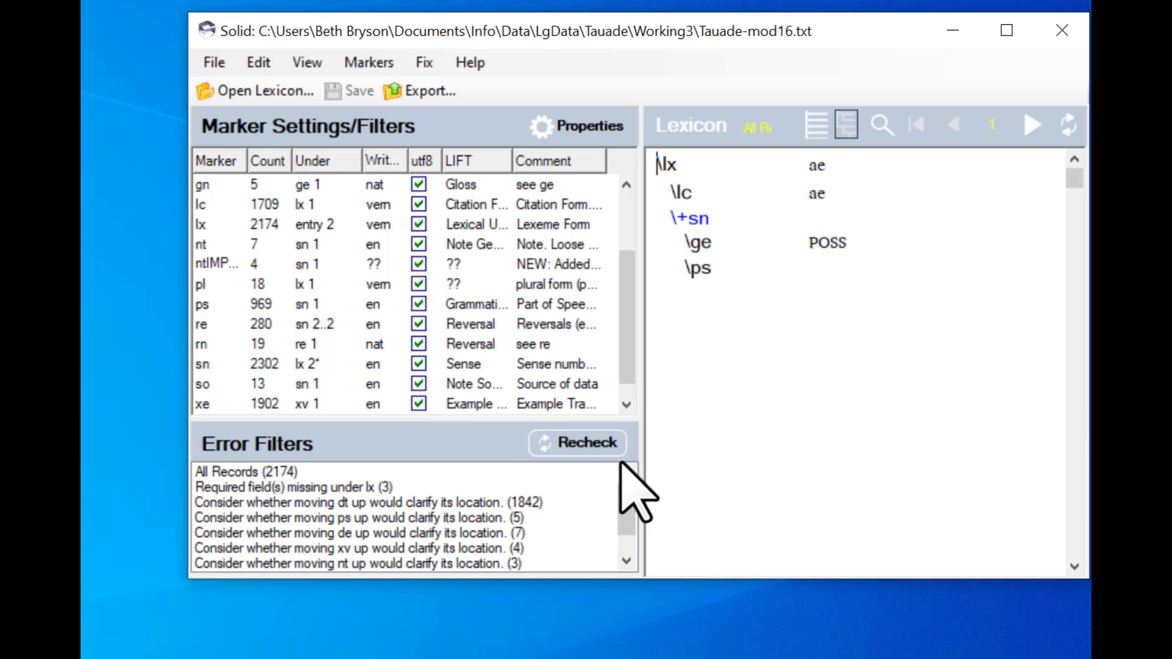